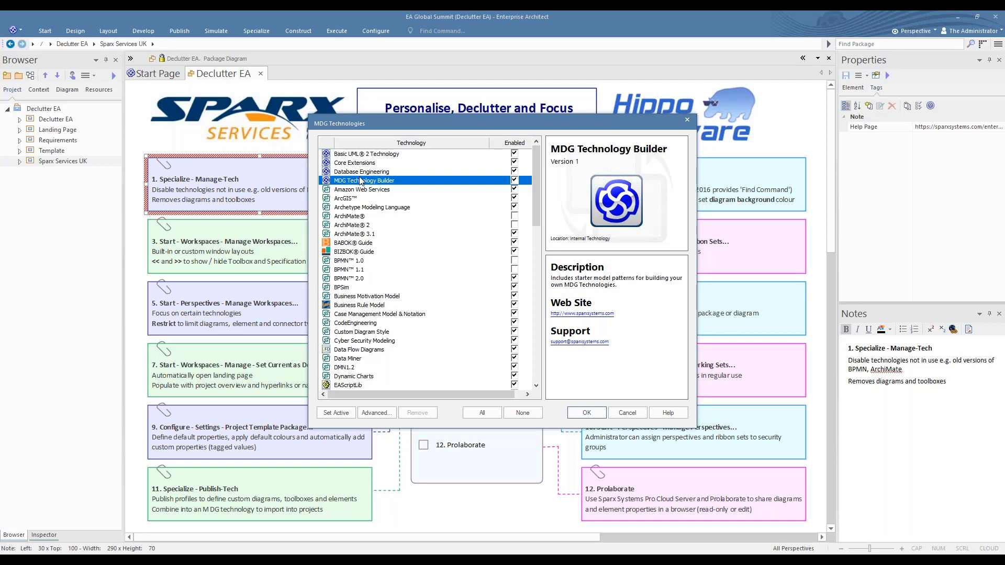
Examine the ArchiMate, BPMN 1.0 and SysML 1.2 entries in the MDG Technologies list, and leave it without making changes
left_click(351, 218)
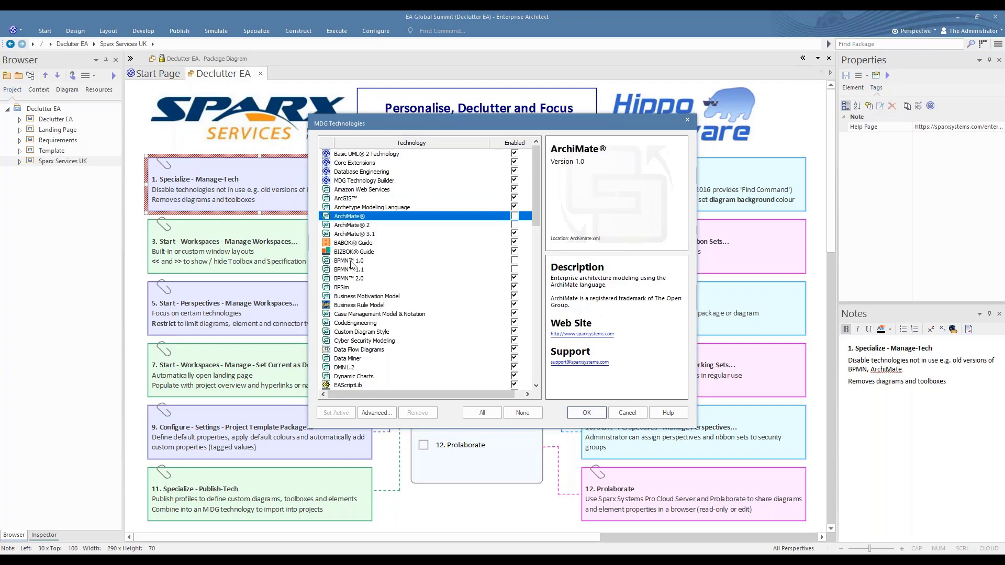
left_click(368, 263)
scroll(368, 265, "down", 15)
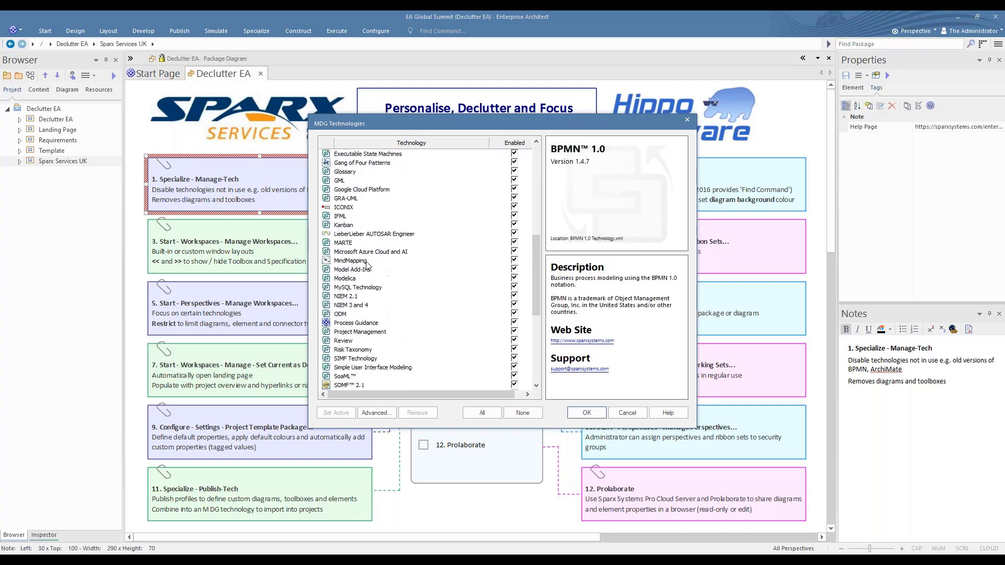
scroll(368, 265, "down", 2)
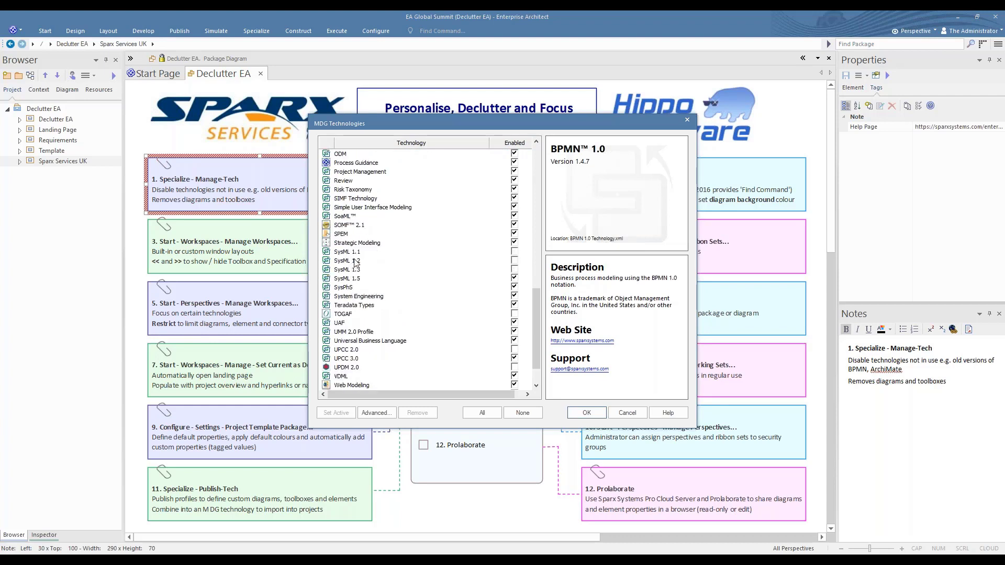
left_click(356, 261)
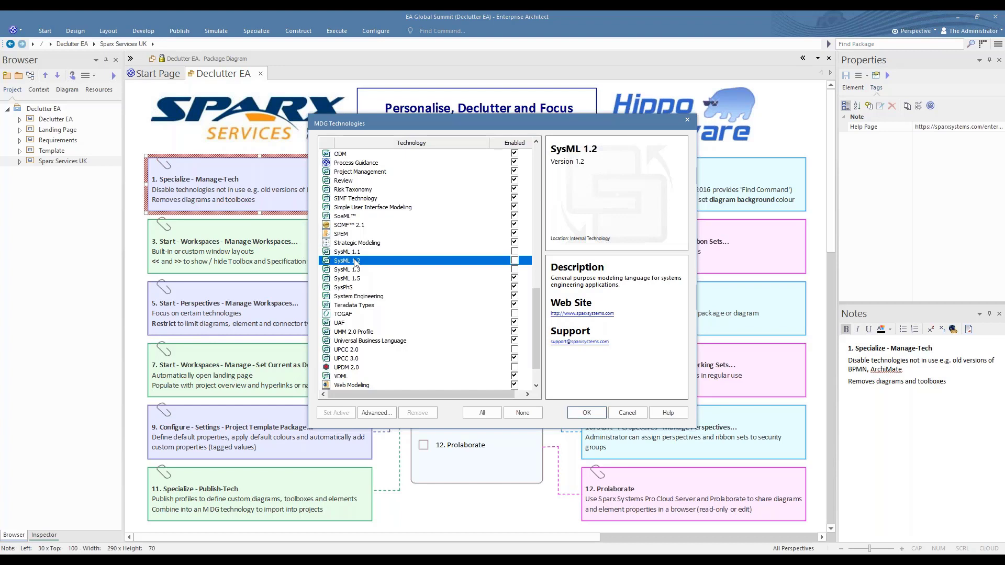
left_click(627, 412)
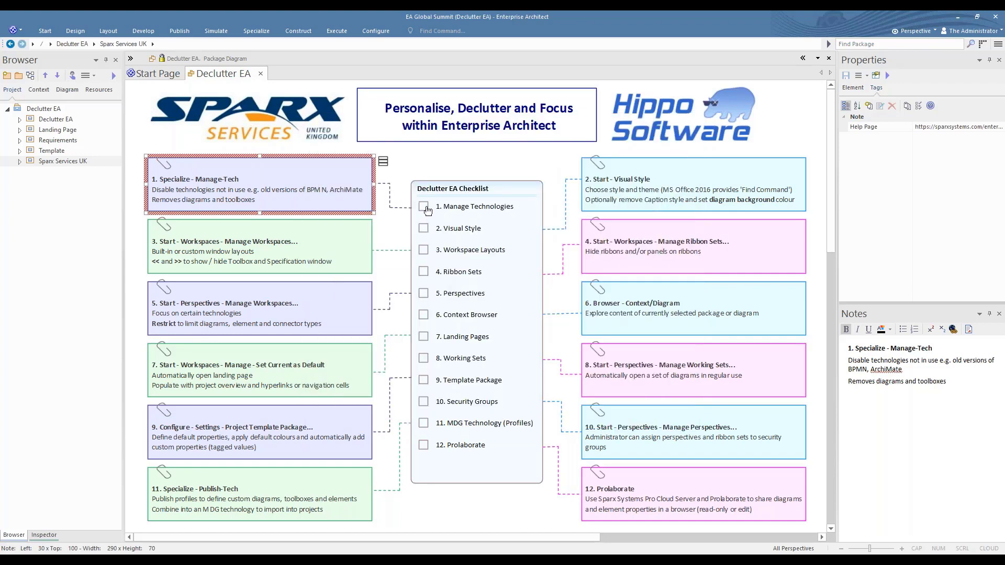
Tick off Manage Technologies in the Declutter EA checklist and select the Start - Visual Style note
left_click(426, 209)
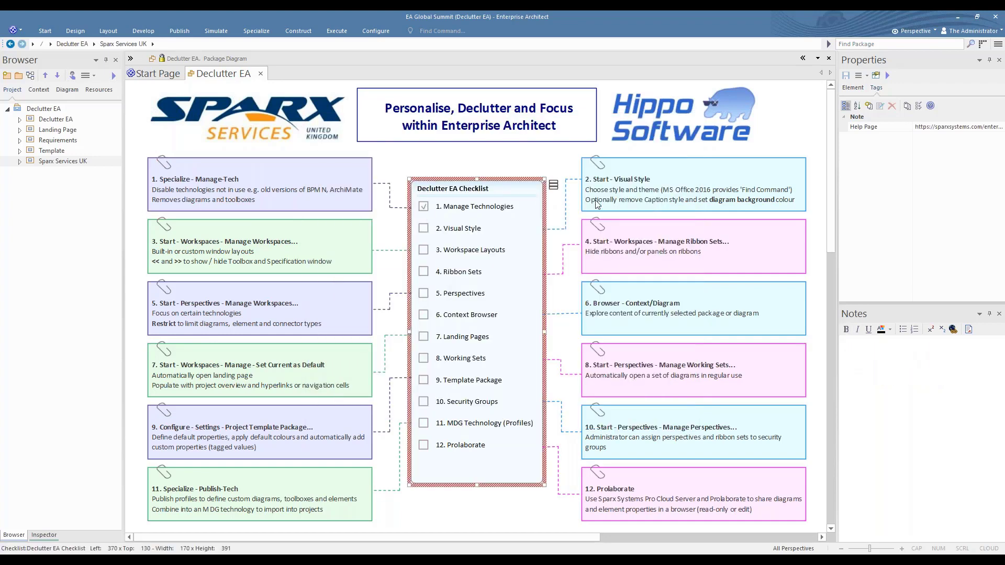
left_click(653, 187)
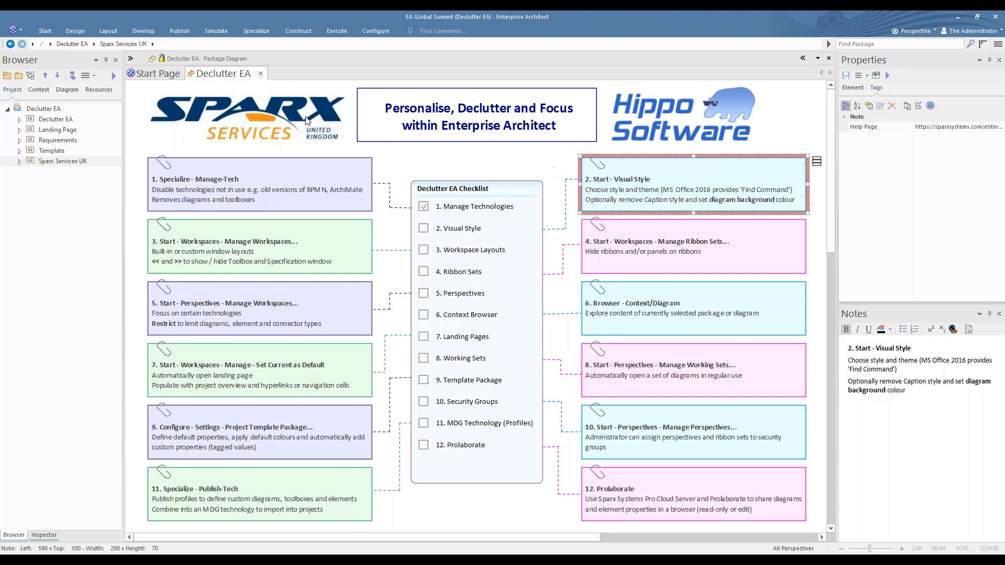
Look through the available application styles in the Visual Style settings and leave them without making changes
left_click(46, 33)
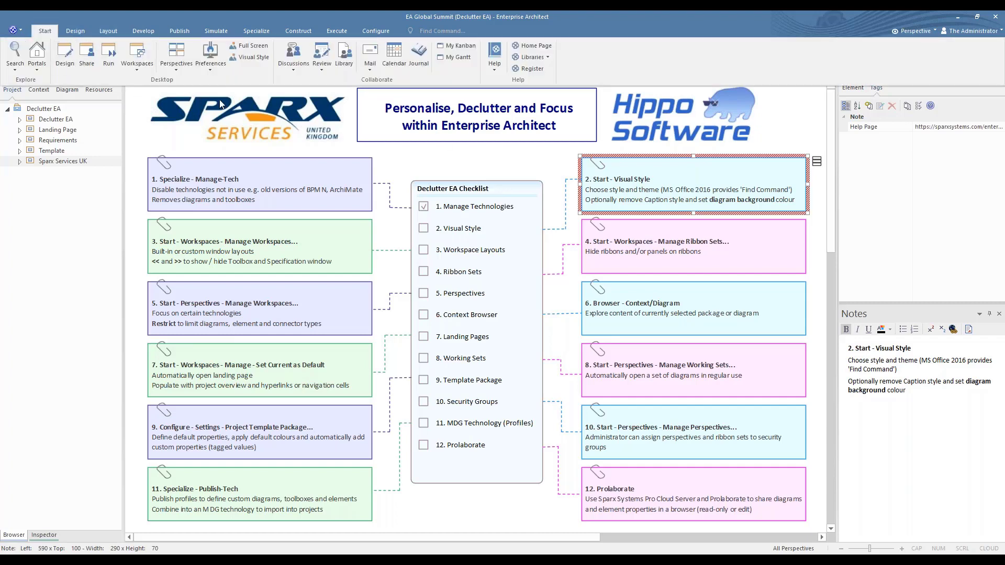
left_click(250, 56)
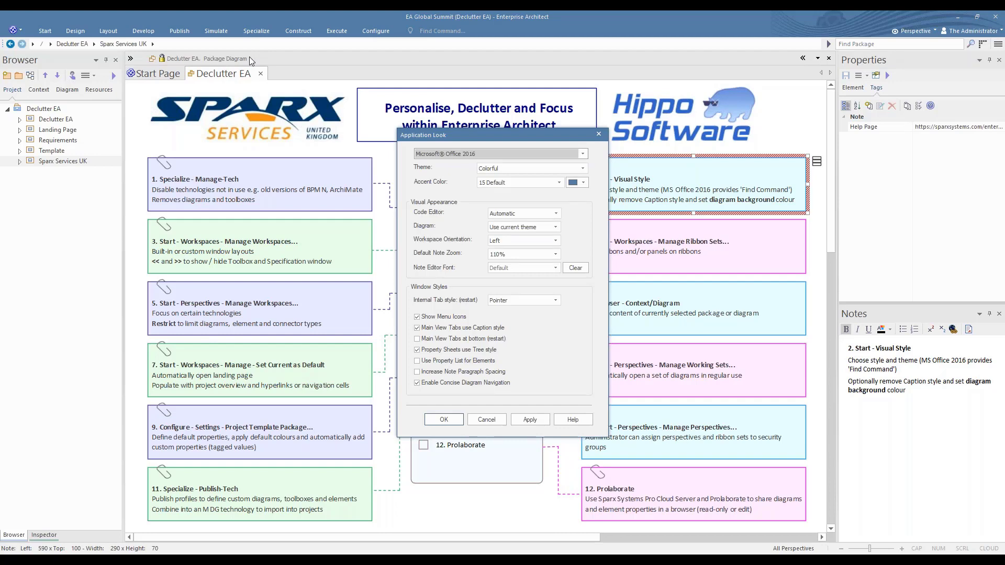
left_click(583, 153)
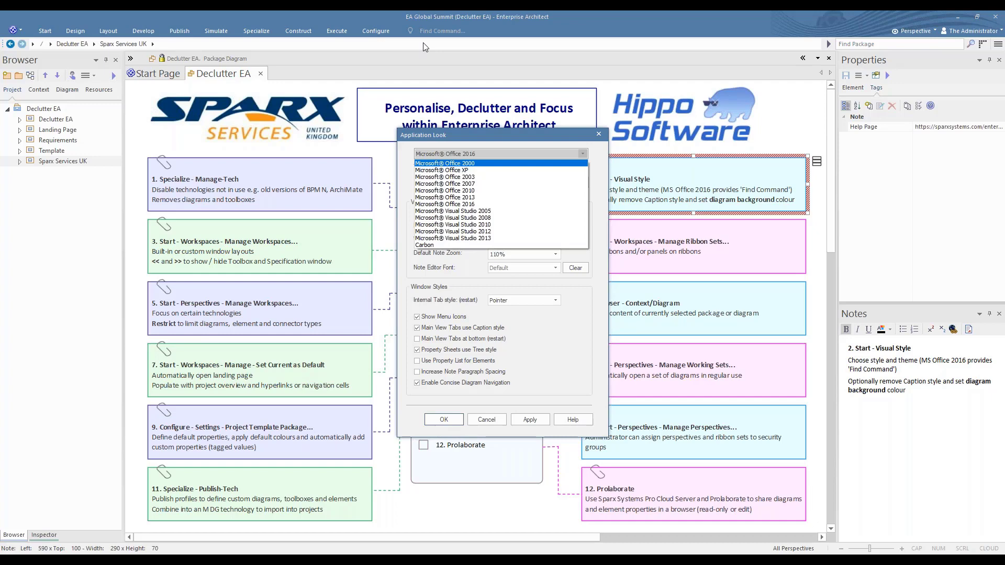
left_click(498, 423)
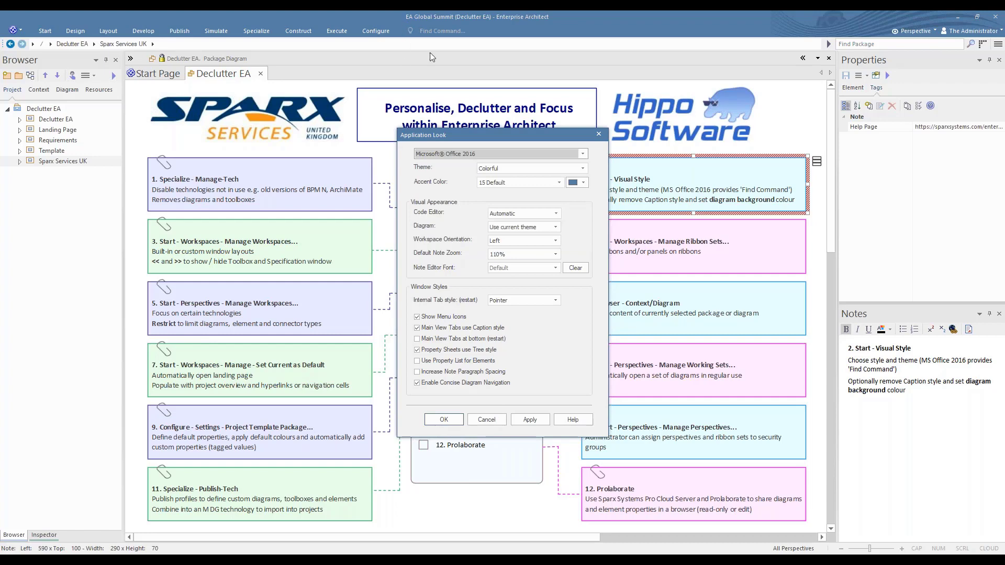
left_click(481, 422)
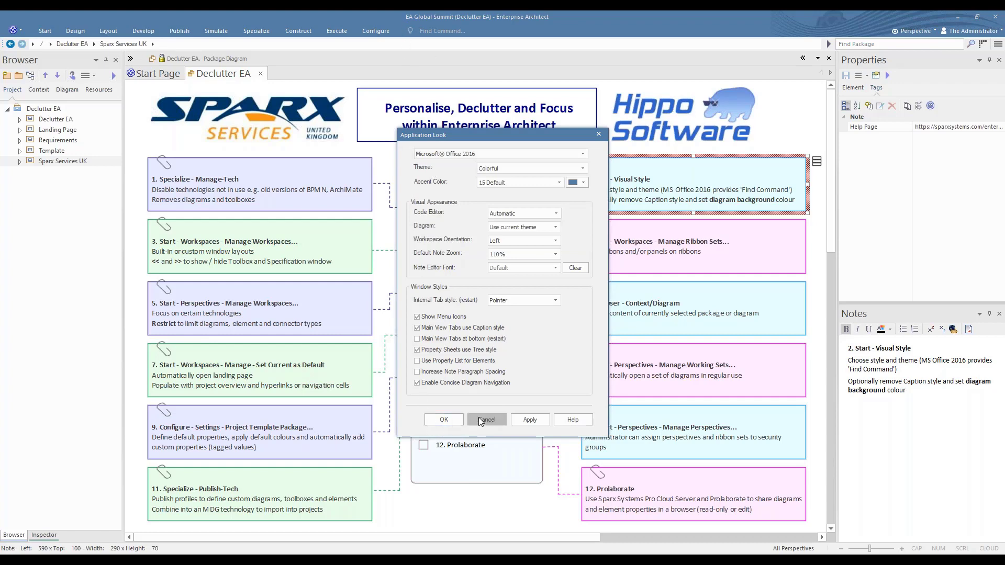
Find the Visual Style settings by searching the commands for "Visua" and apply the Dark Gray theme
left_click(427, 31)
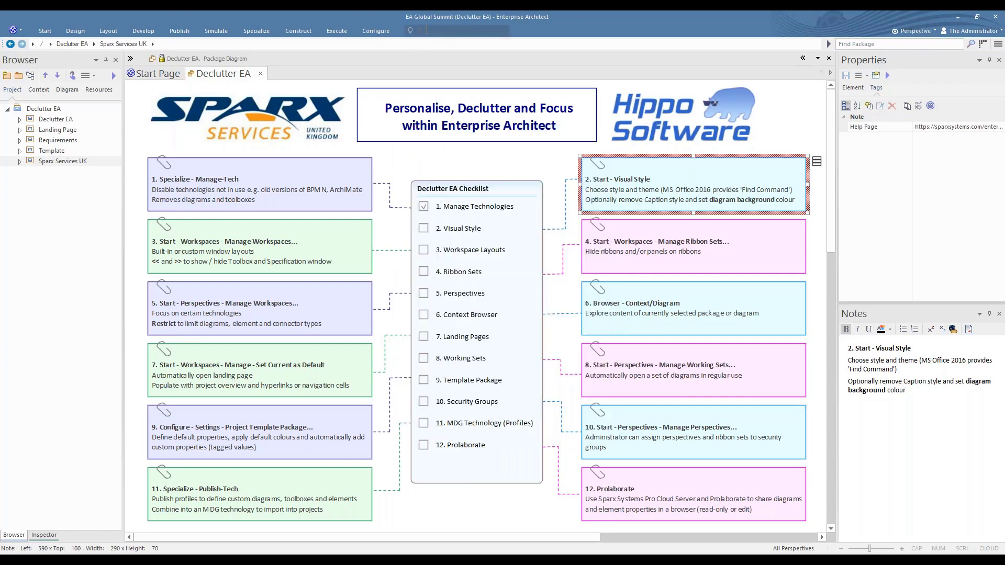
type("Vis")
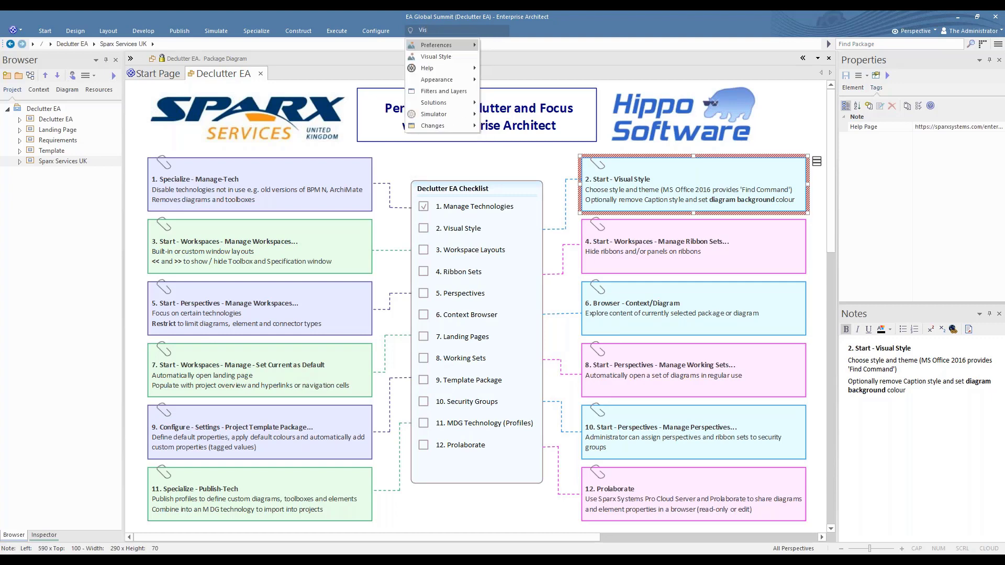
type("ua")
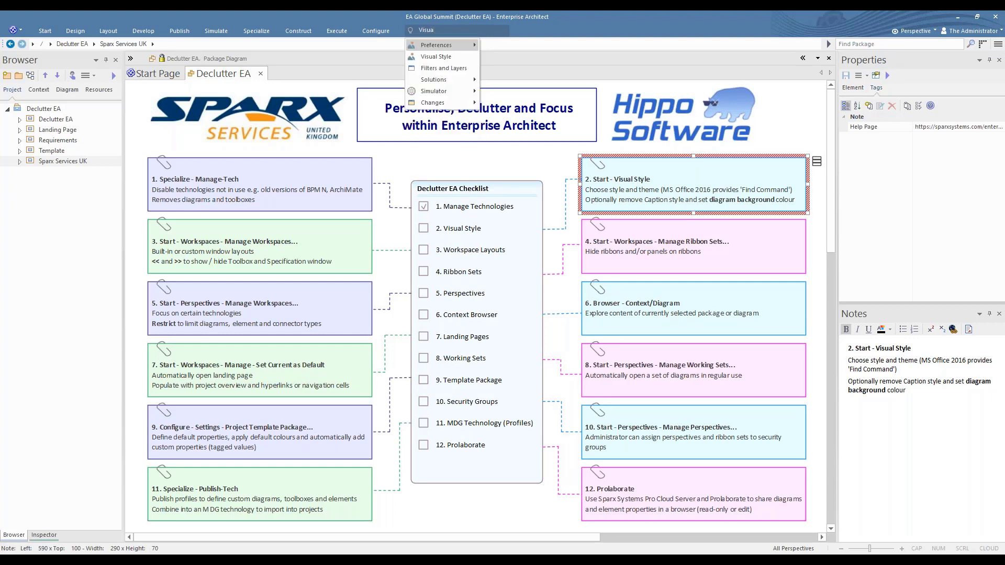
left_click(435, 57)
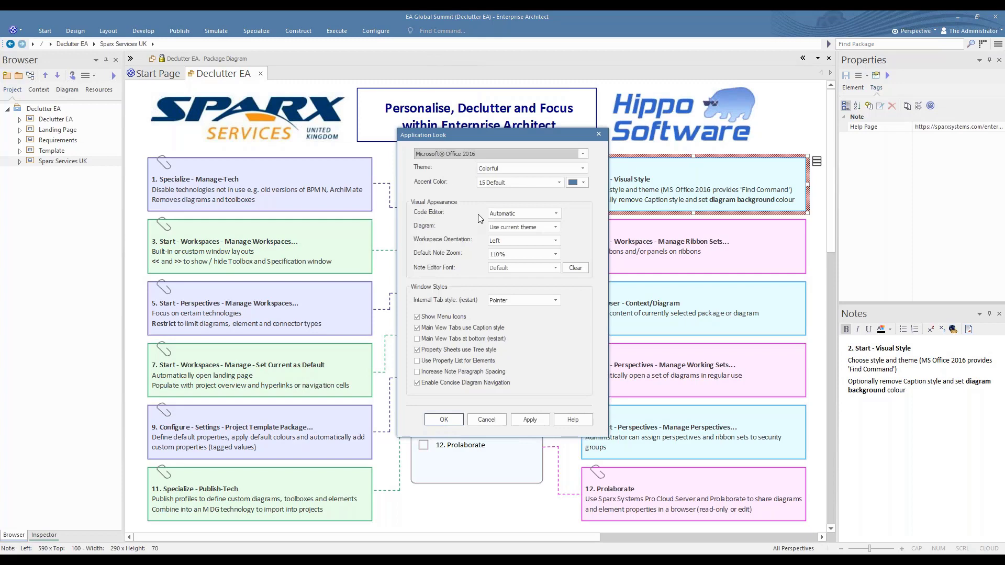
left_click(583, 168)
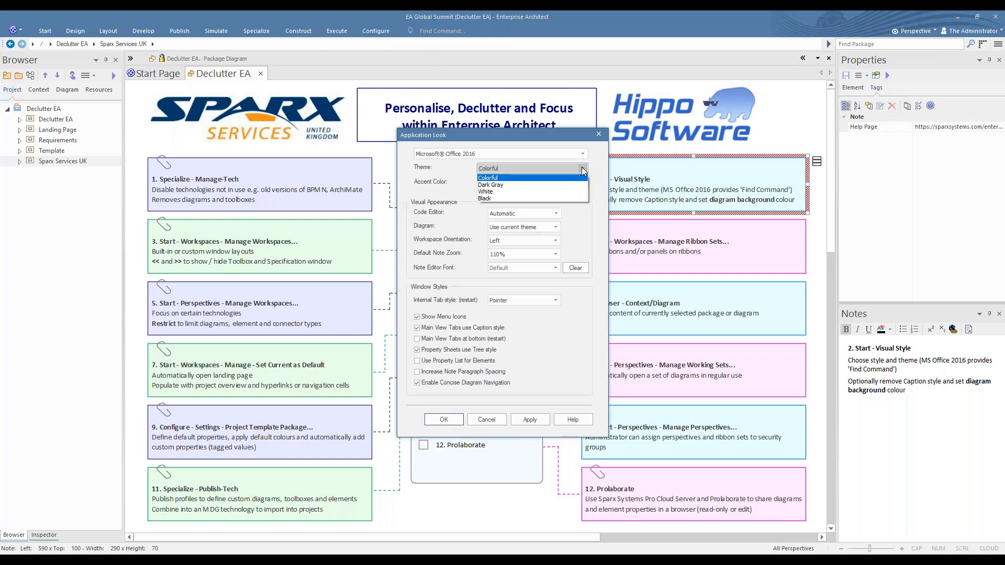
left_click(522, 185)
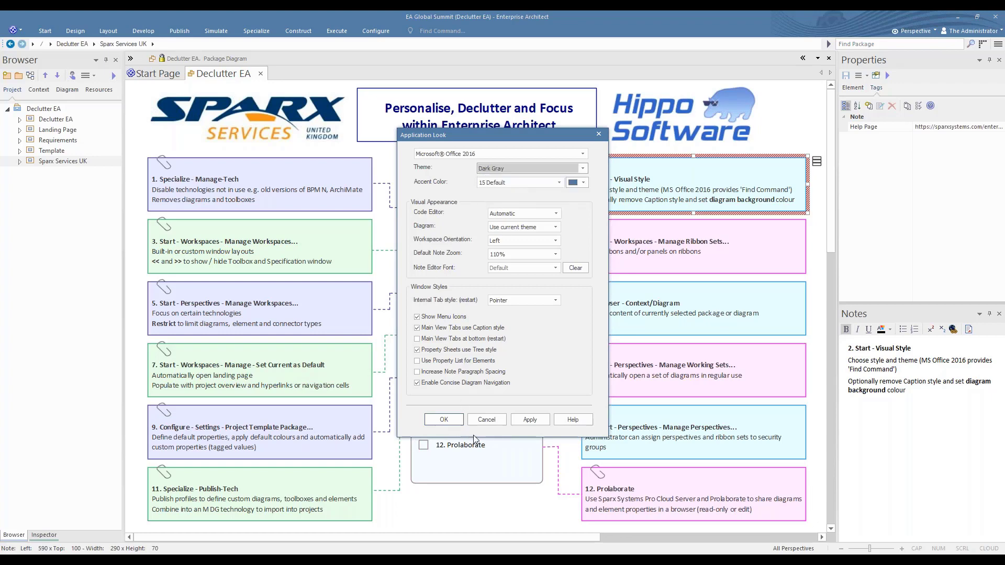
left_click(529, 420)
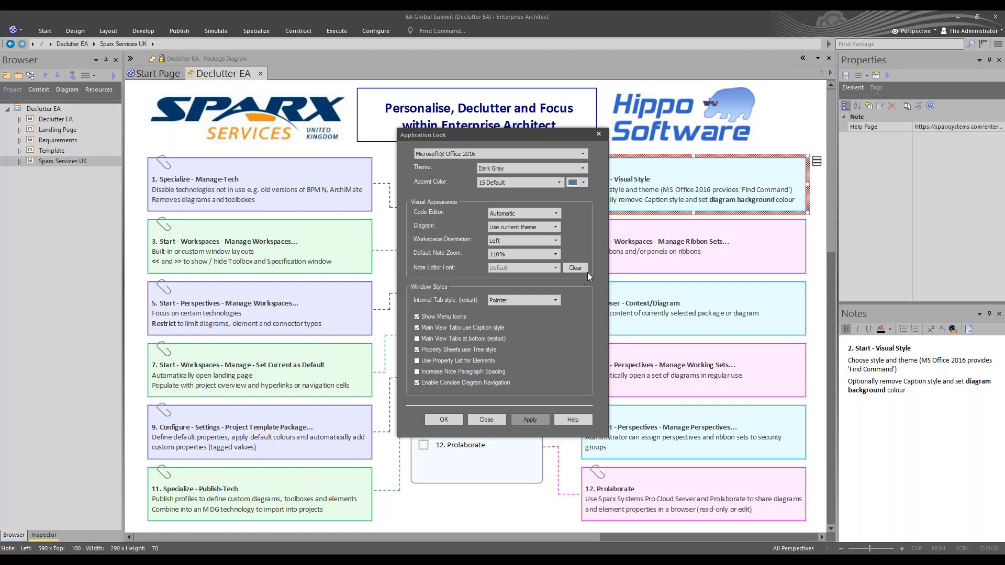
Set the application theme back to Colorful and apply it
left_click(585, 169)
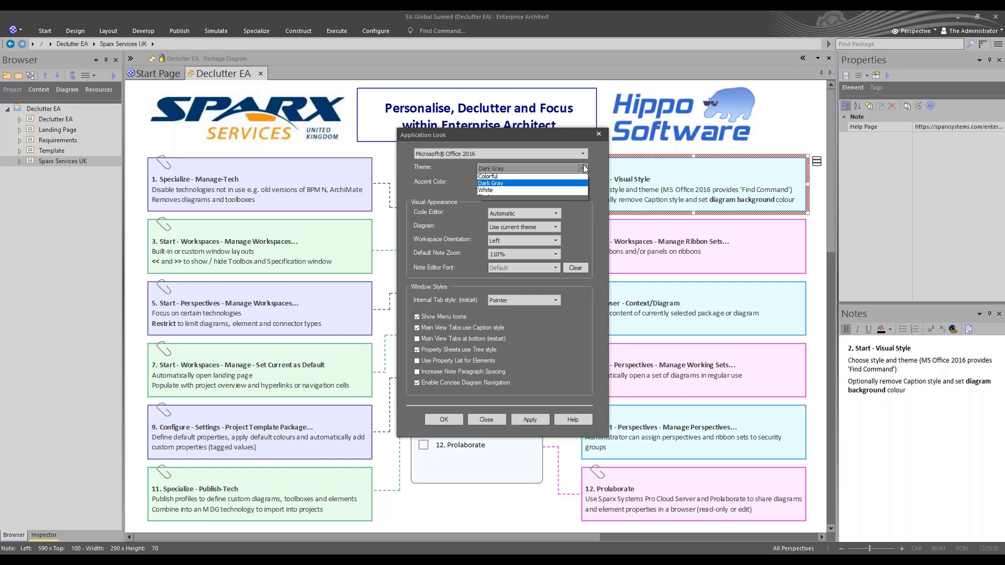
left_click(524, 178)
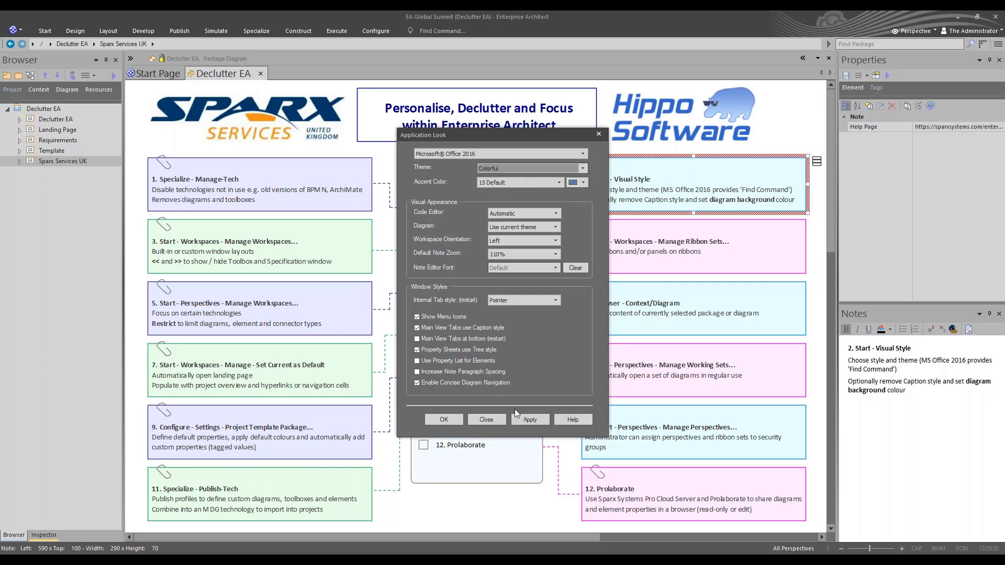
left_click(524, 419)
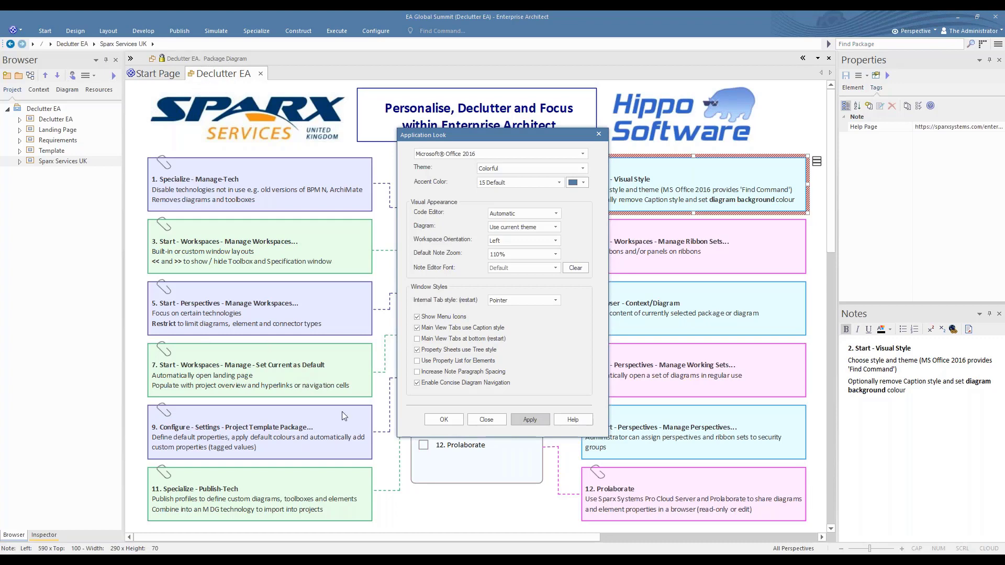
Turn the caption style of the main view tabs off and on again, applying each change, and accept the settings
left_click(417, 329)
left_click(531, 419)
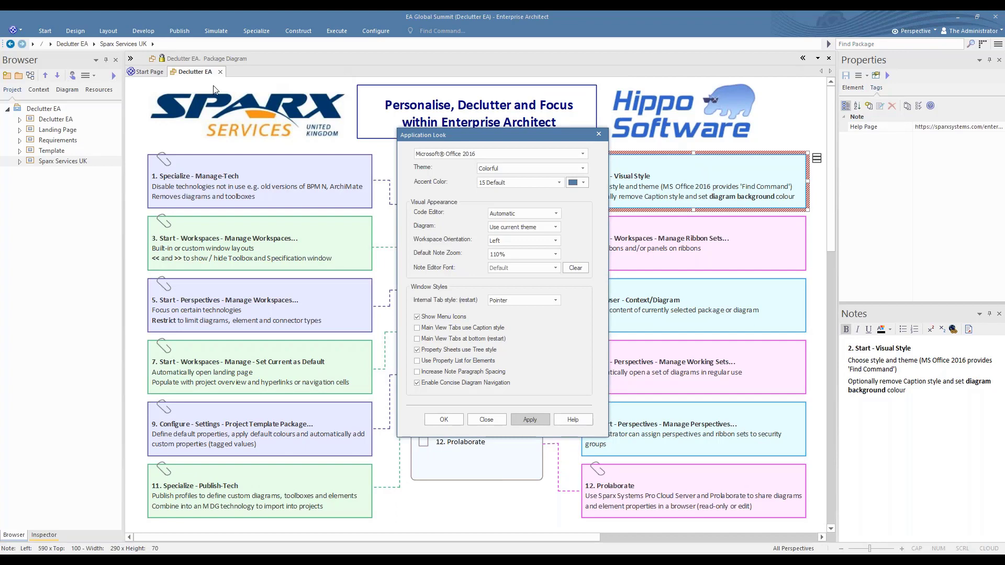
left_click(417, 329)
left_click(530, 419)
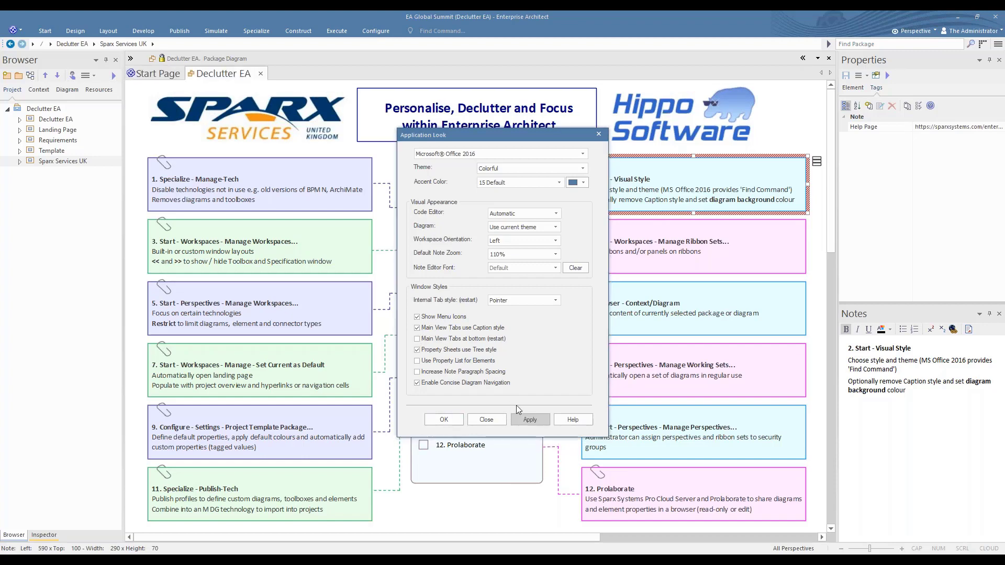
left_click(444, 420)
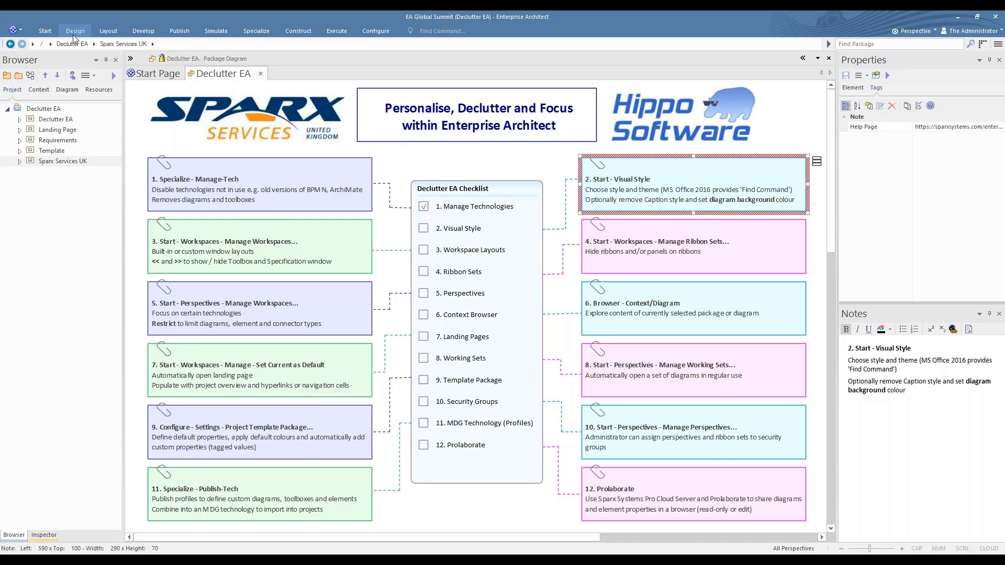
Set the paper colour to Default in the diagram's Gradients and Background preferences
left_click(46, 32)
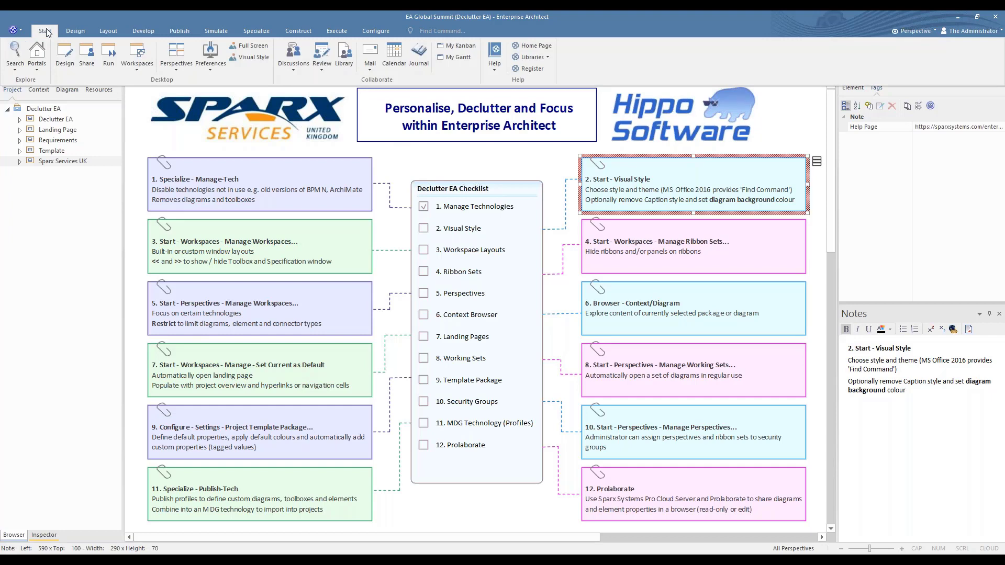
left_click(213, 50)
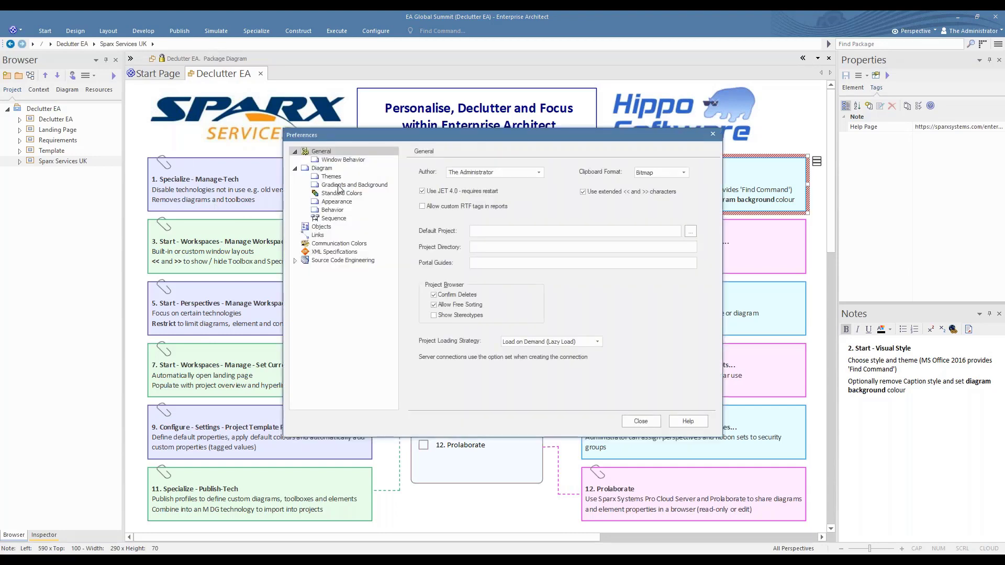
left_click(339, 186)
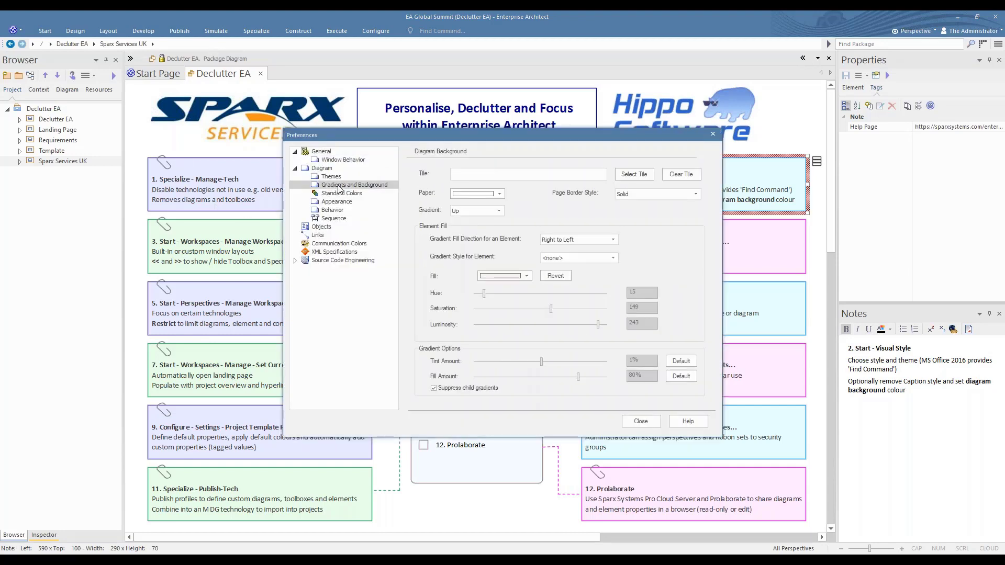
left_click(502, 196)
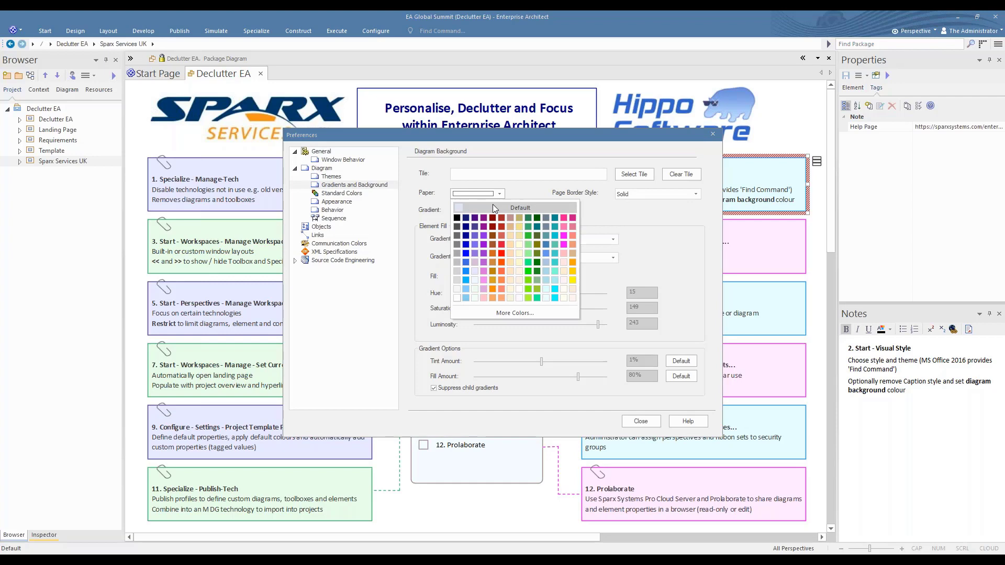
left_click(494, 209)
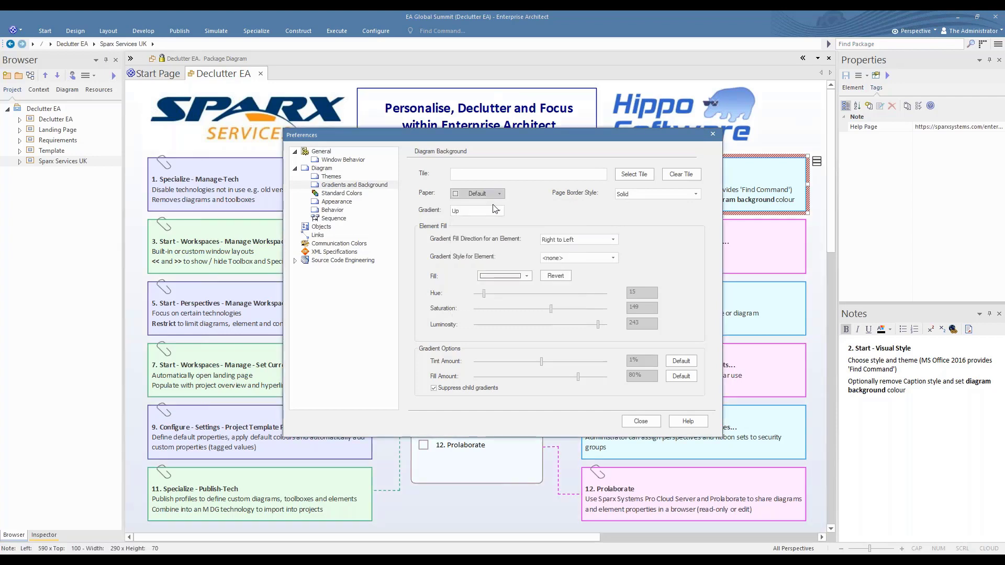
Try green and Medium Orchid as the paper colour for the diagram background
left_click(502, 196)
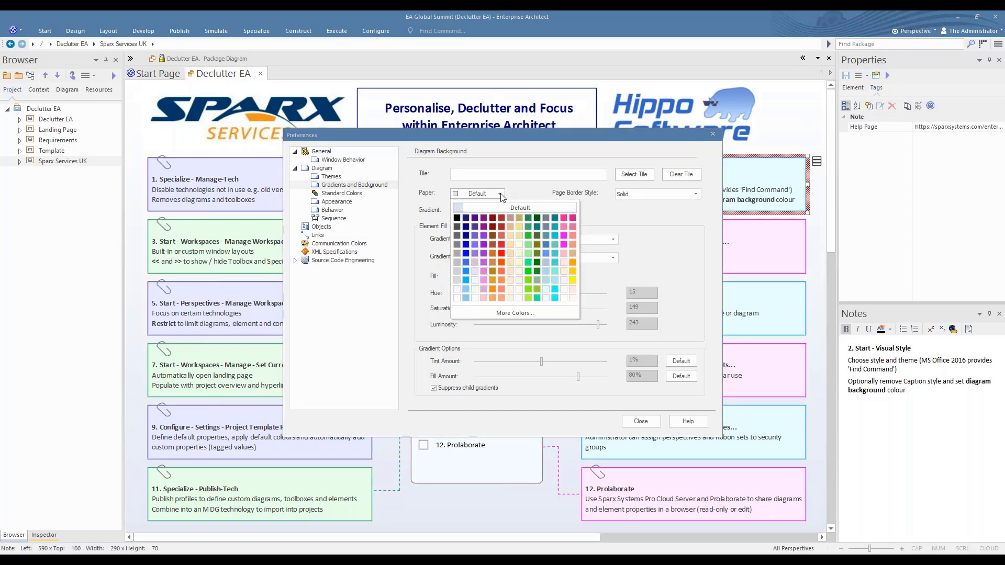
left_click(530, 263)
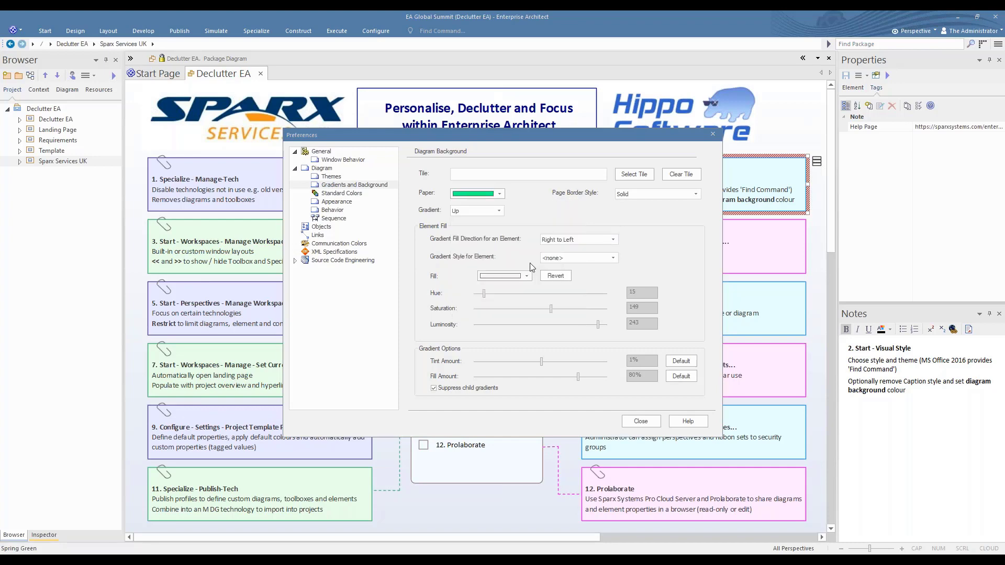
left_click(501, 194)
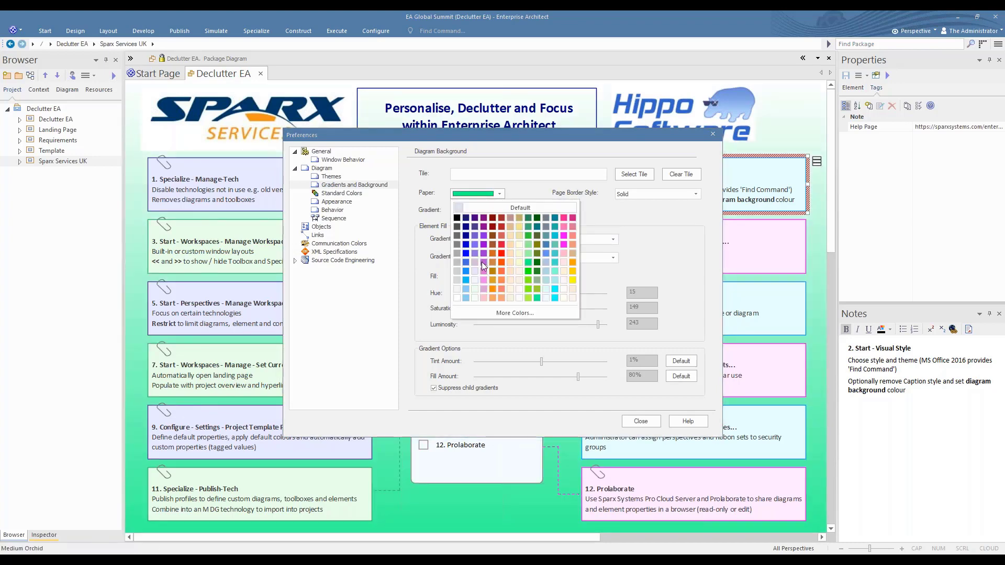
left_click(483, 262)
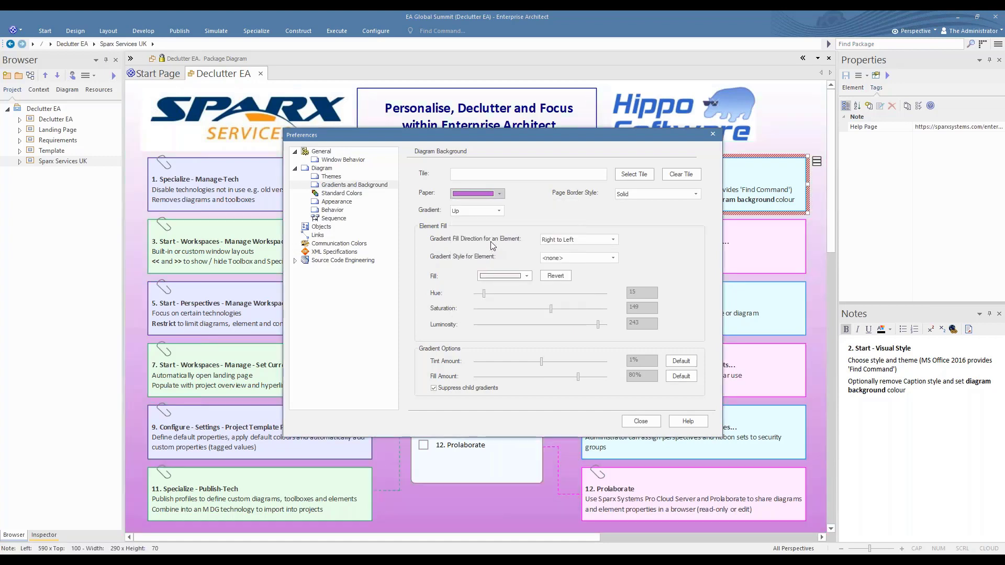
Set the paper colour of the diagram background to white
left_click(501, 195)
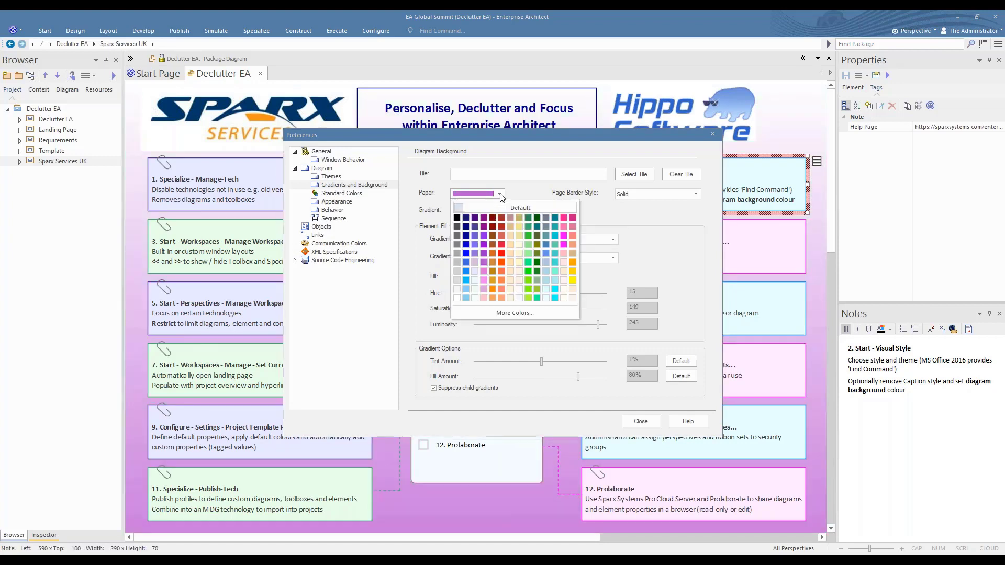
left_click(458, 298)
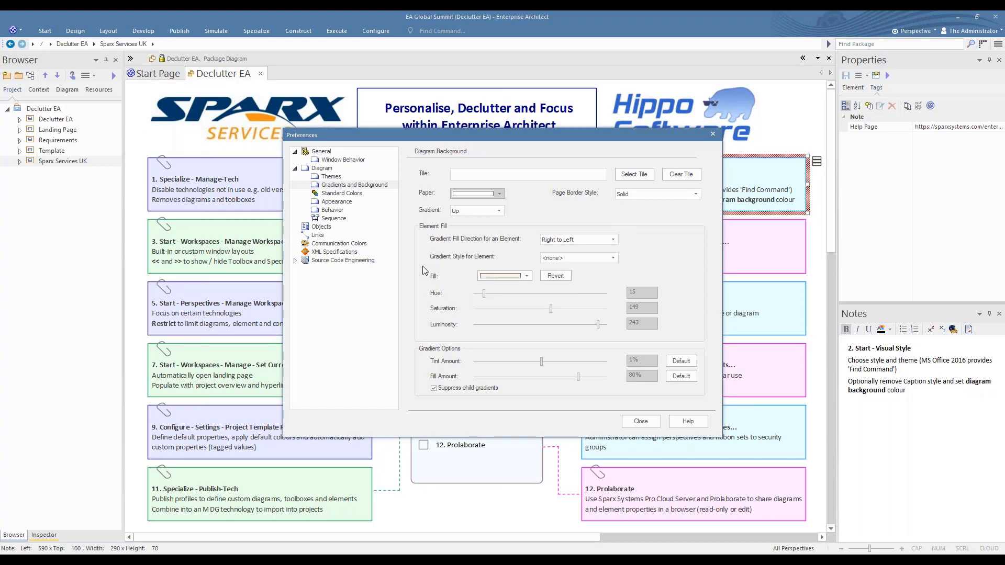
Close the preferences, tick 2. Visual Style in the Declutter EA Checklist and select the 3. Start - Workspaces - Manage Workspaces note
left_click(642, 423)
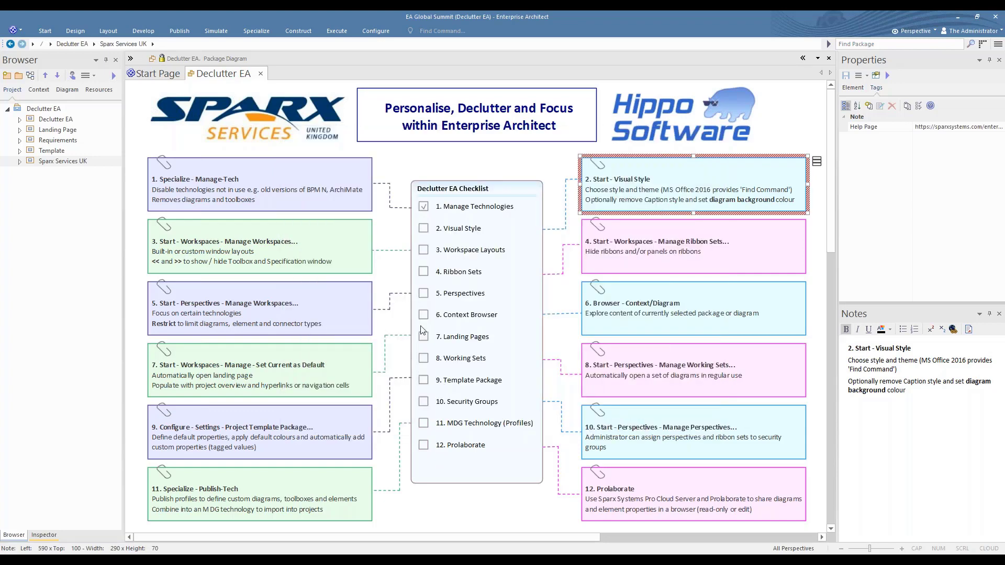
left_click(424, 231)
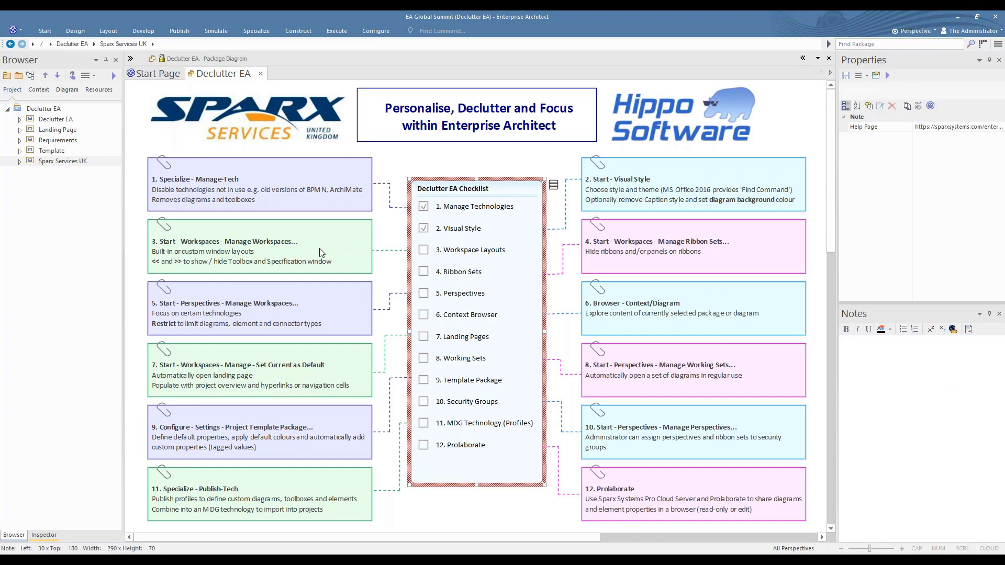
left_click(350, 226)
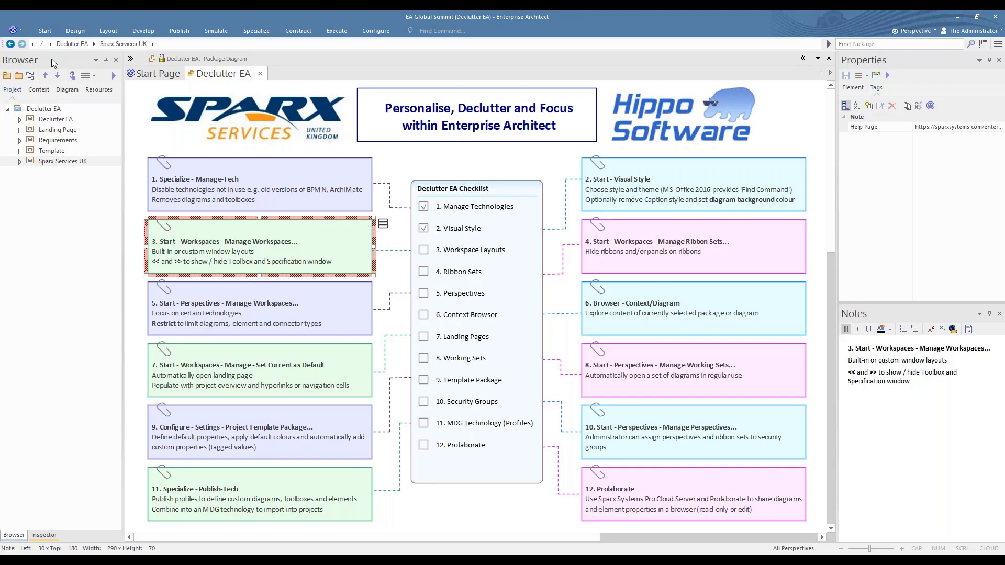
Undock the Browser window and stack it with Inspector, Properties and Notes in one tabbed group, with Browser in front
left_click_drag(52, 63, 639, 38)
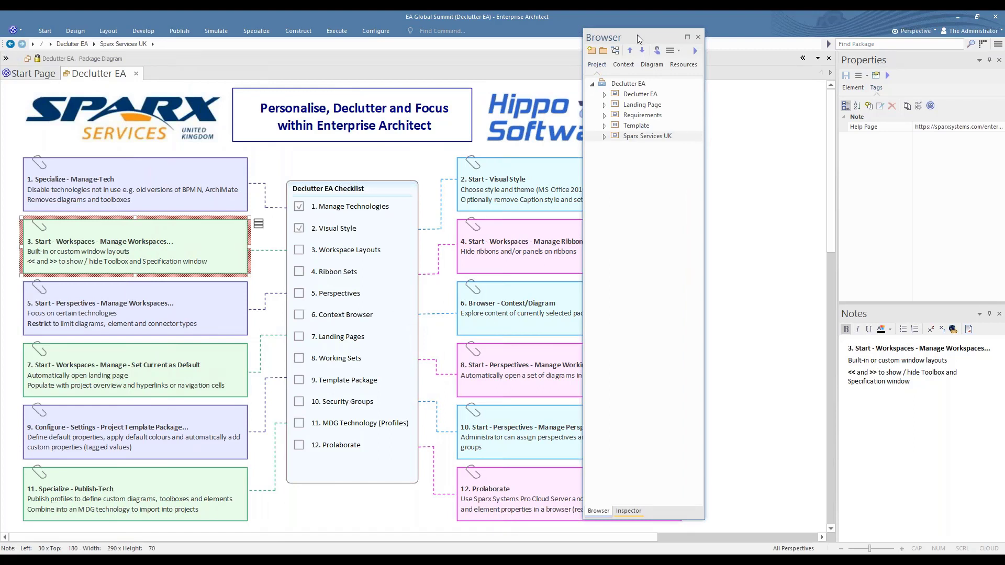
left_click_drag(644, 37, 439, 298)
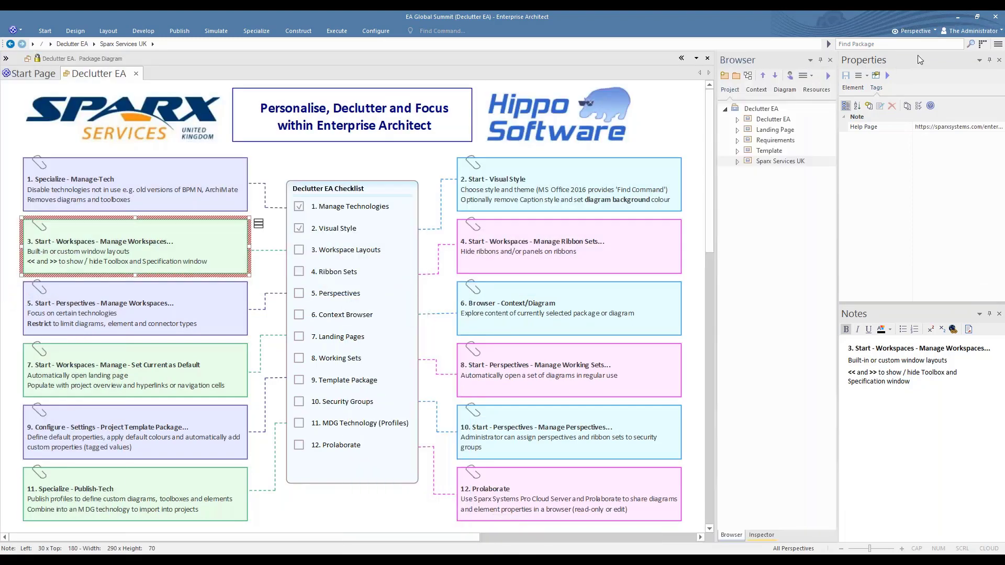
left_click_drag(923, 59, 779, 300)
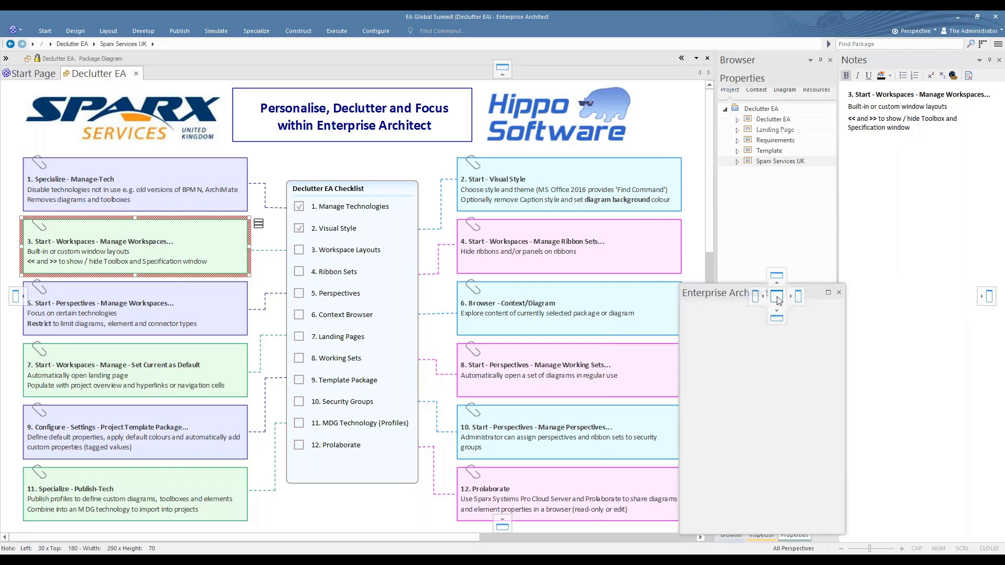
left_click(731, 537)
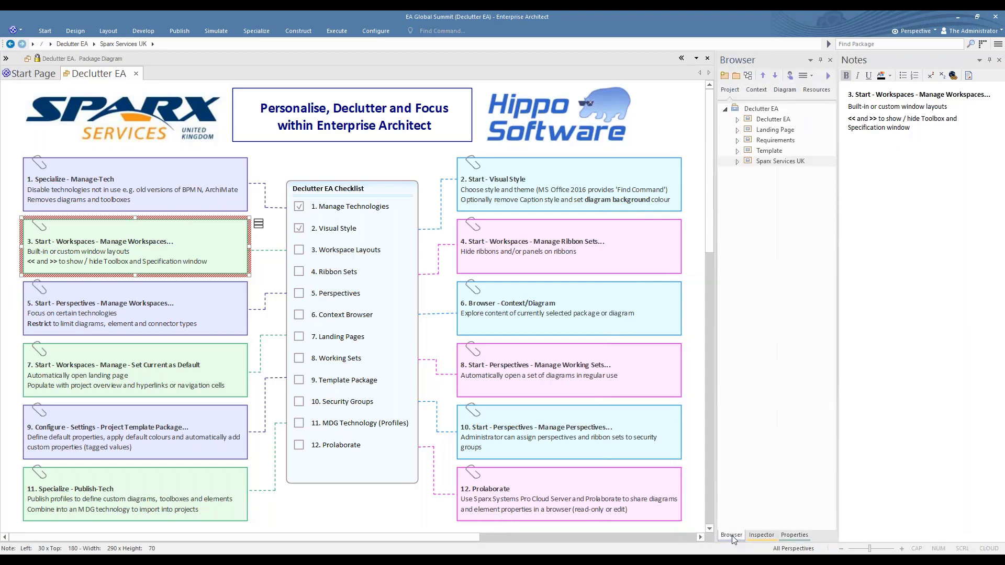
left_click(793, 536)
left_click_drag(794, 538, 948, 301)
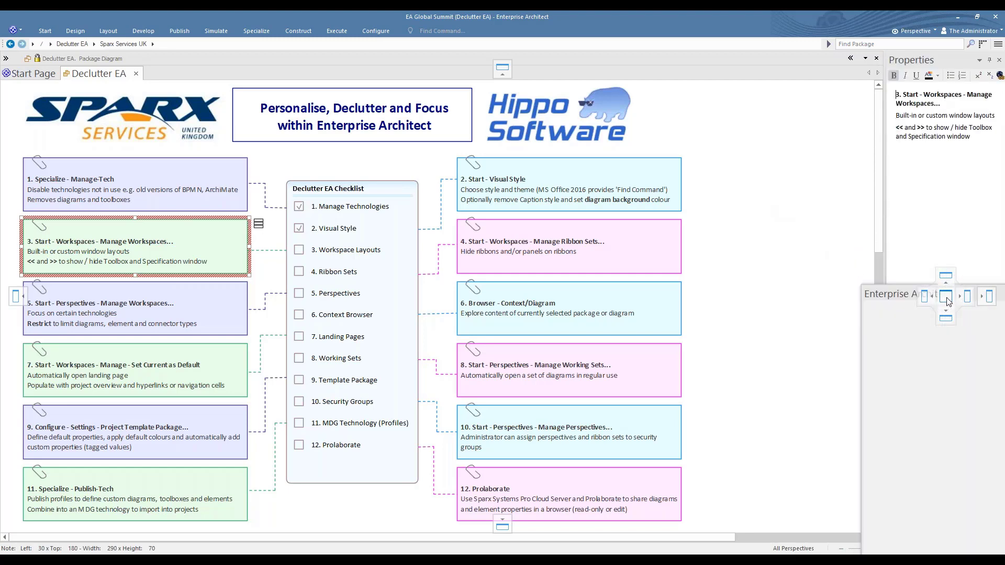
left_click(897, 535)
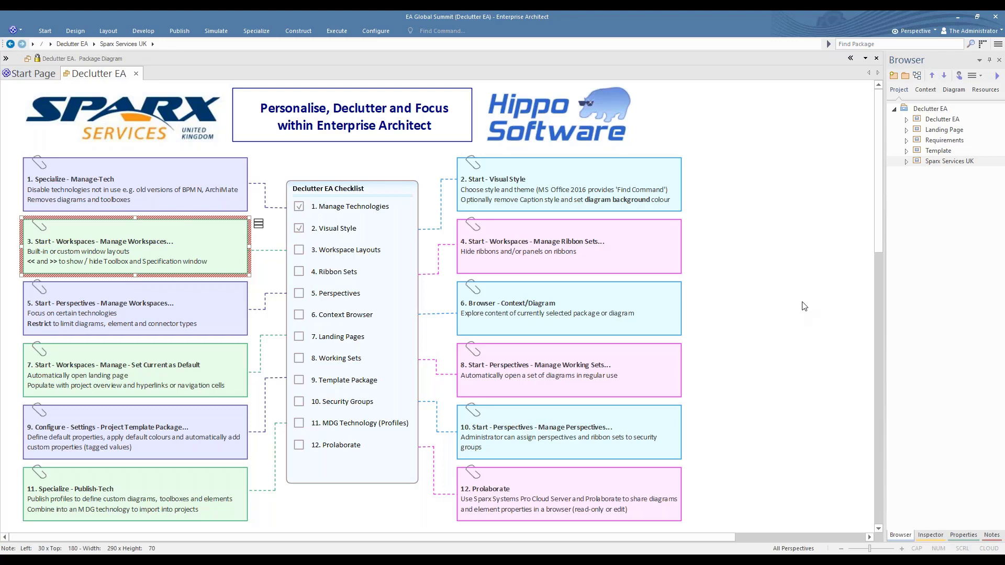
Auto-hide the tabbed window group, bring the collapsed Browser into view and pin the group again
left_click(990, 61)
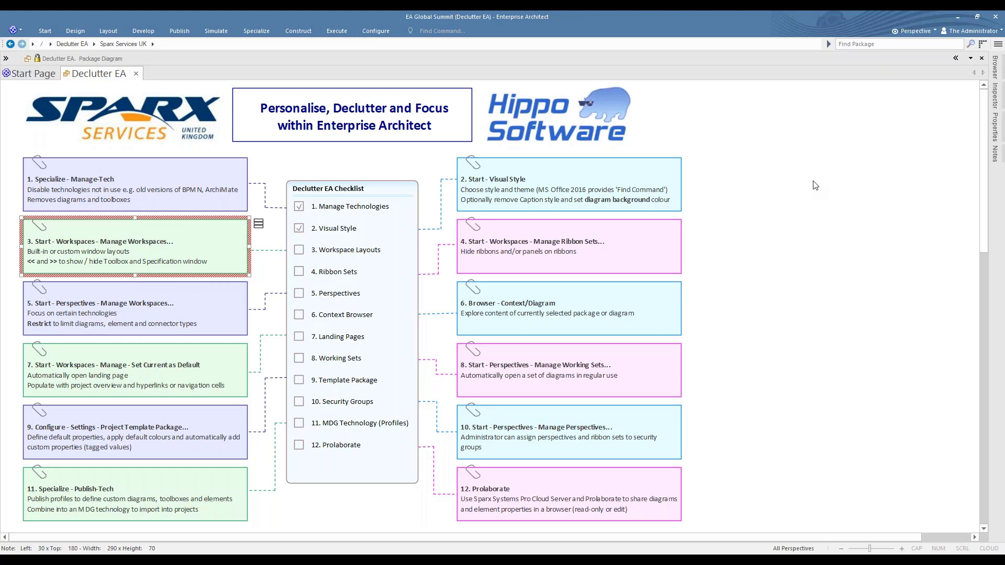
mouse_move(997, 66)
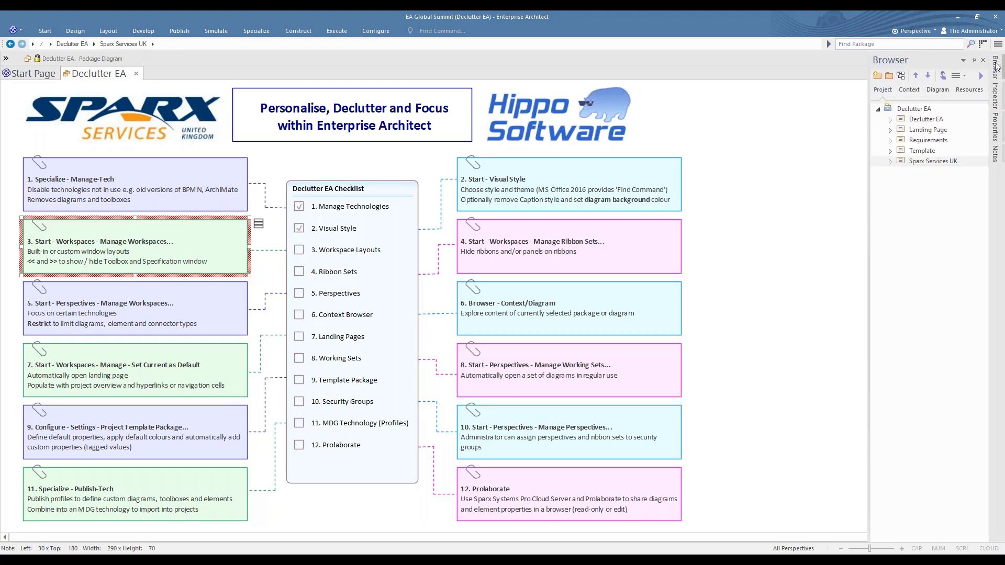
left_click(974, 61)
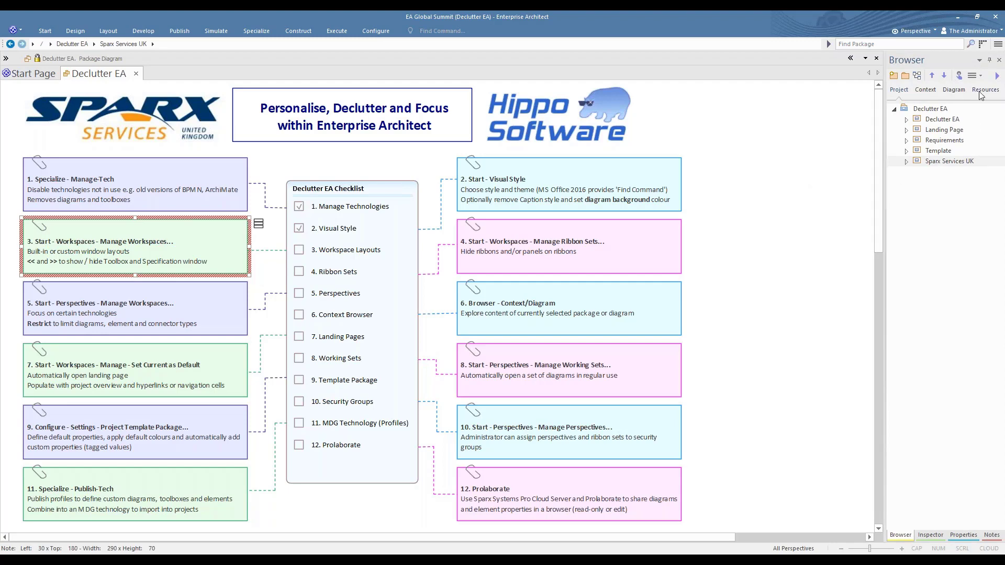
Close the Browser and Inspector windows and reopen the Browser from the list of Design windows
left_click(1001, 61)
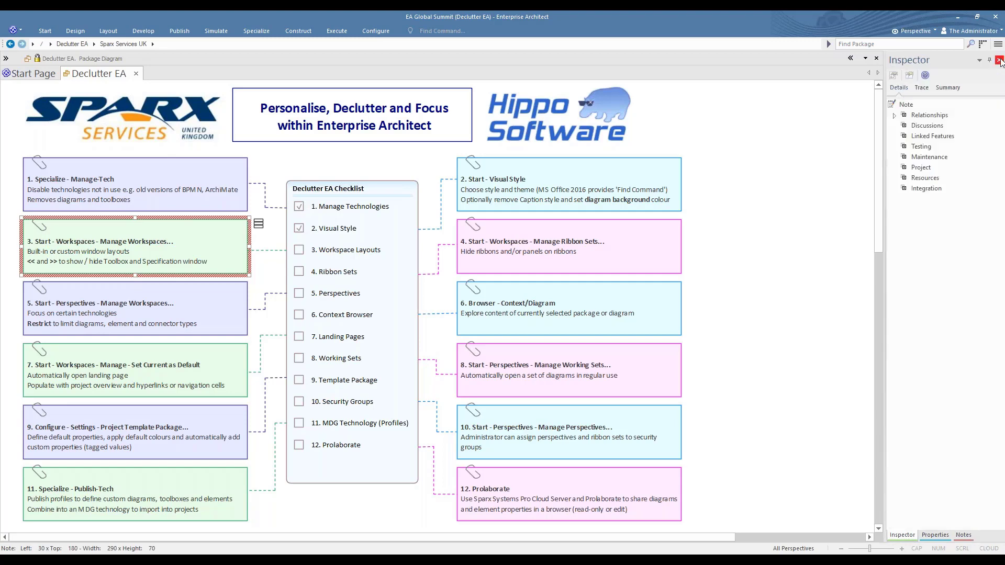
left_click(1001, 61)
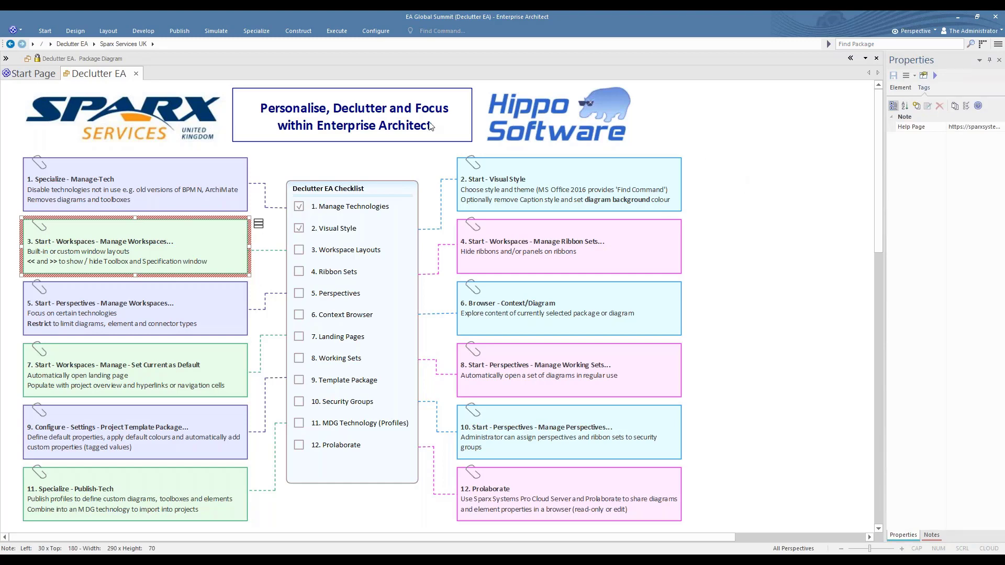
left_click(47, 30)
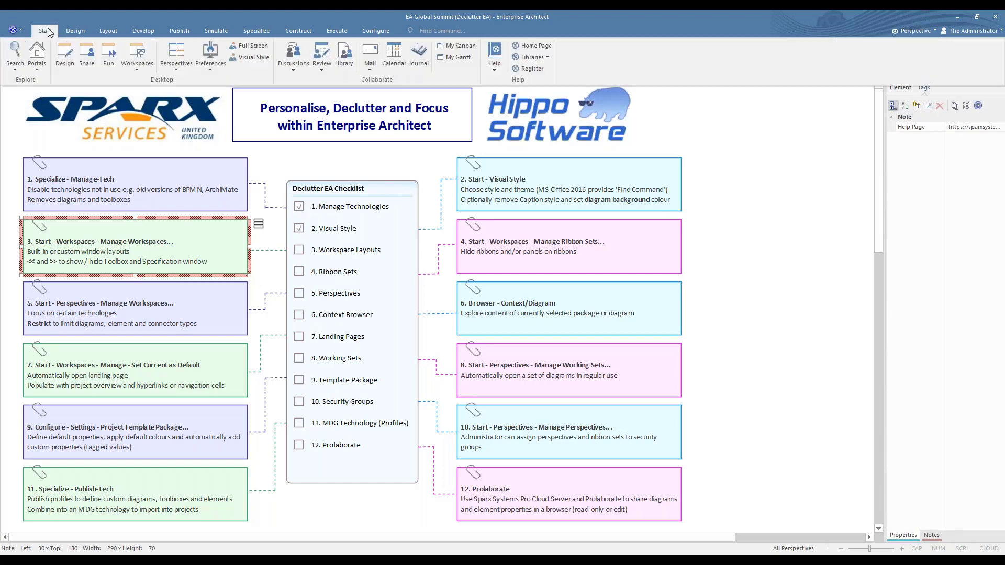
left_click(66, 49)
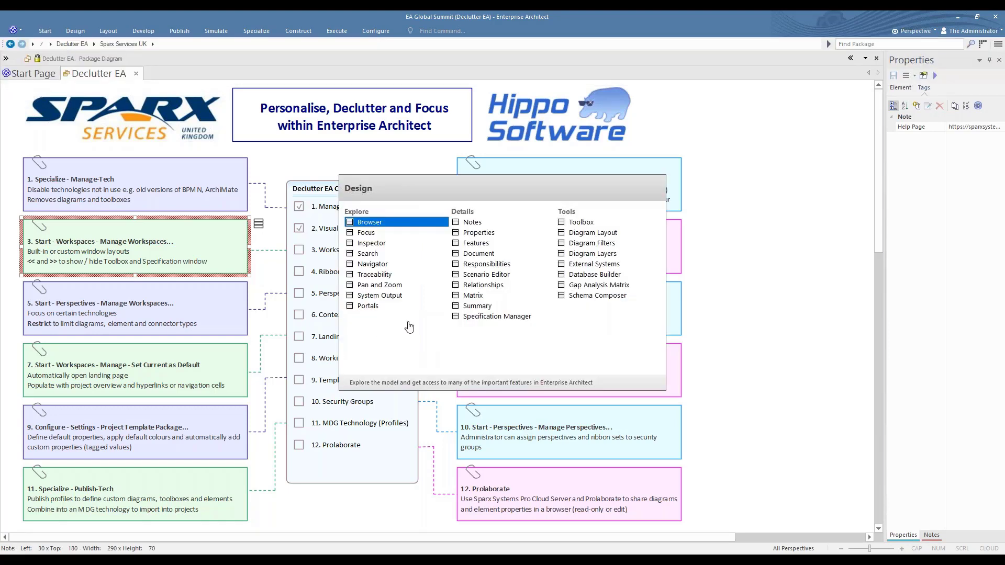
left_click(376, 225)
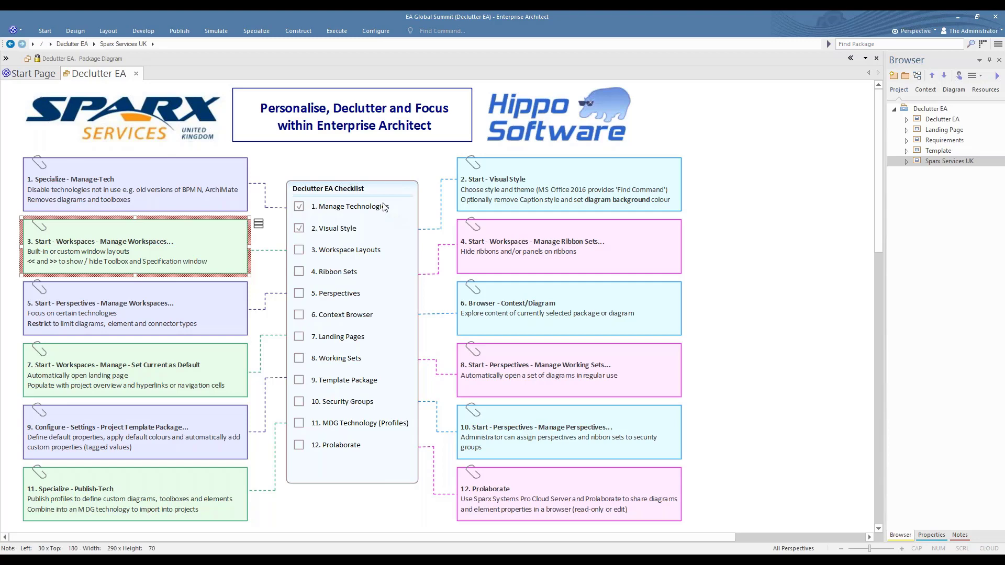
Apply the Default workspace layout and dock the Browser window between the diagram and the Properties window
left_click(45, 33)
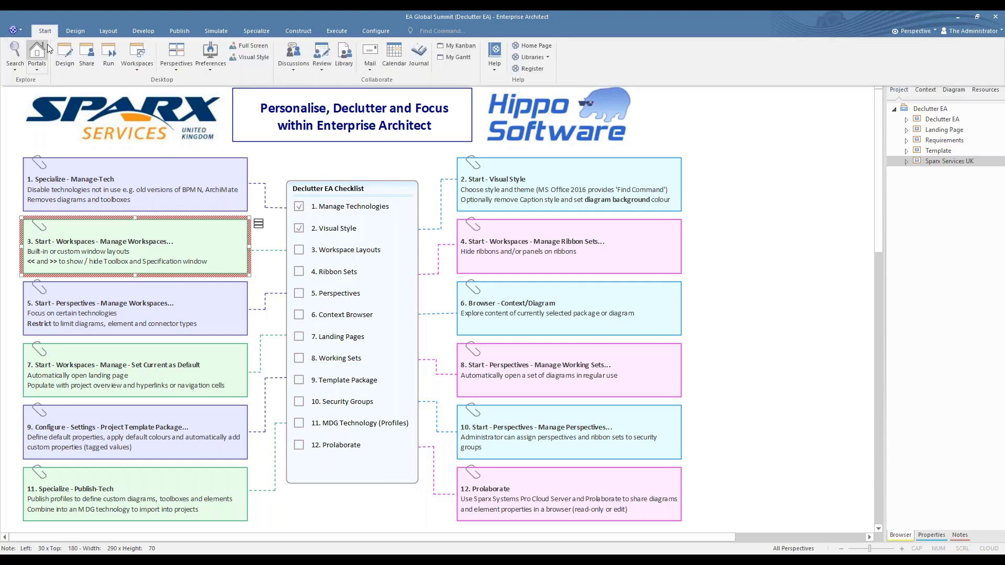
left_click(140, 52)
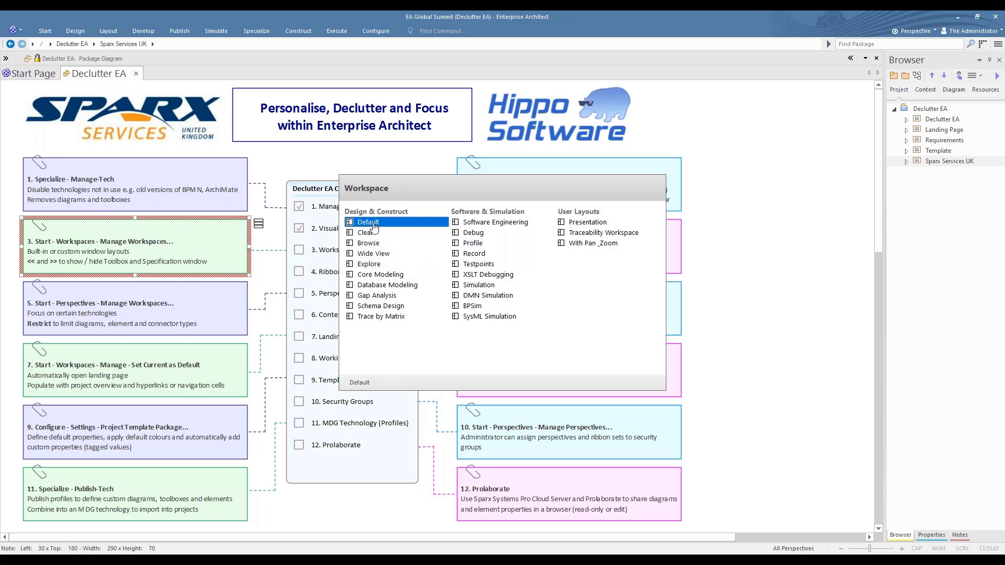
left_click(373, 224)
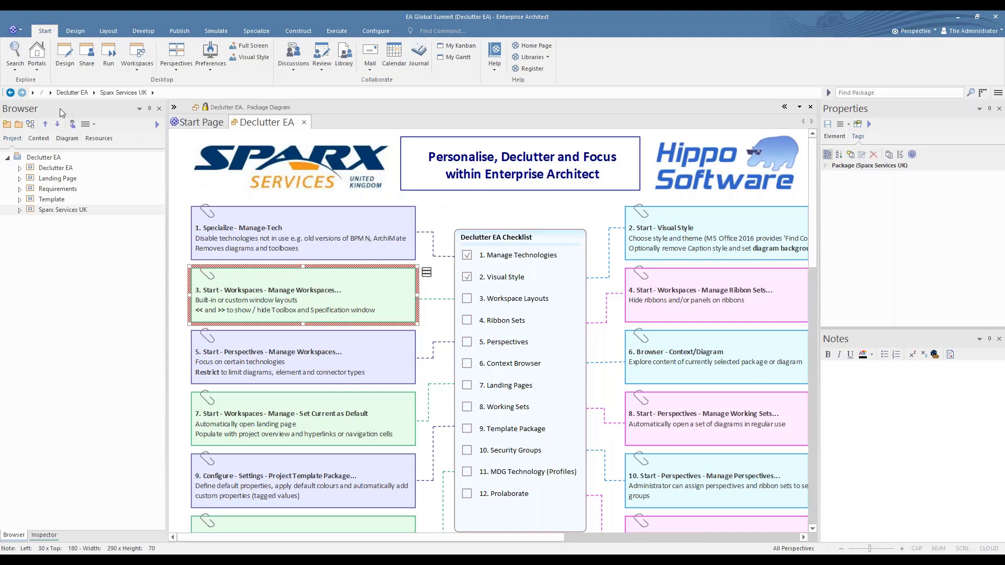
left_click_drag(61, 108, 433, 321)
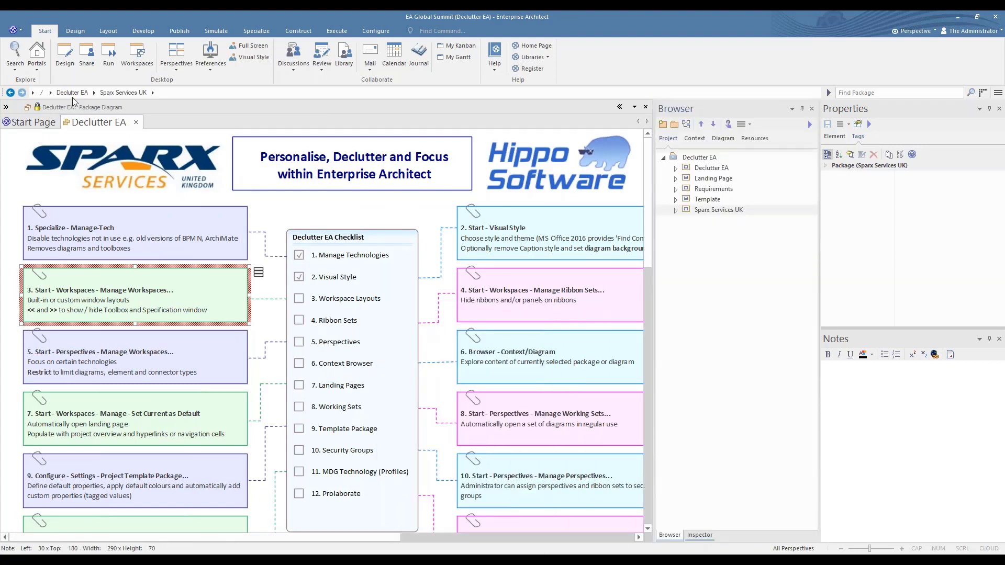
Examine the custom workspace layouts Presentation, Traceability Workspace and With Pan & Zoom in the workspace manager and close it
left_click(138, 70)
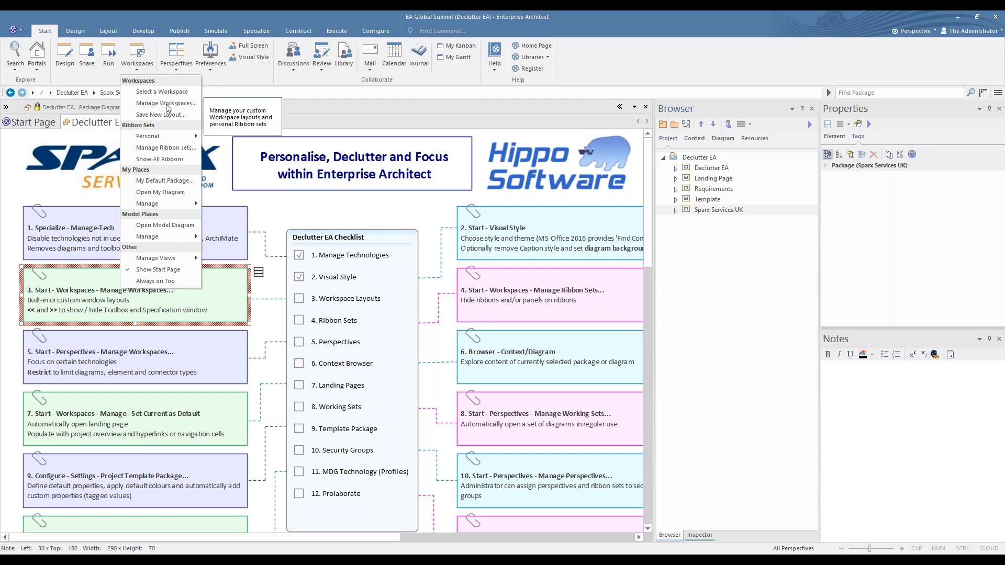
left_click(168, 103)
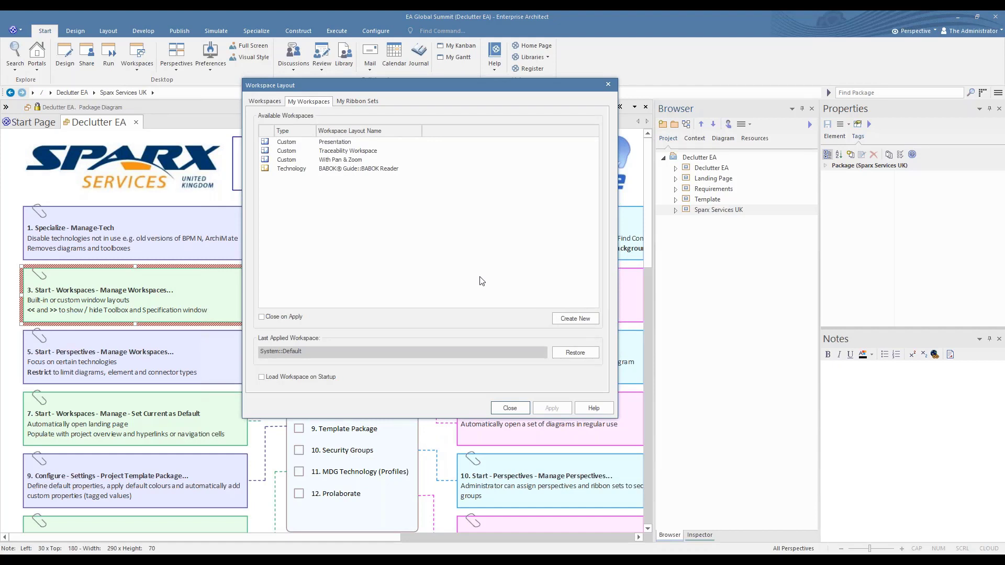
left_click(331, 145)
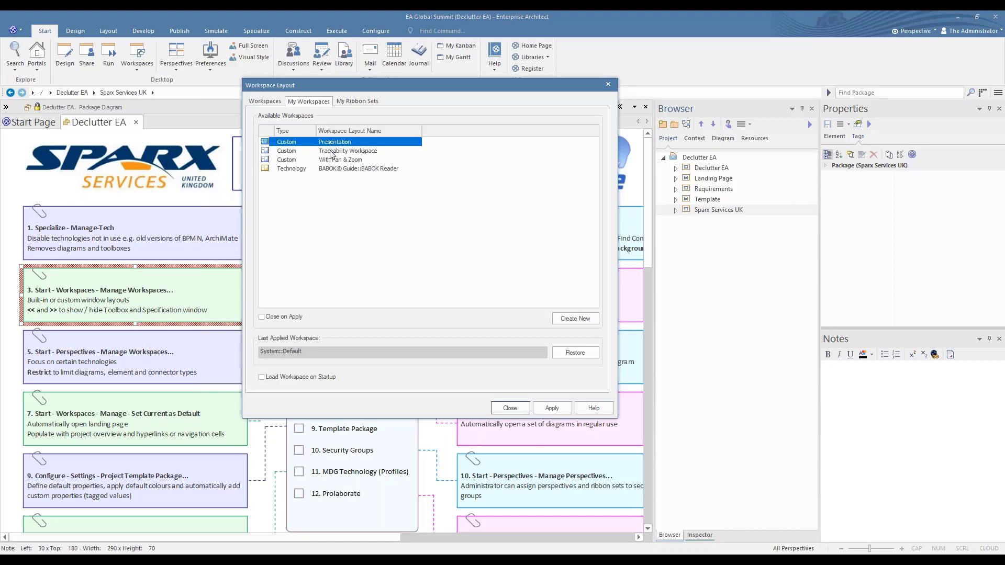
left_click(332, 151)
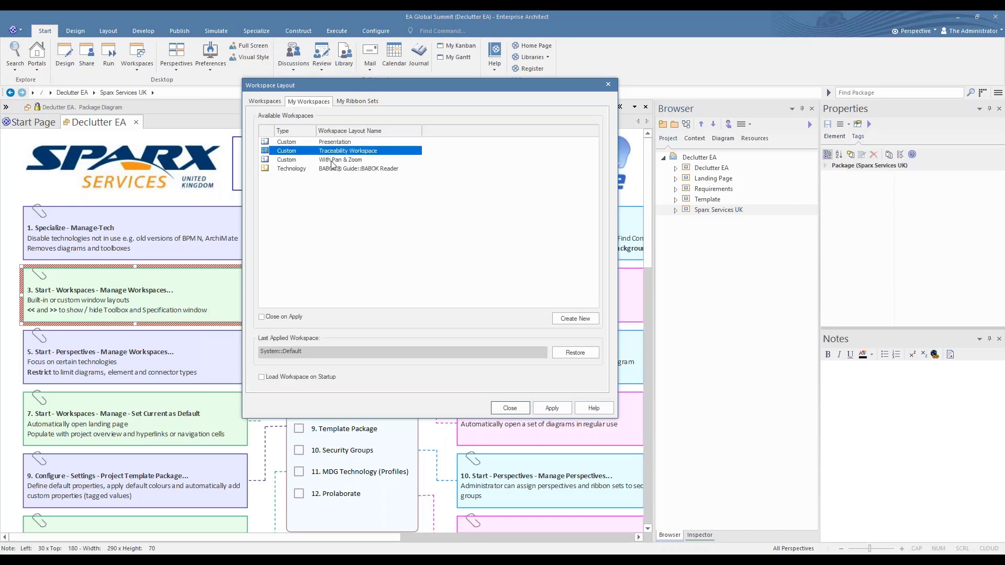
left_click(332, 160)
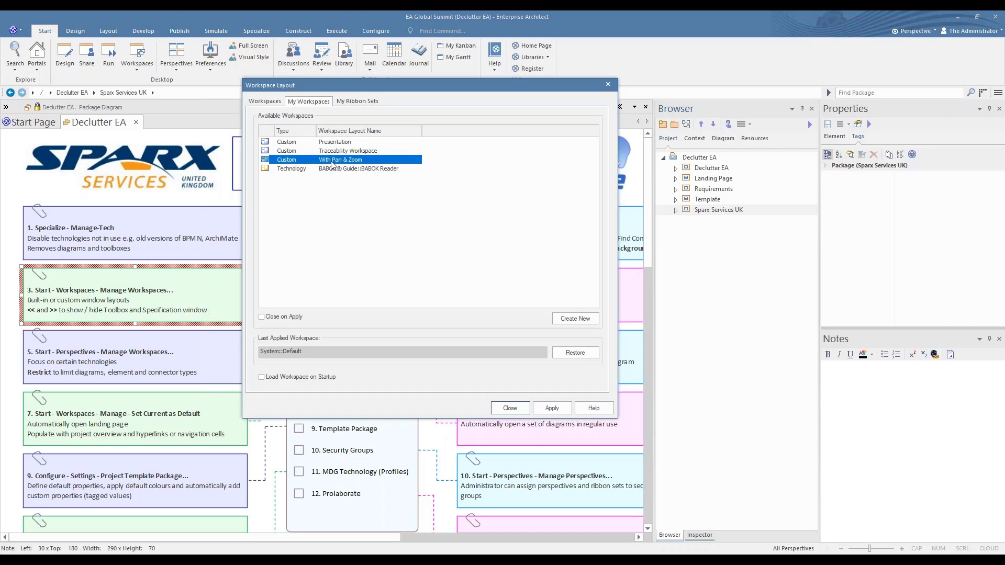
left_click(510, 408)
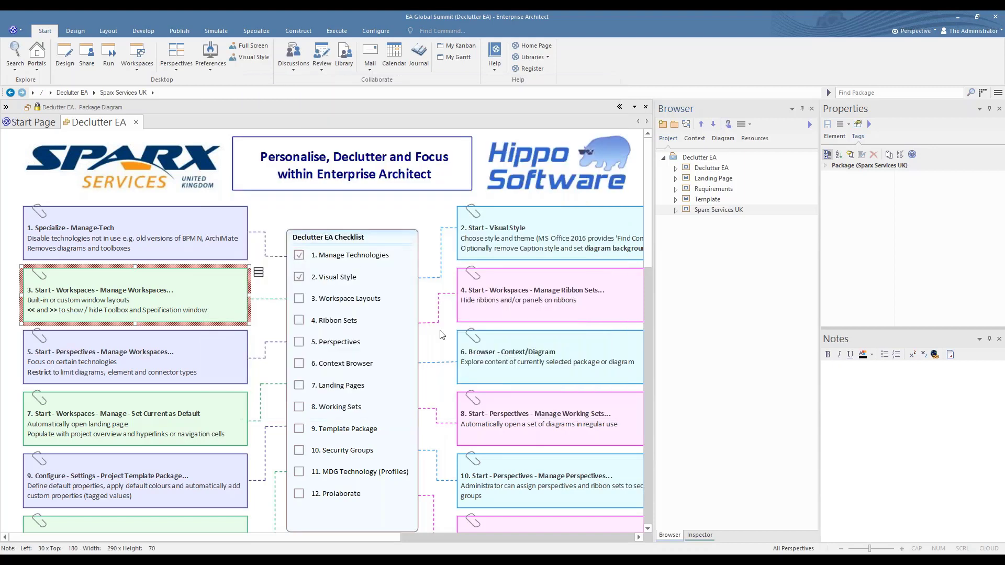
Apply the Presentation layout from the user workspace layouts
left_click(139, 52)
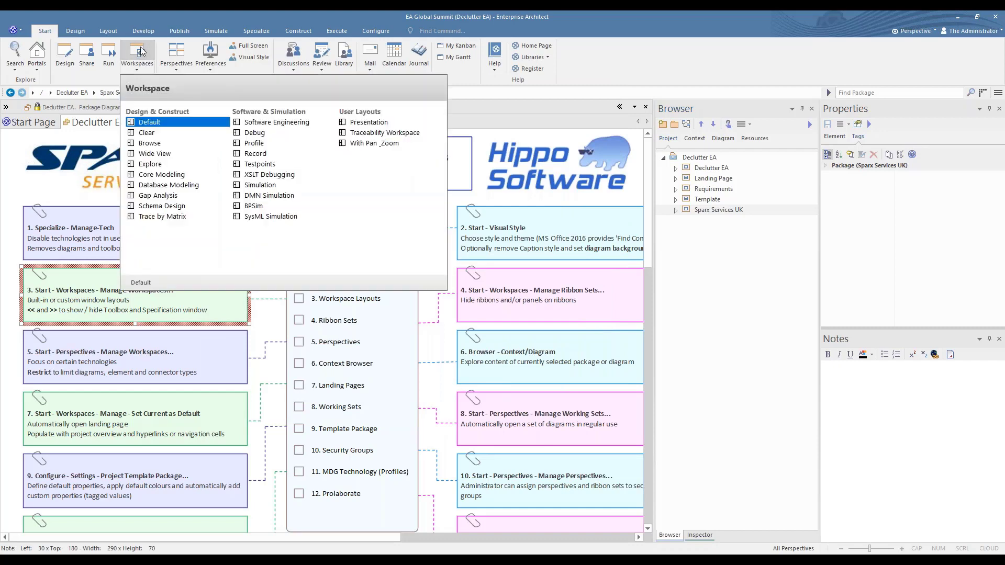
left_click(369, 123)
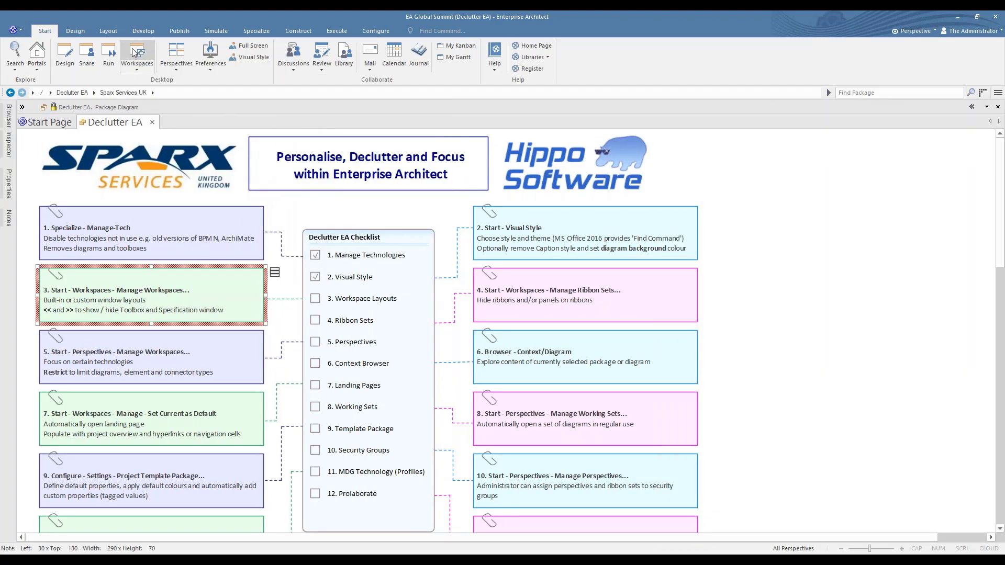
Restore the Default workspace layout and minimise the ribbon
left_click(138, 53)
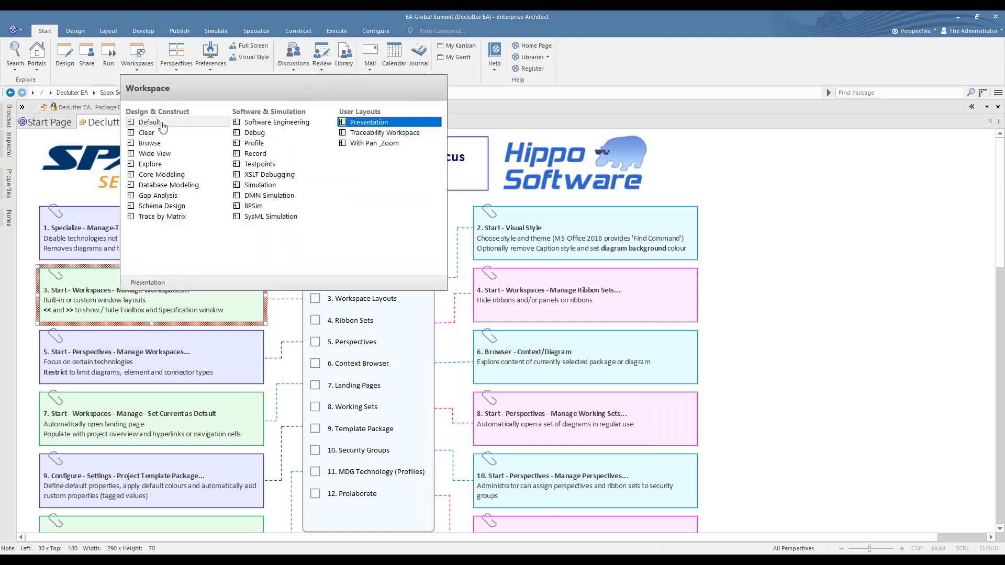
left_click(151, 126)
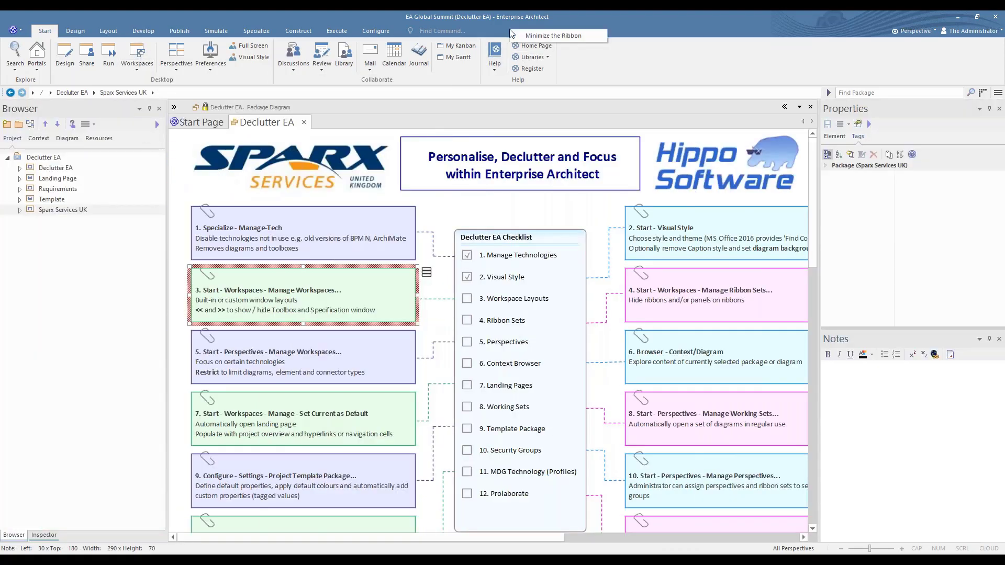
left_click(542, 35)
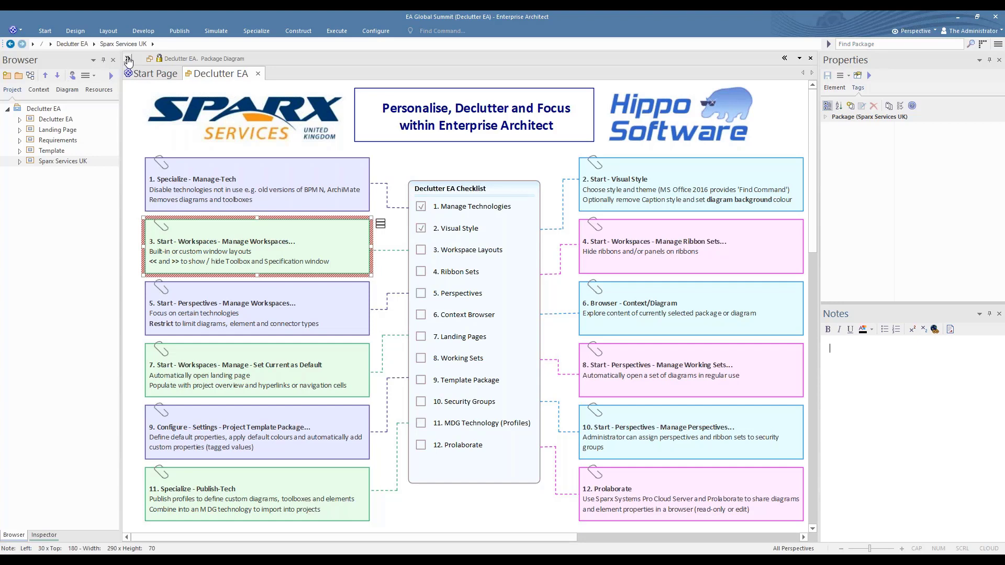
Show and hide the diagram's Toolbox twice, and tick 3. Workspace Layouts in the Declutter EA Checklist
left_click(128, 60)
left_click(235, 61)
left_click(131, 63)
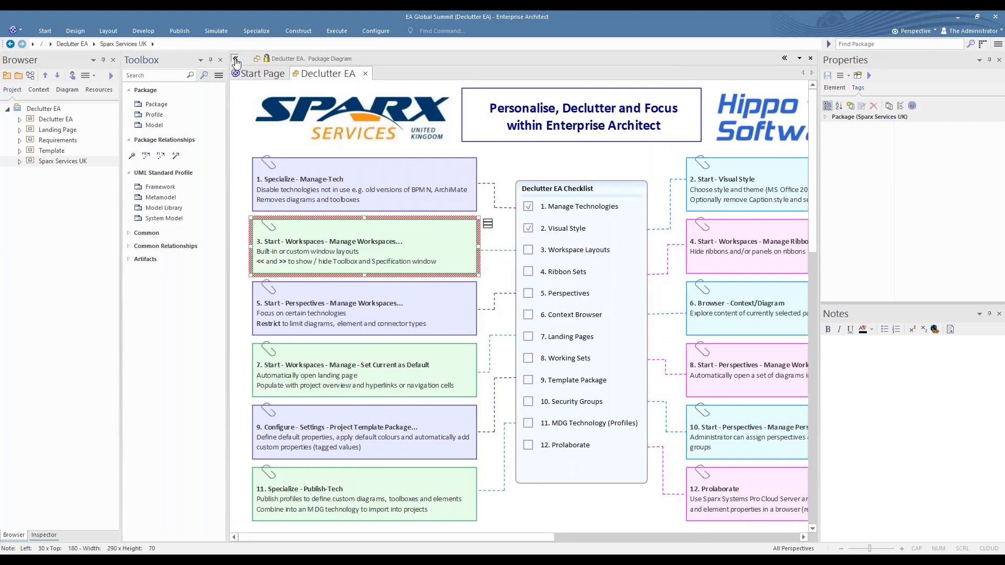
left_click(236, 60)
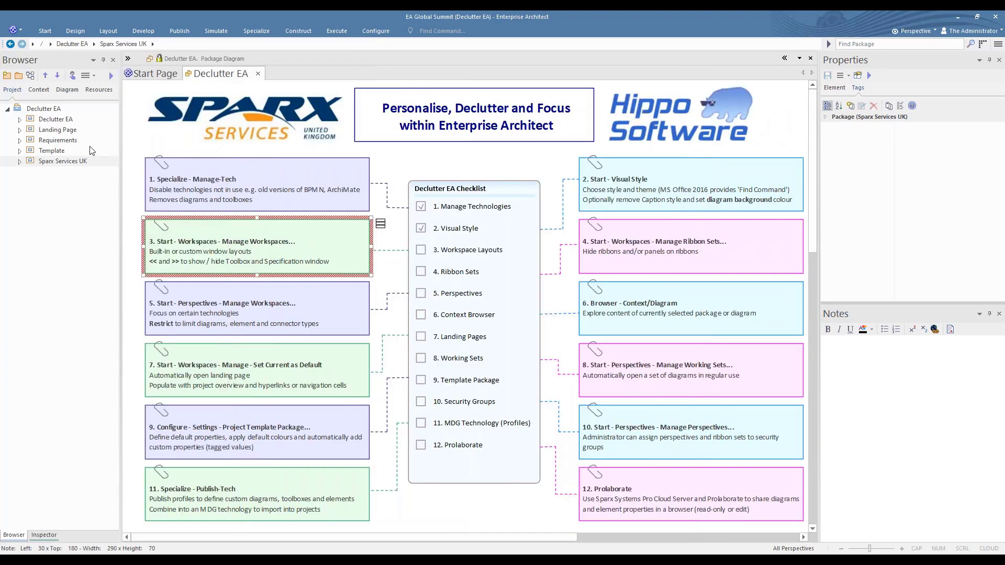
left_click(422, 251)
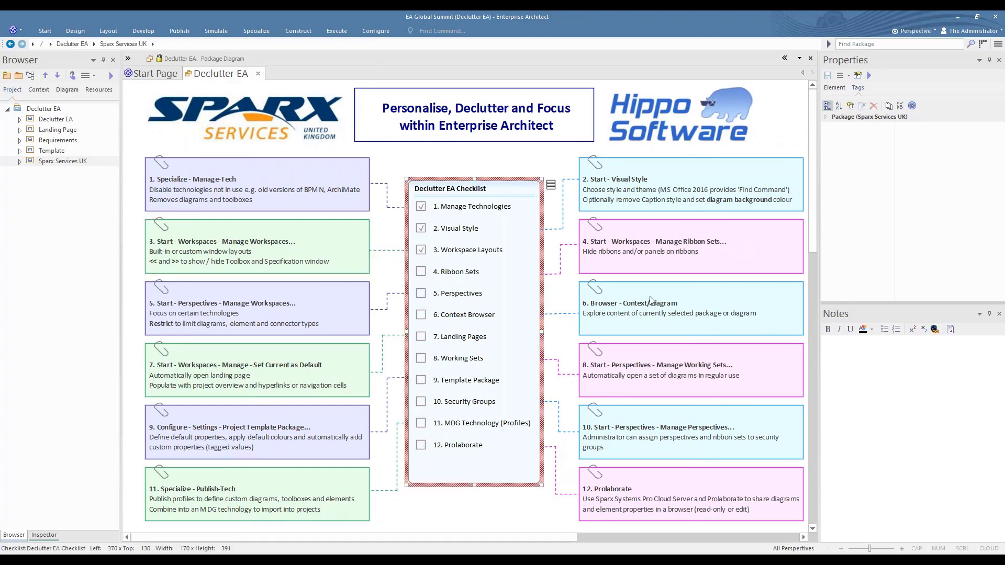
Select the note on managing ribbon sets and examine the Start, Design, Layout, Develop and Simulate ribbons
left_click(663, 254)
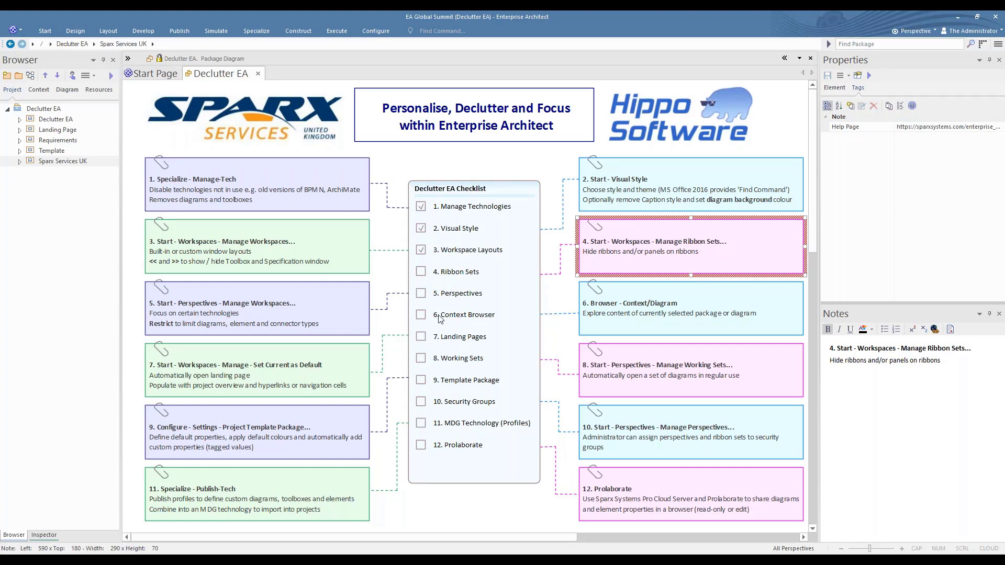
left_click(45, 32)
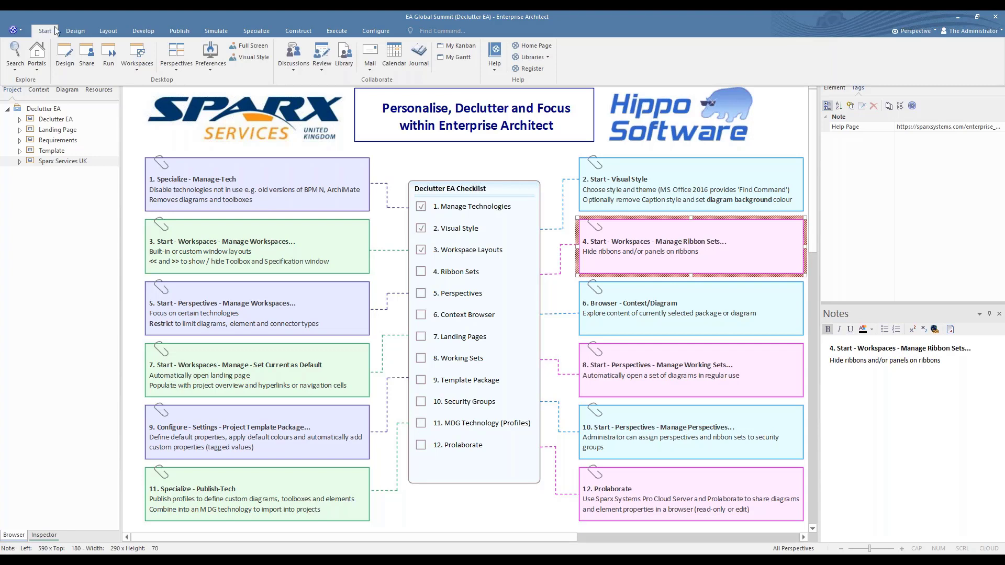
left_click(72, 30)
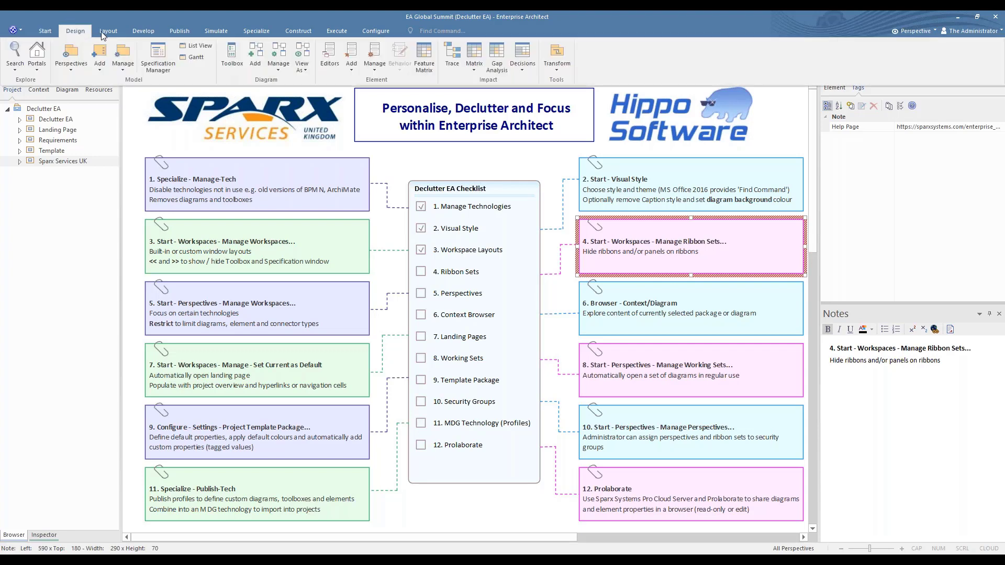
left_click(110, 33)
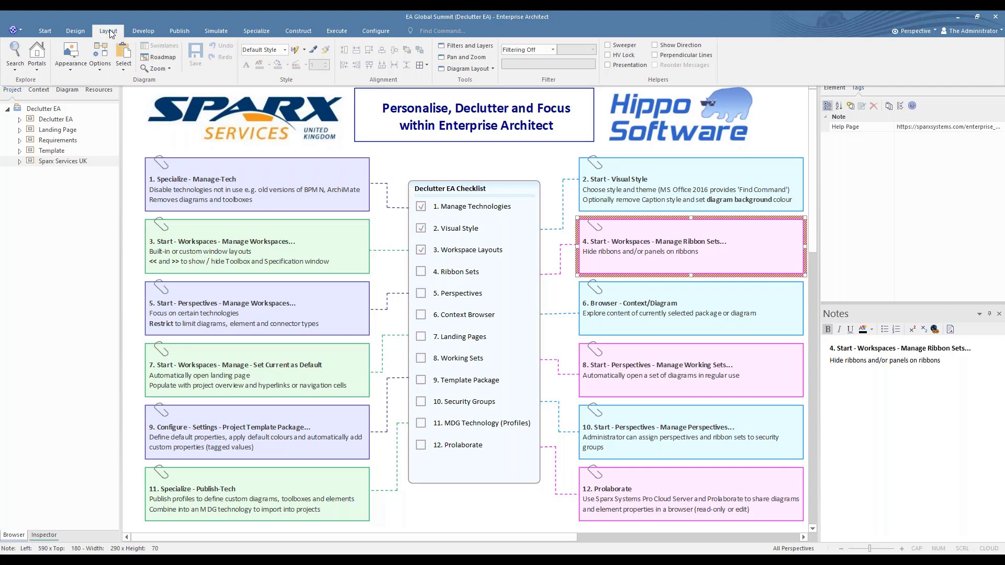
left_click(145, 33)
left_click(145, 32)
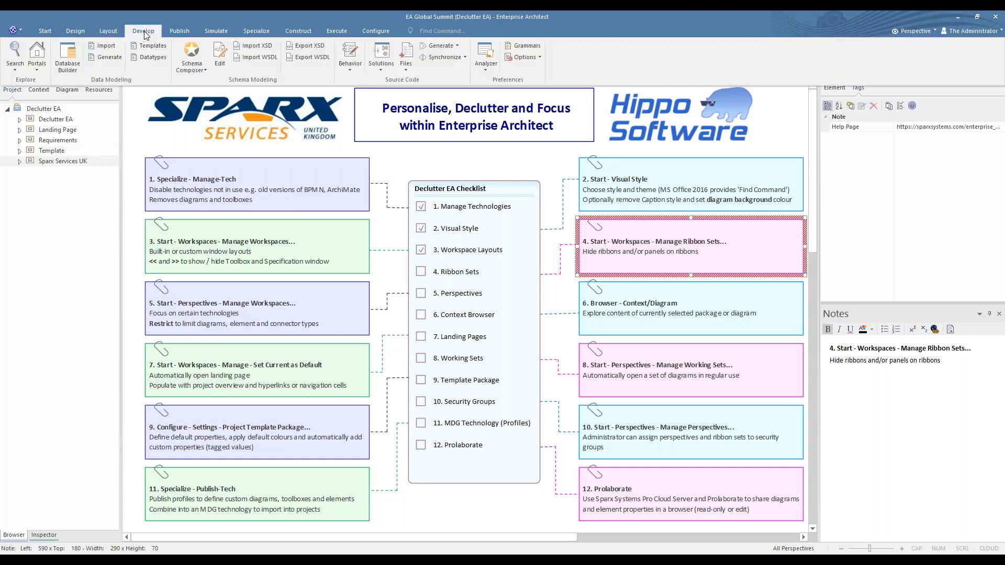
left_click(210, 31)
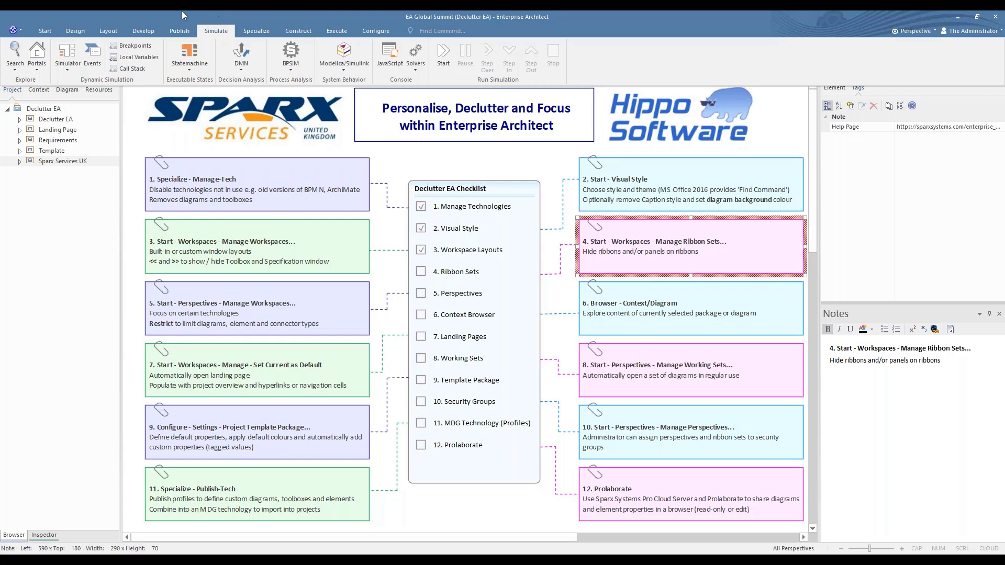
Review the BA Declutter ribbon set and its Publish panels in the ribbon set manager, and apply the set
left_click(44, 31)
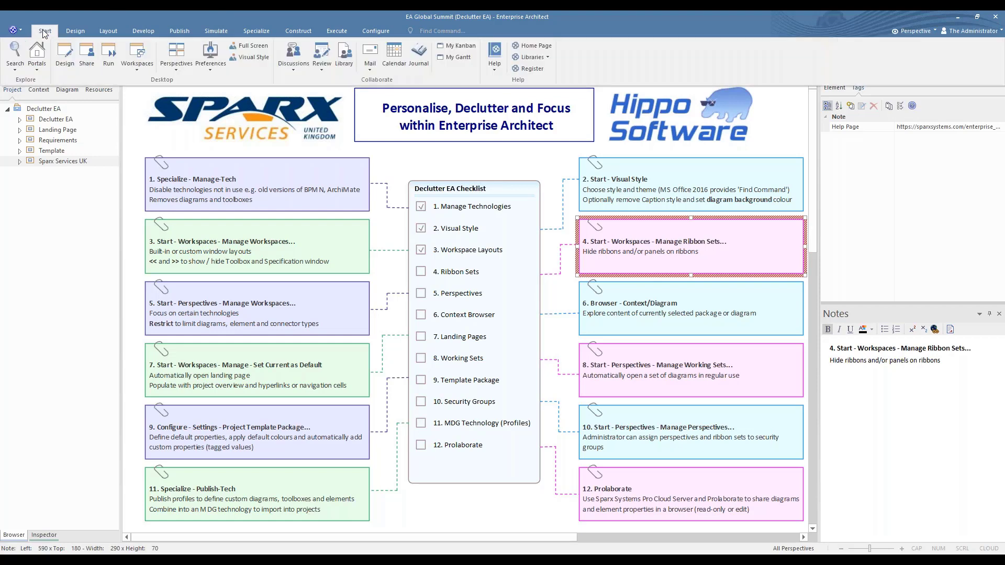
left_click(141, 70)
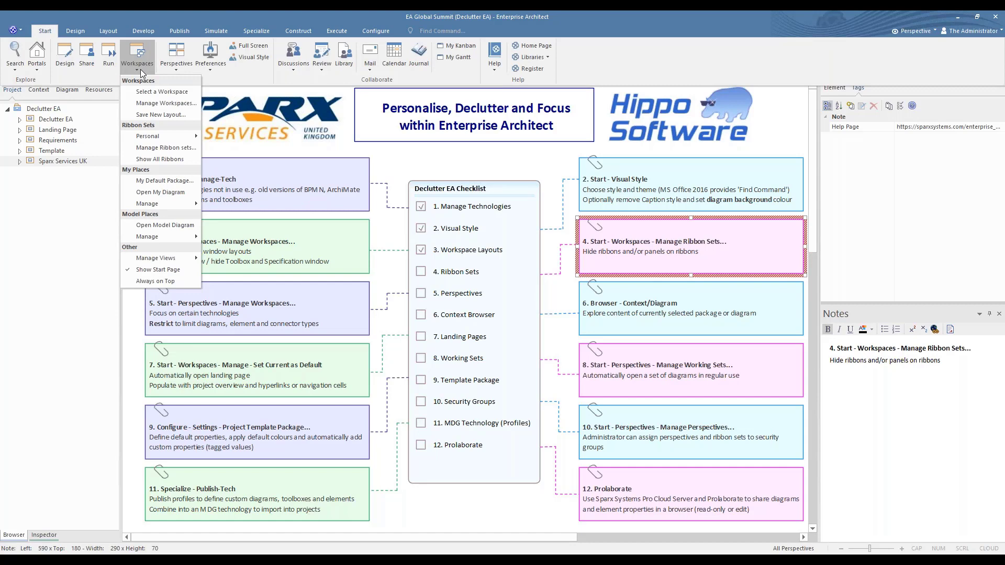
left_click(141, 148)
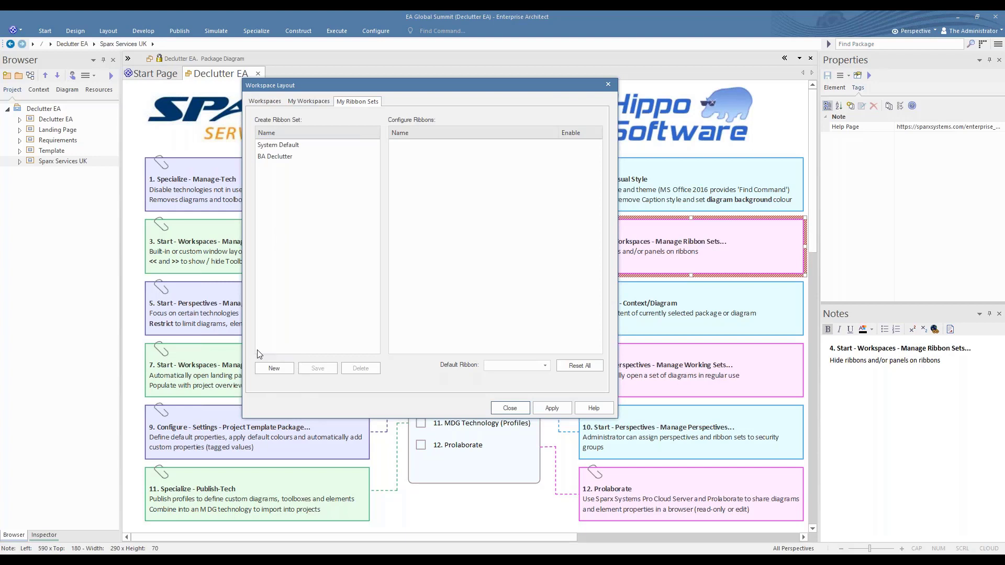
left_click(277, 157)
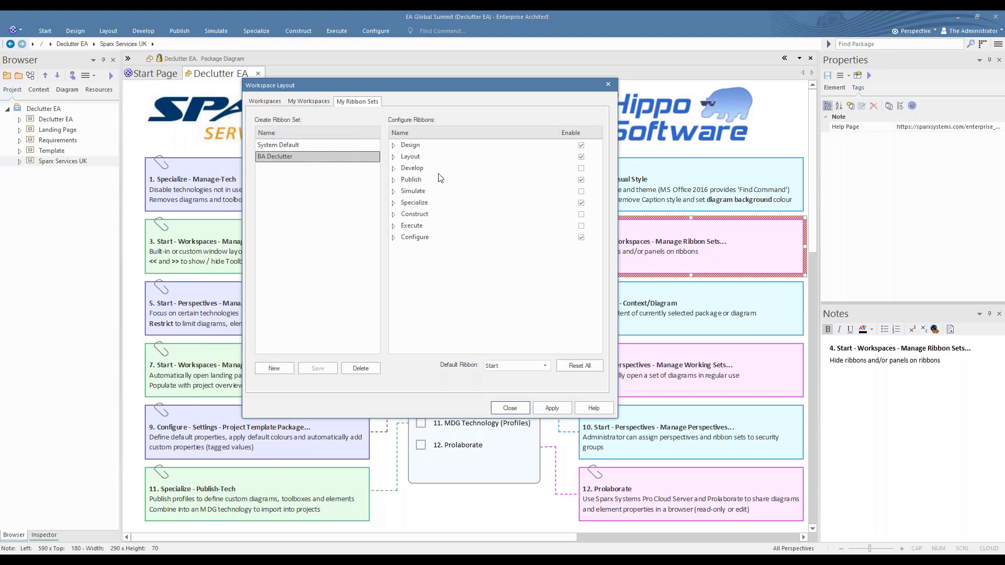
left_click(407, 170)
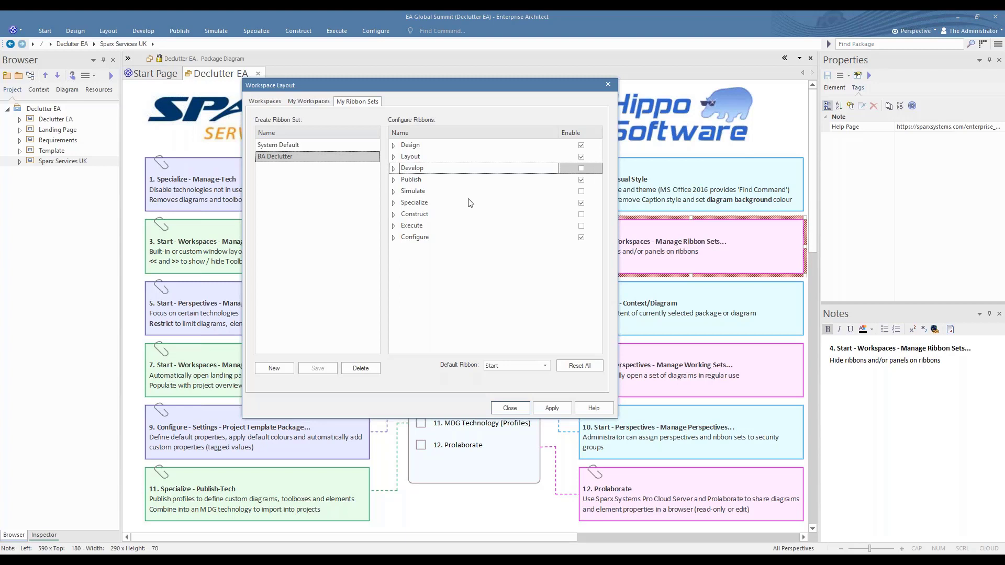
left_click(395, 180)
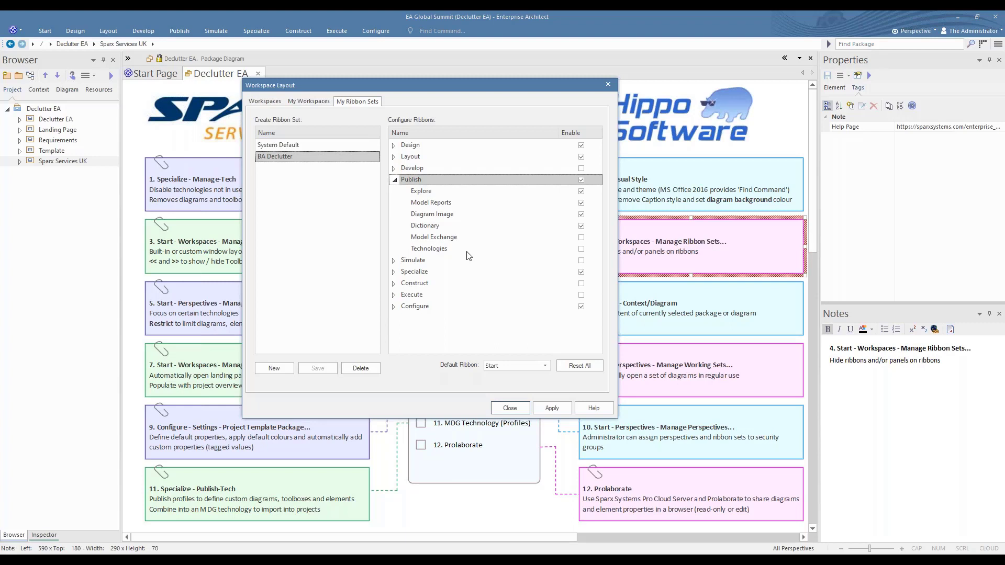
left_click(395, 180)
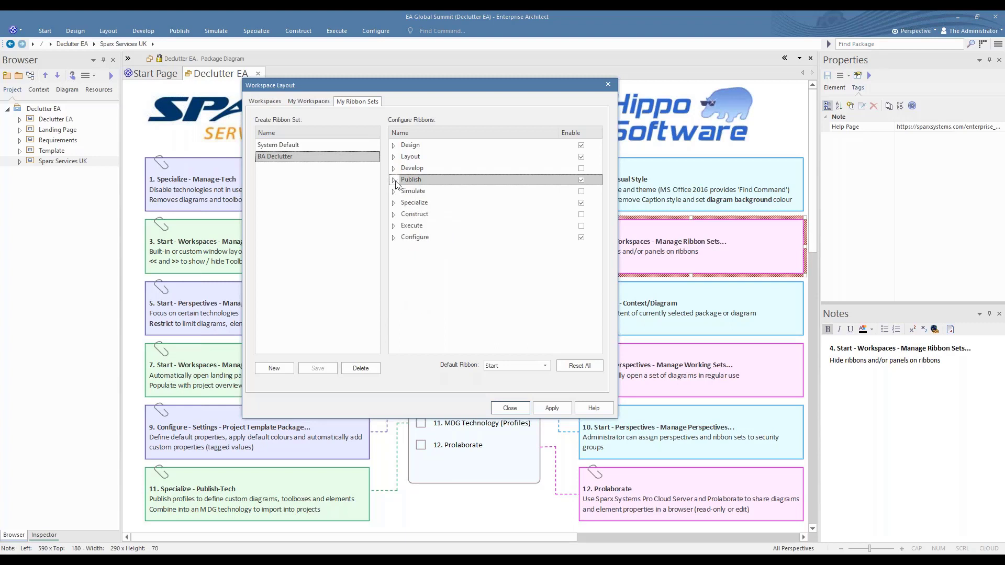
left_click(558, 408)
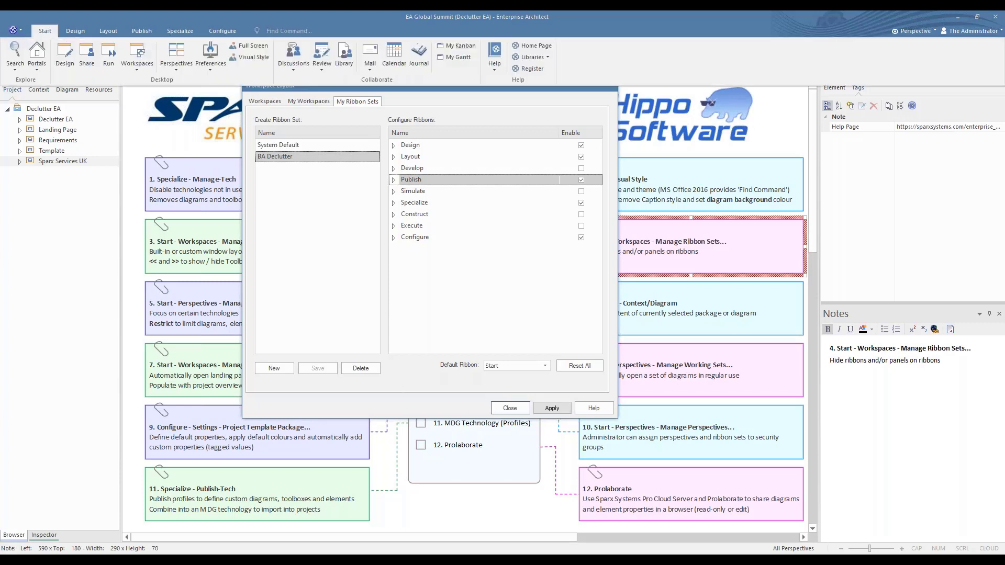
left_click(510, 408)
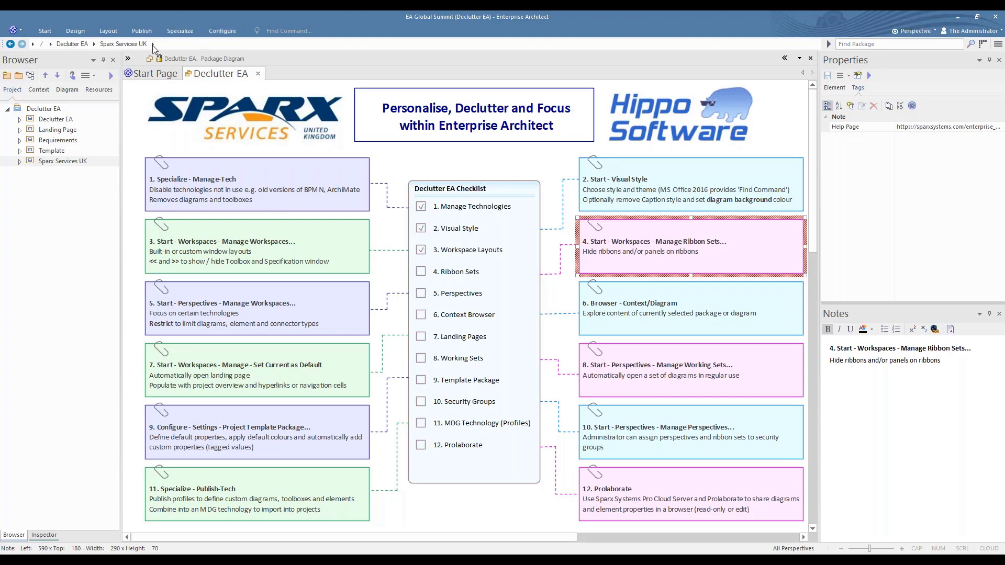
Show all ribbons, and tick 4. Ribbon Sets in the Declutter EA Checklist
left_click(46, 31)
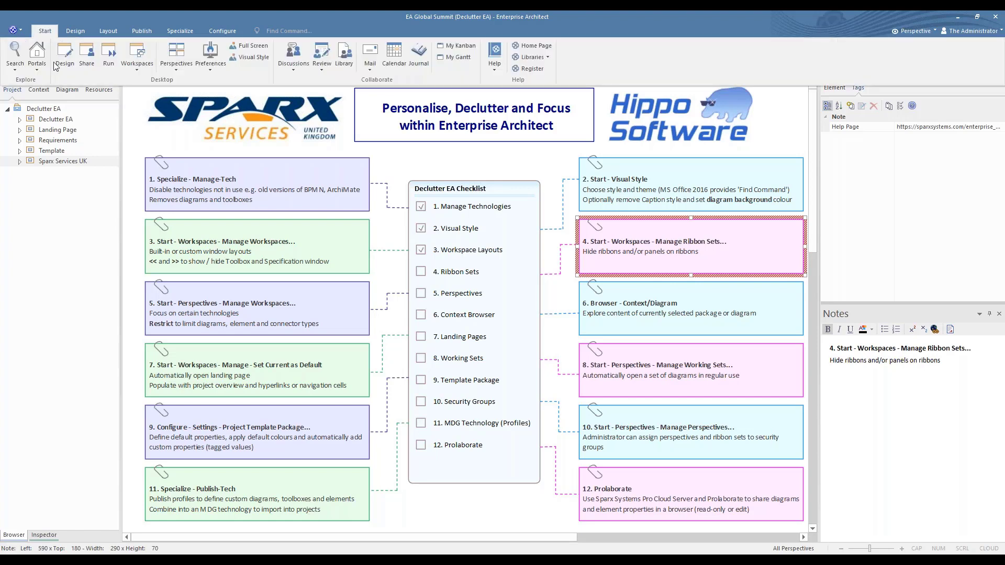
left_click(139, 70)
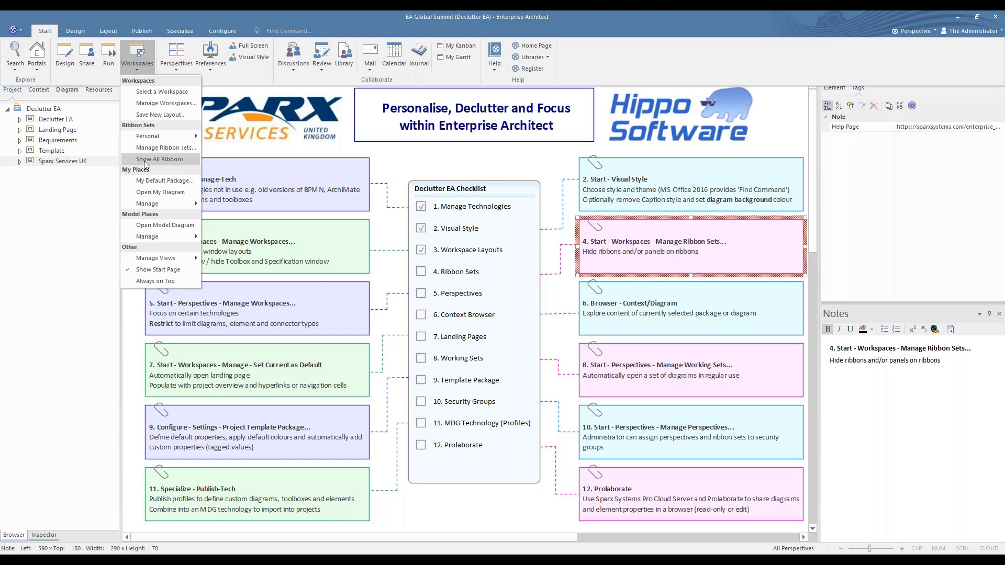
left_click(170, 158)
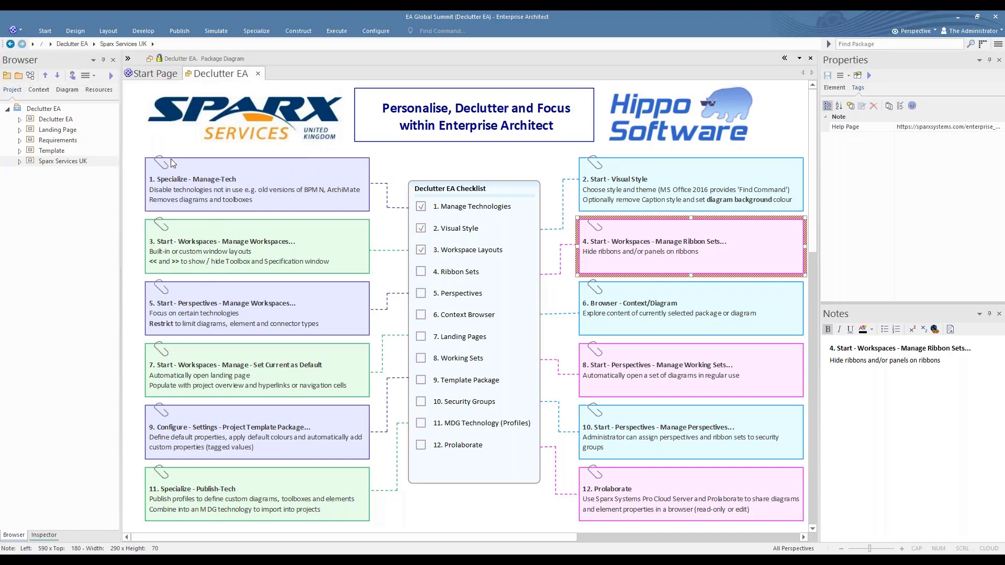
left_click(423, 274)
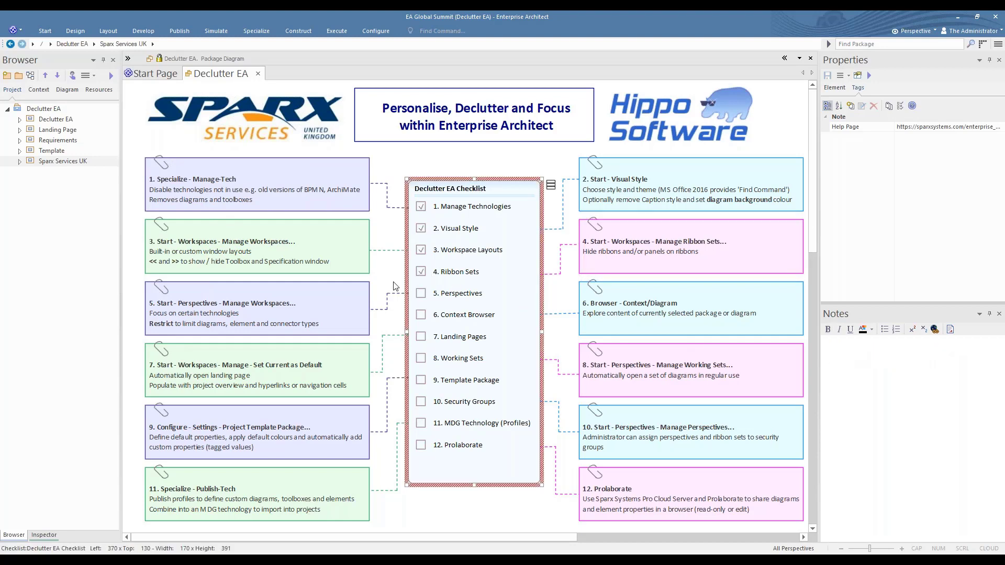
Select the note on perspectives and examine the list of available perspectives, including the Specialized group
left_click(345, 307)
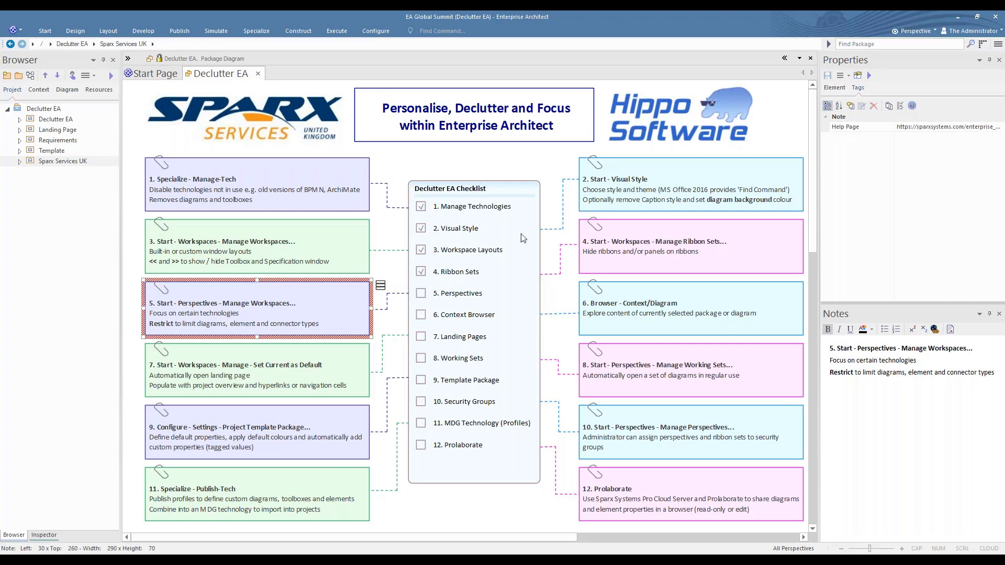
left_click(909, 30)
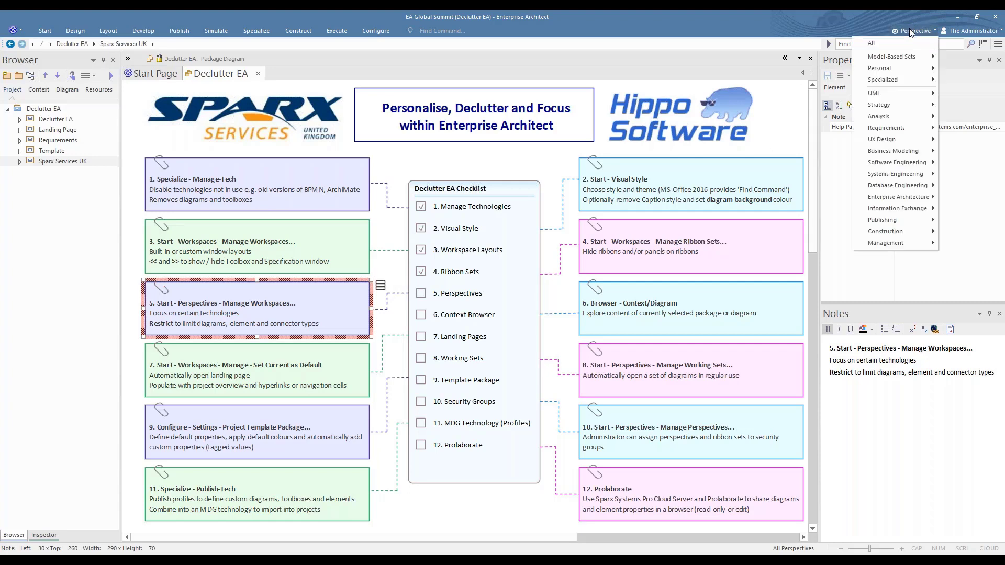
mouse_move(890, 93)
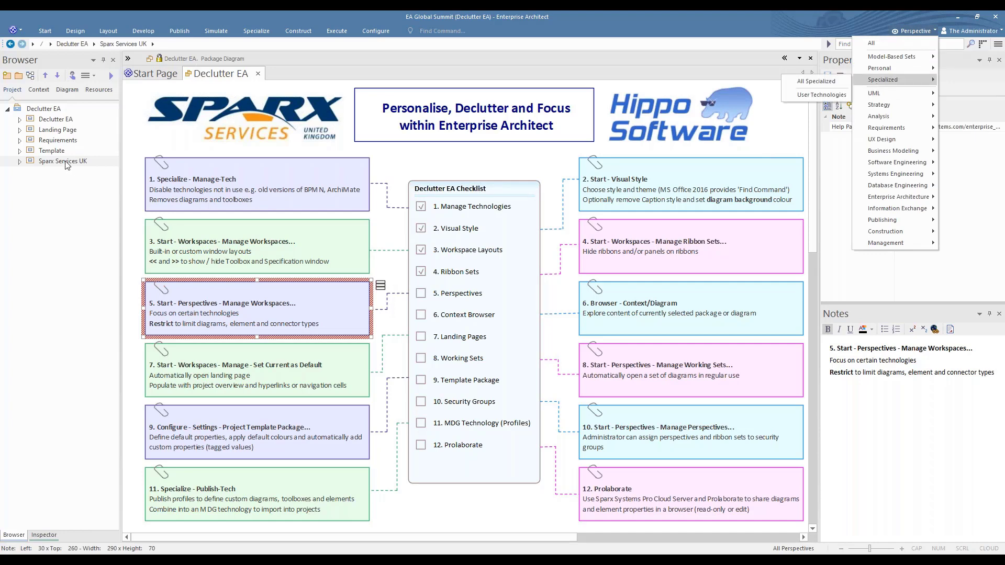
left_click(32, 77)
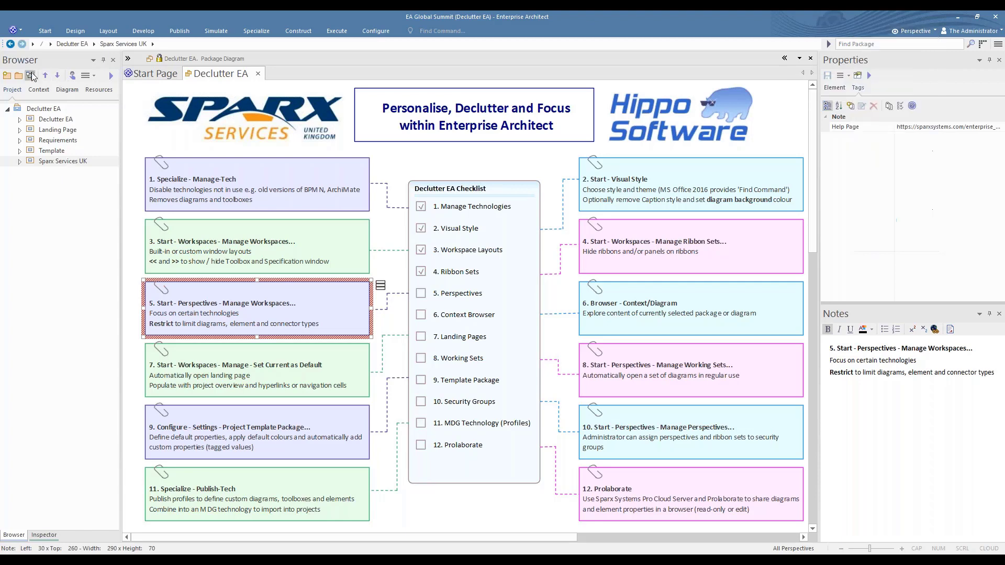
Start a new diagram in the Sparx Services UK package and examine the diagram types of UML Behavioral, BPMN 2.0, SysML 1.5 and ArchiMate 3.1
left_click(32, 77)
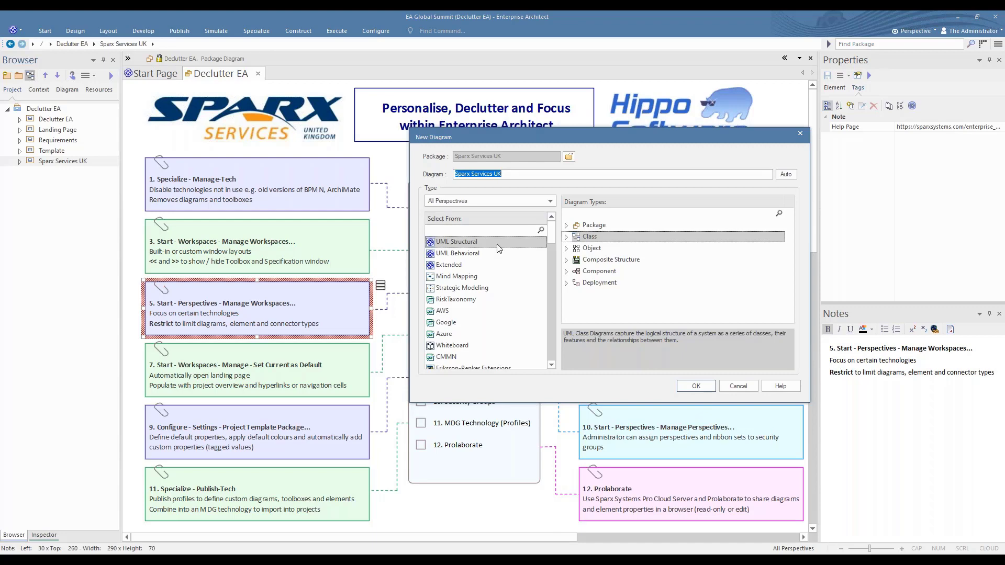
left_click(466, 254)
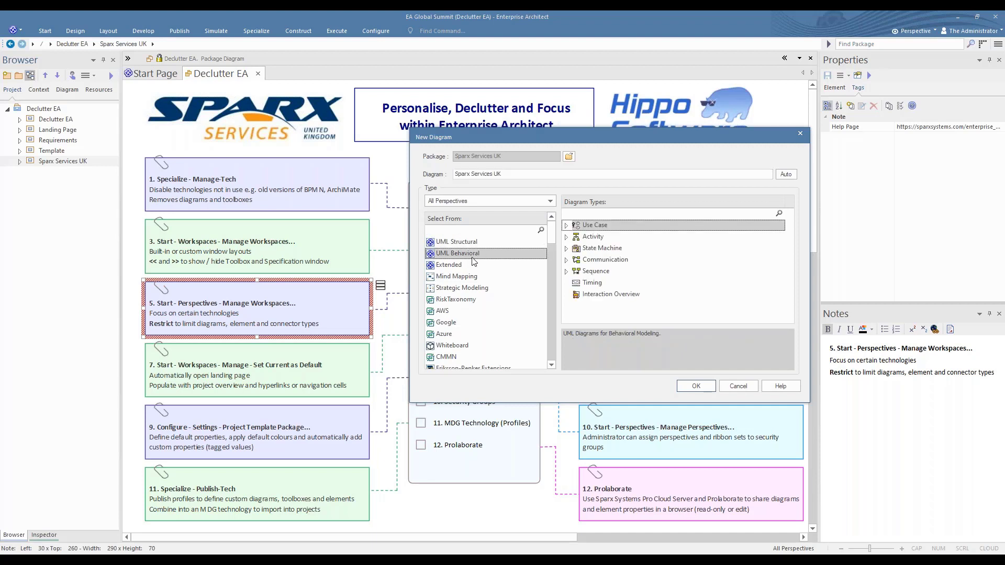
left_click(551, 365)
left_click(551, 365)
left_click(551, 365)
left_click(552, 366)
left_click(551, 365)
left_click(551, 365)
left_click(551, 366)
left_click(551, 367)
left_click(551, 366)
left_click(551, 366)
left_click(551, 366)
left_click(552, 366)
left_click(552, 366)
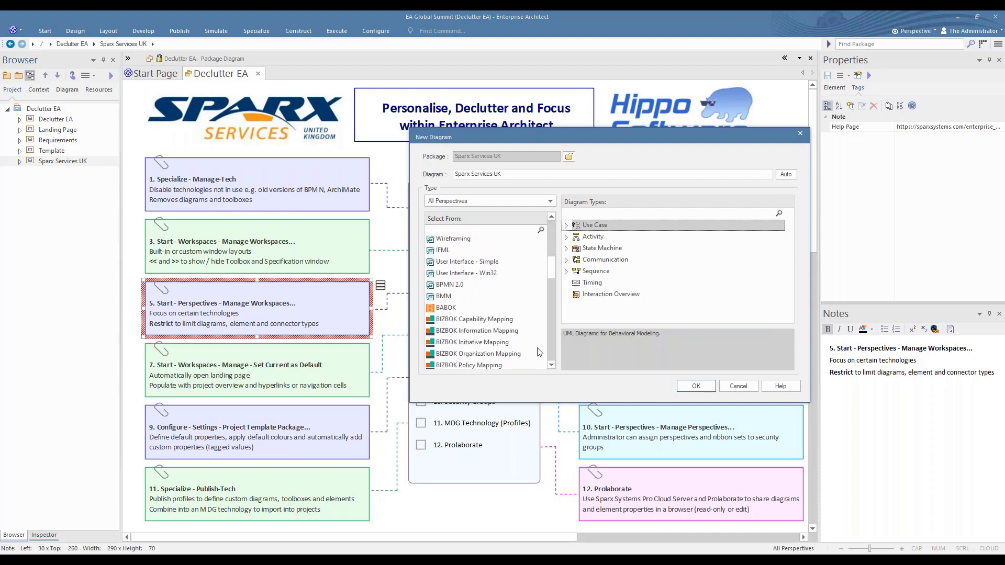
left_click(442, 286)
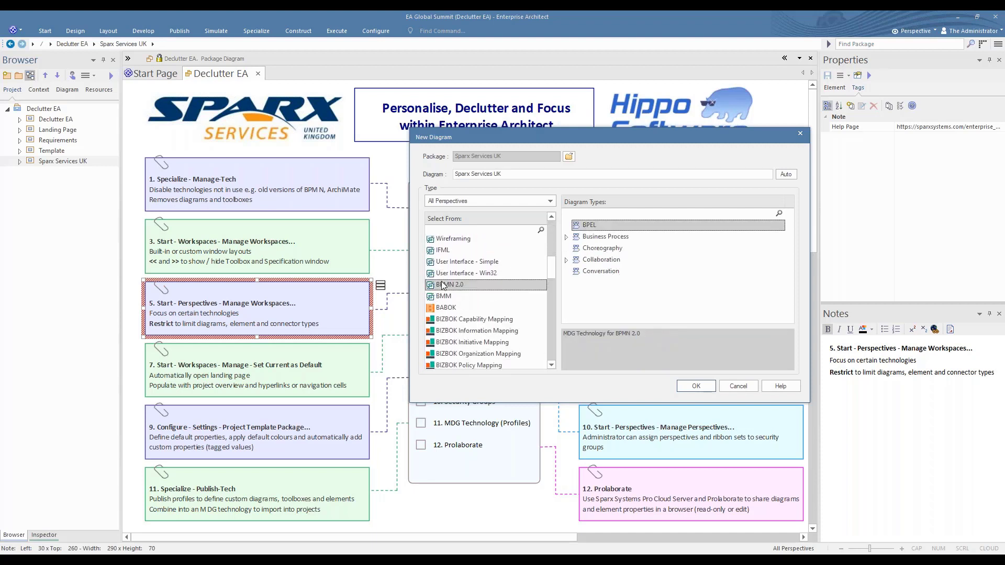
left_click(552, 366)
left_click(552, 365)
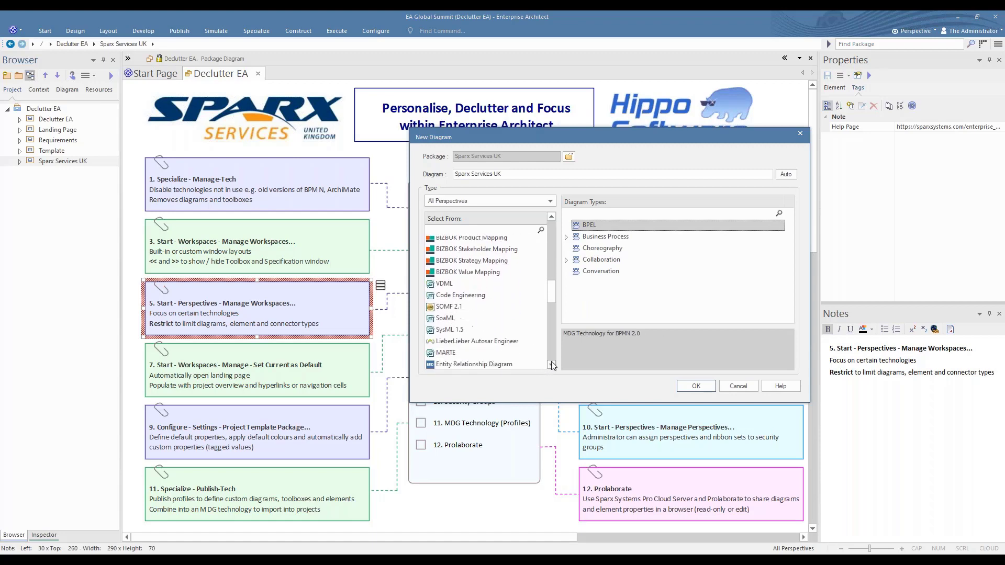
left_click(442, 300)
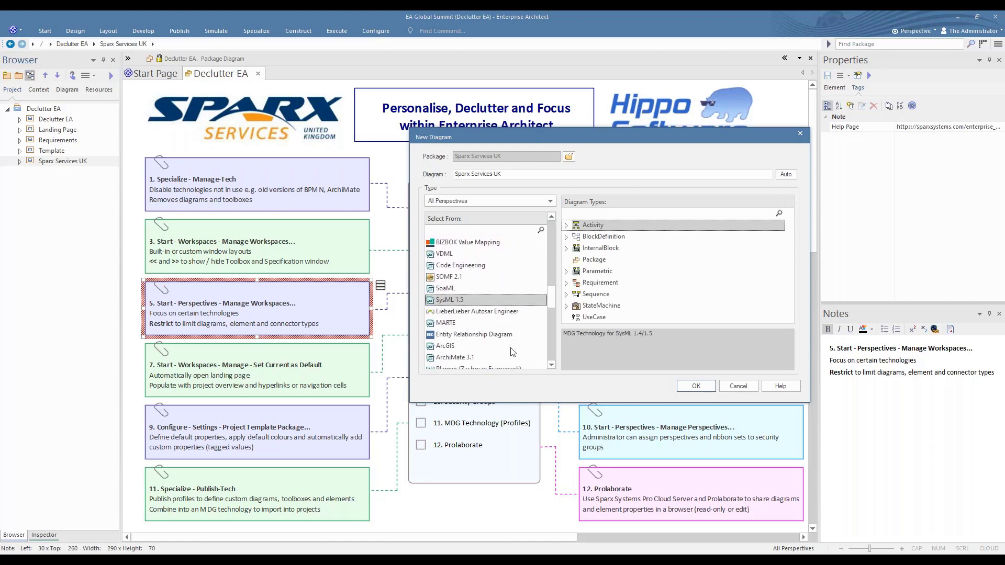
left_click(552, 365)
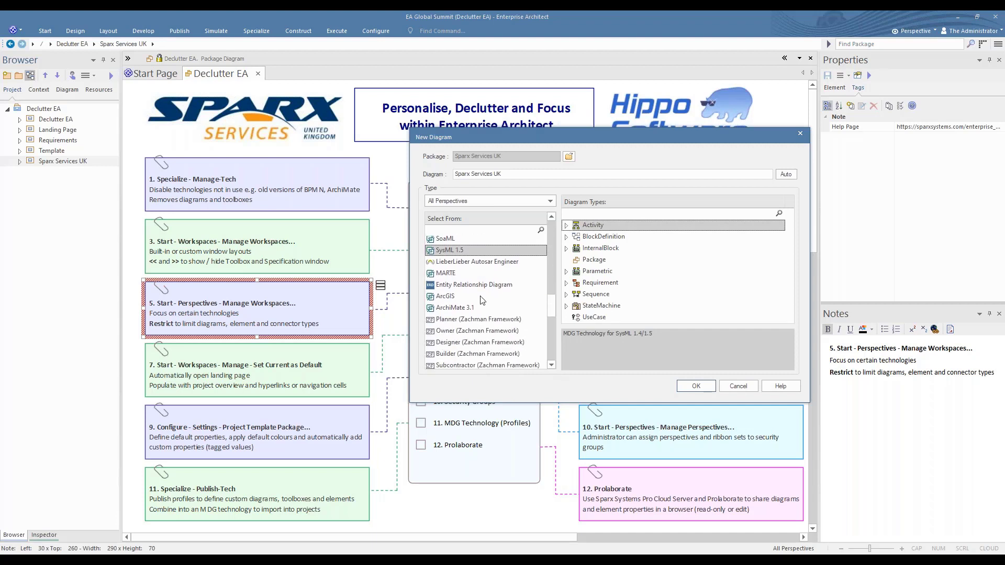
left_click(442, 308)
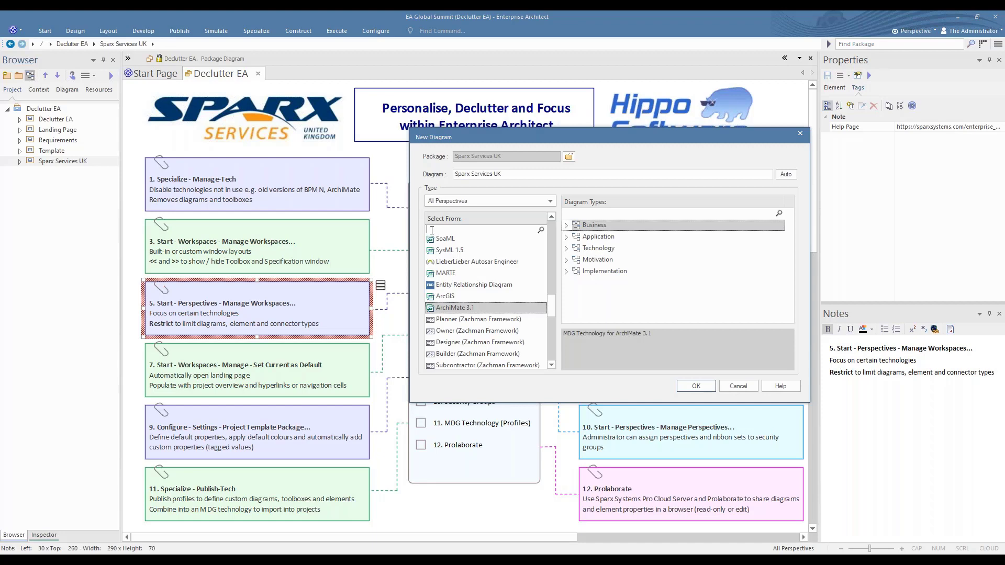
Filter the new diagram's technology list by Arch, and clear the filter
type("Arch")
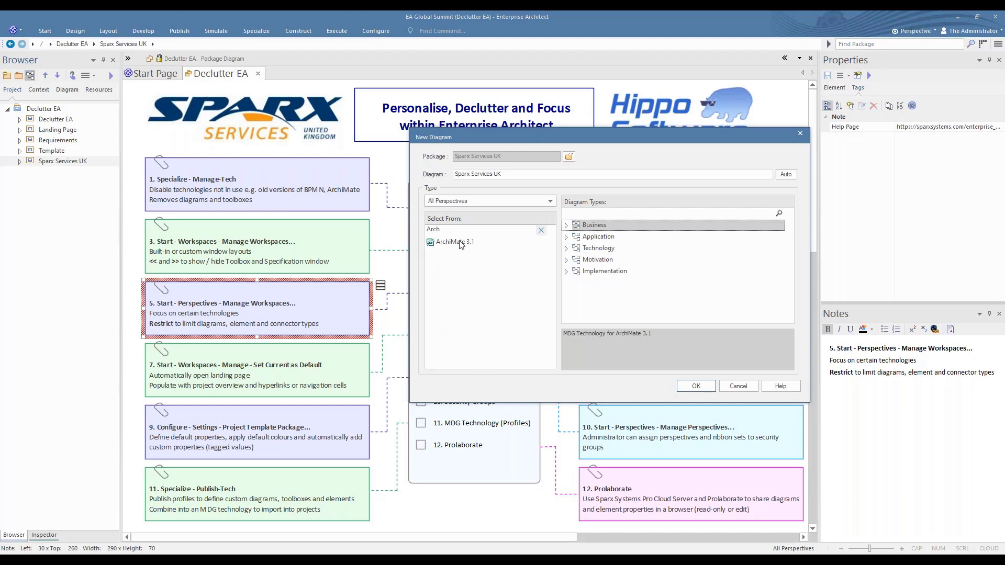
left_click(541, 232)
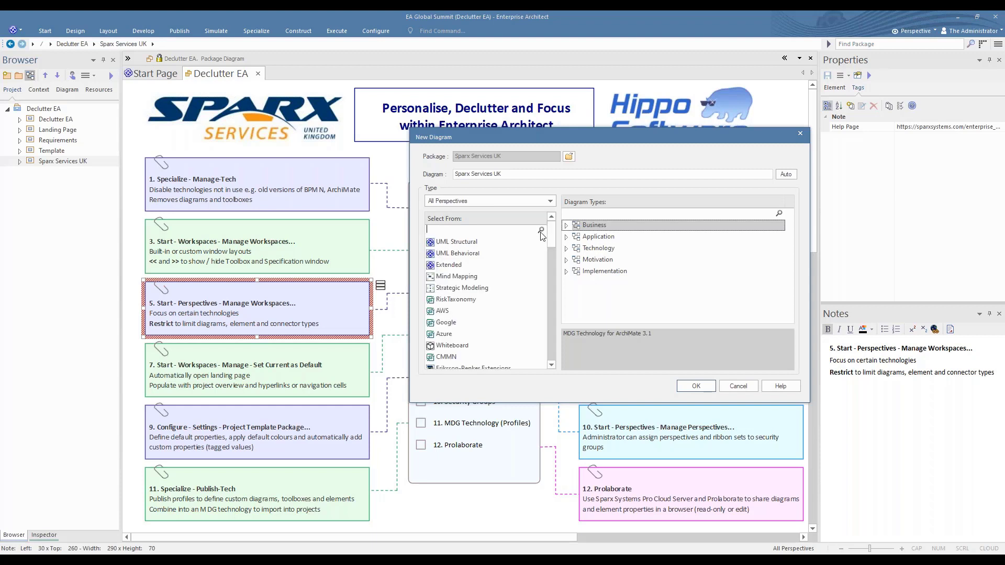
Set the new diagram's perspective to ArchiMate from the Enterprise Architecture group, select ArchiMate 3.1, and cancel the new diagram
left_click(552, 202)
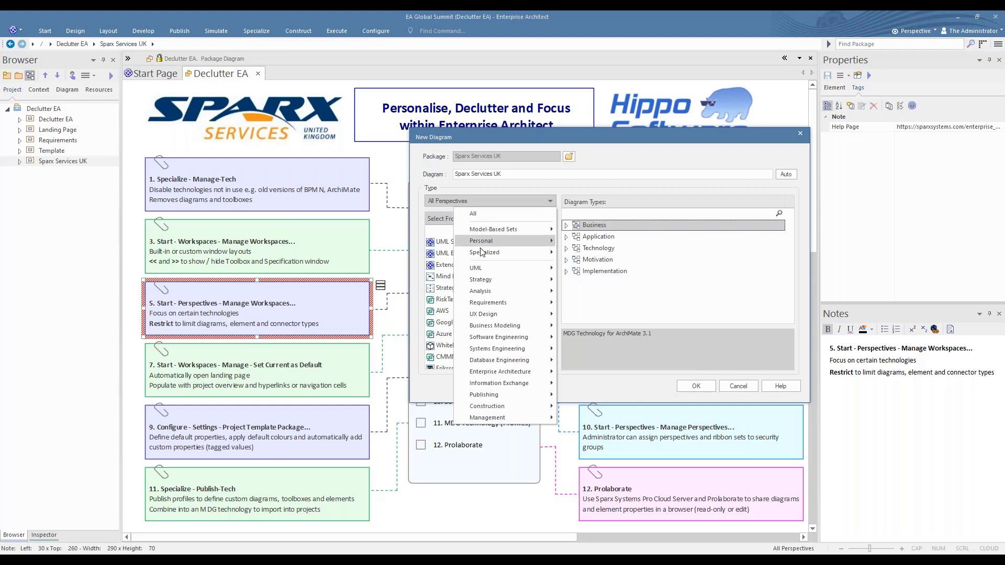
mouse_move(502, 375)
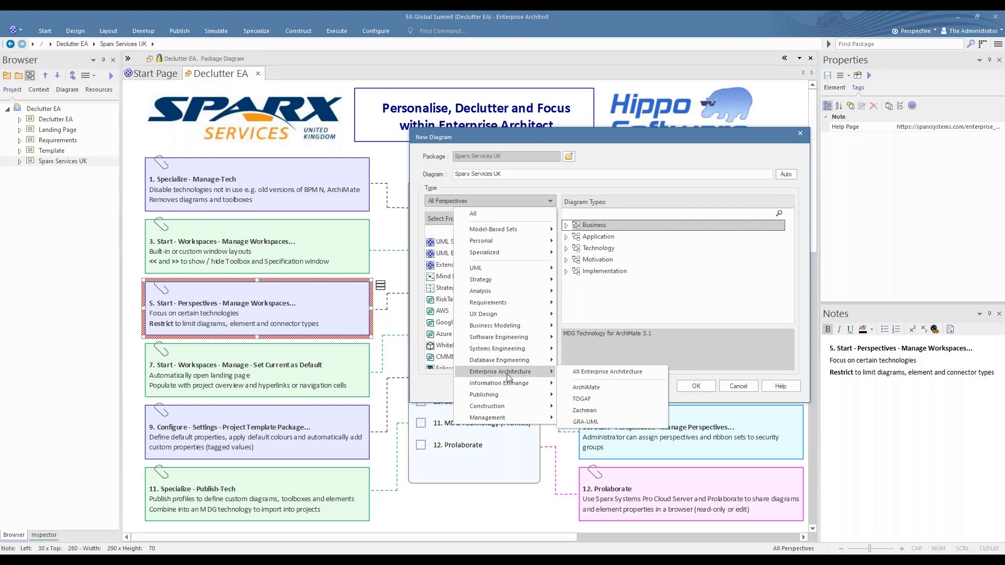
left_click(587, 388)
left_click(442, 244)
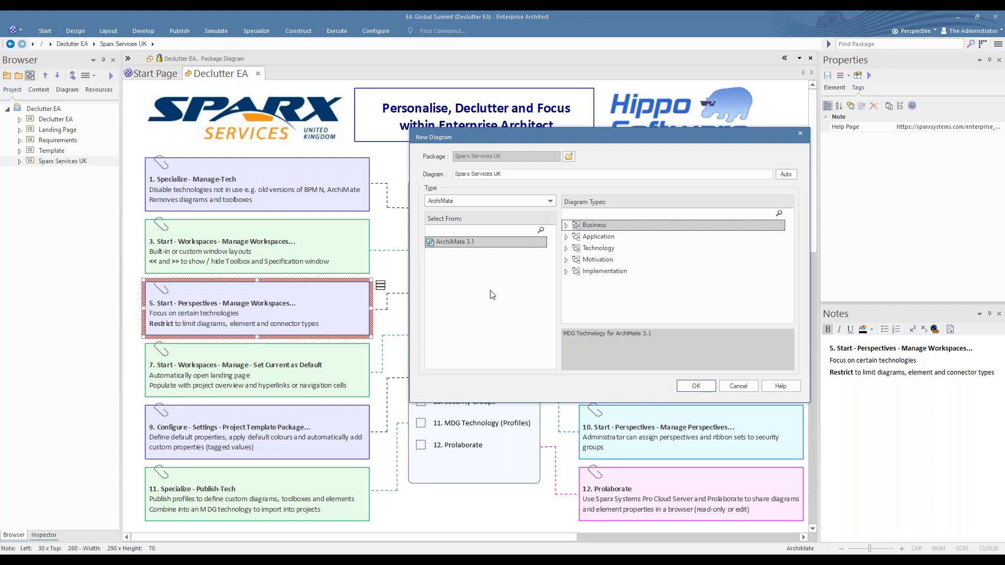
left_click(739, 386)
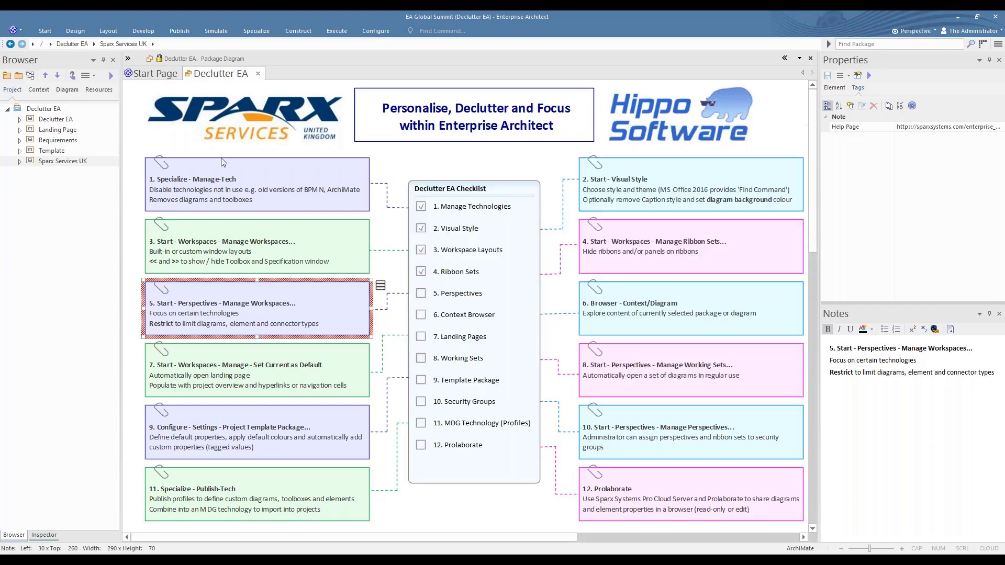
View the ArchiMate Product Viewpoint and Application Usage Viewpoint patterns in the Model Wizard
left_click(7, 79)
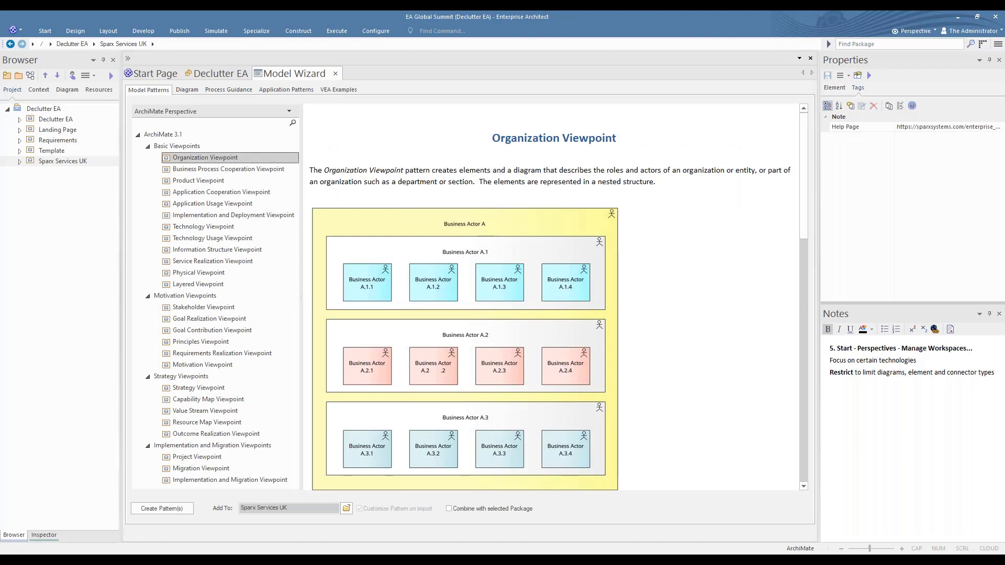
left_click(191, 182)
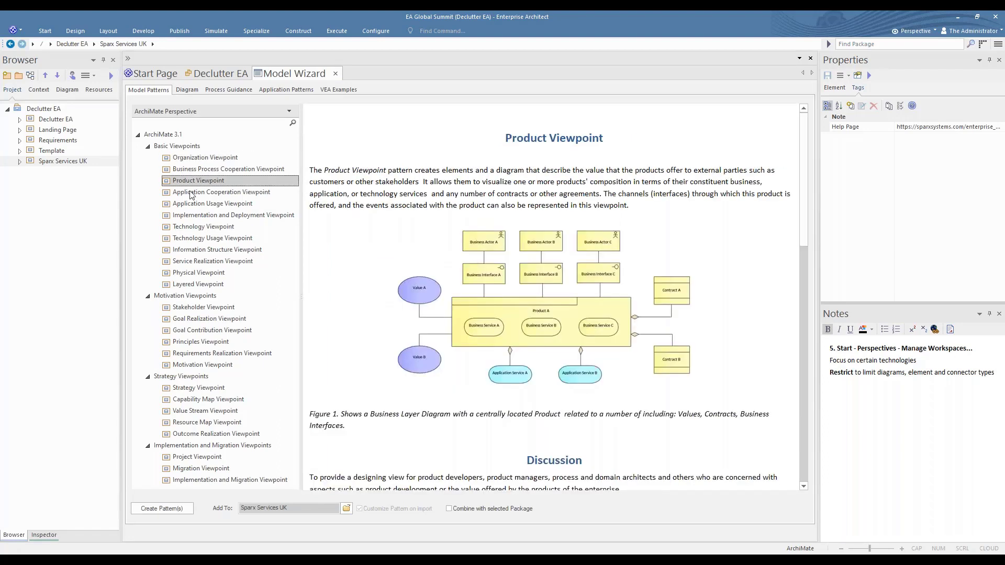
left_click(191, 204)
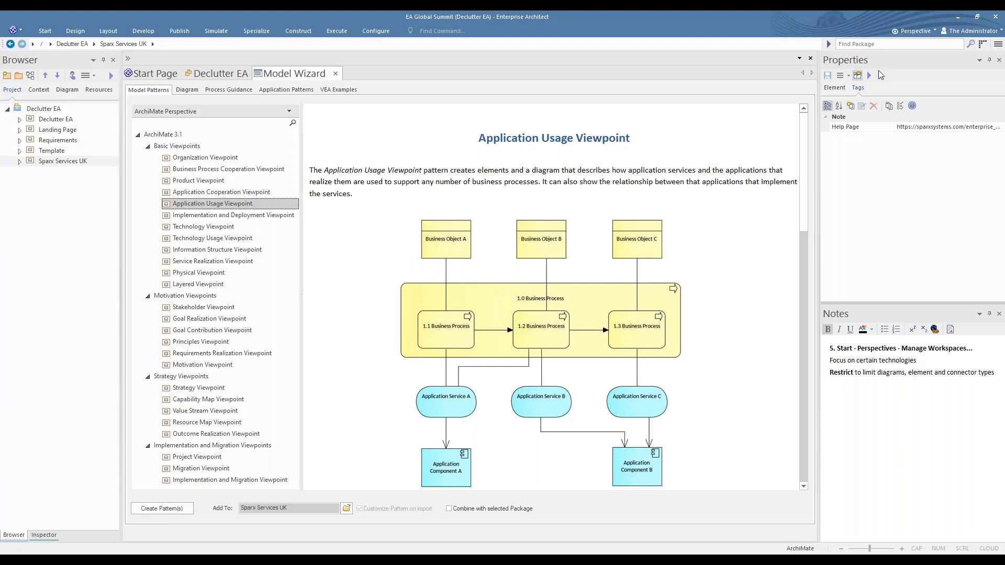
Switch to all perspectives, view the Starter Package, Starter Class and Starter Composite Structure Diagram patterns, and close the Model Wizard
left_click(913, 31)
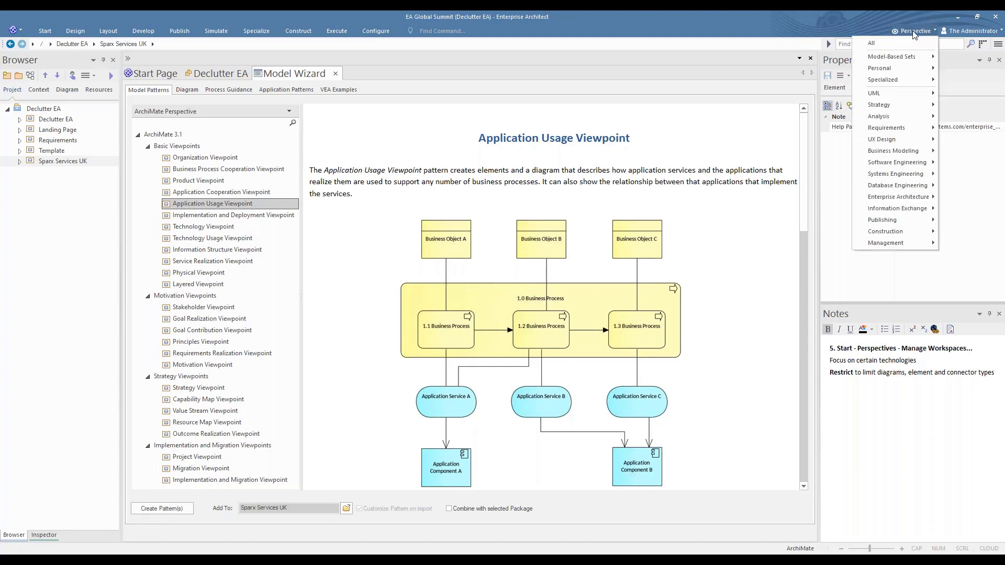
left_click(873, 45)
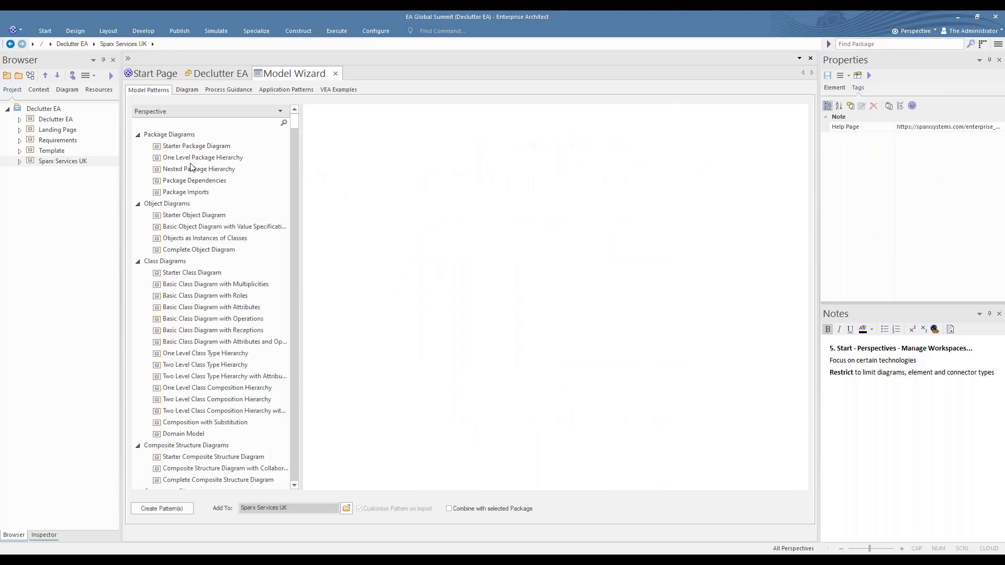
left_click(184, 148)
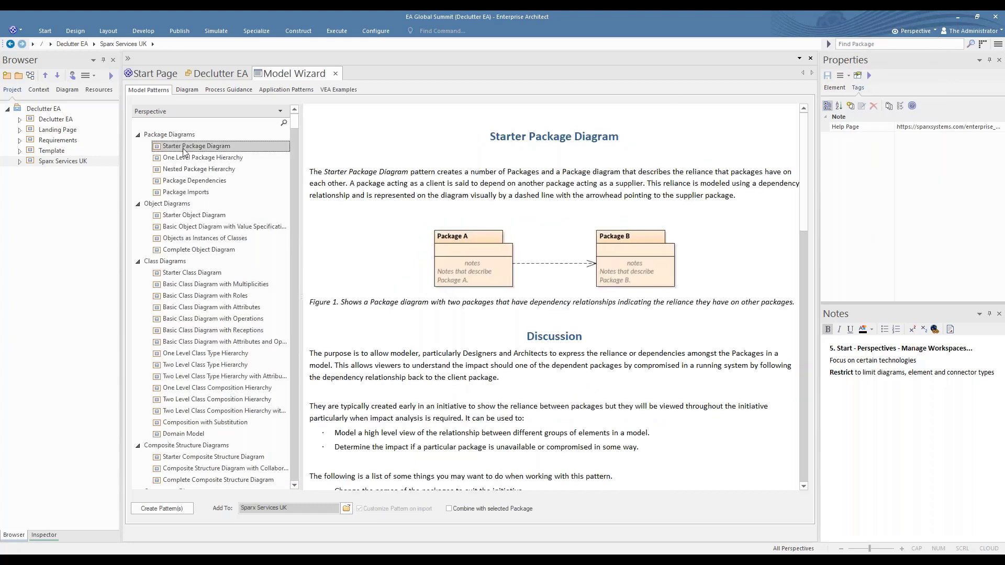
left_click(186, 274)
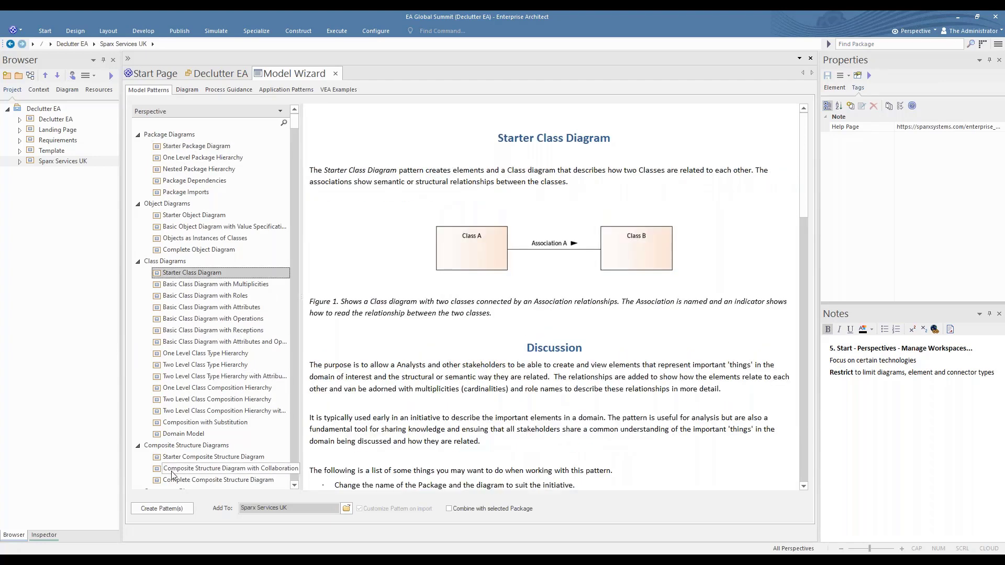
left_click(187, 457)
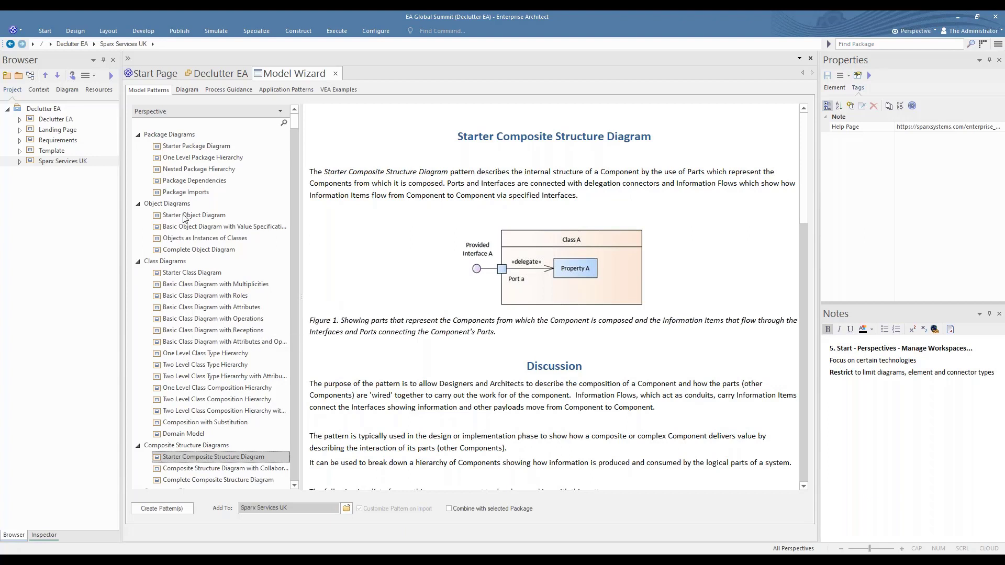
left_click(335, 74)
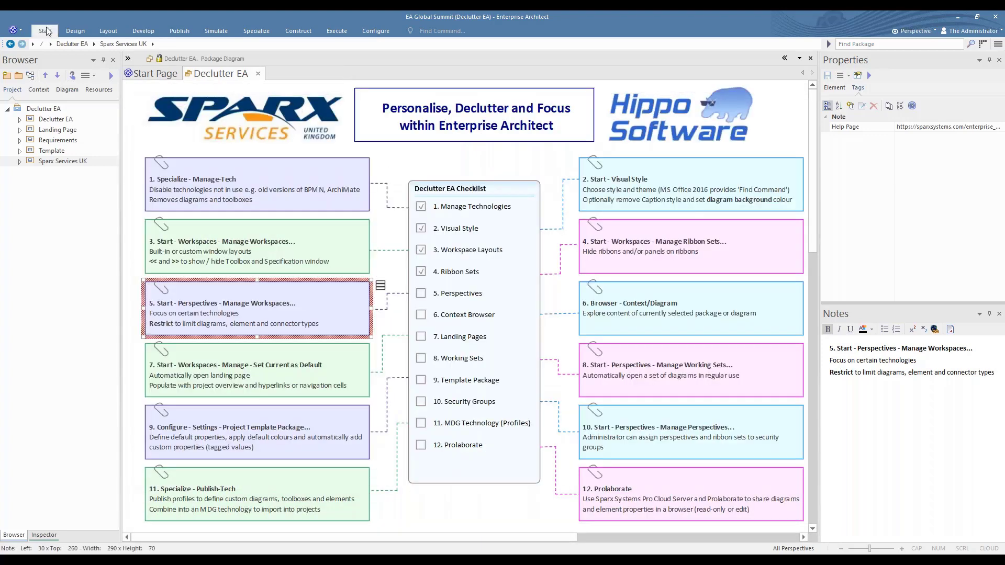
Open the perspective sets management and select the Hippo Technologies personal set
left_click(47, 32)
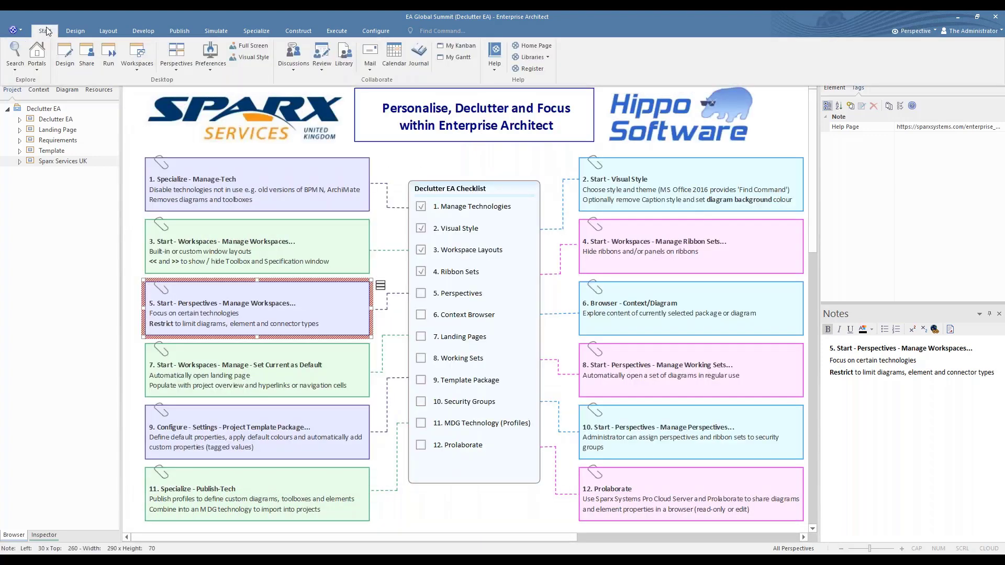
left_click(179, 51)
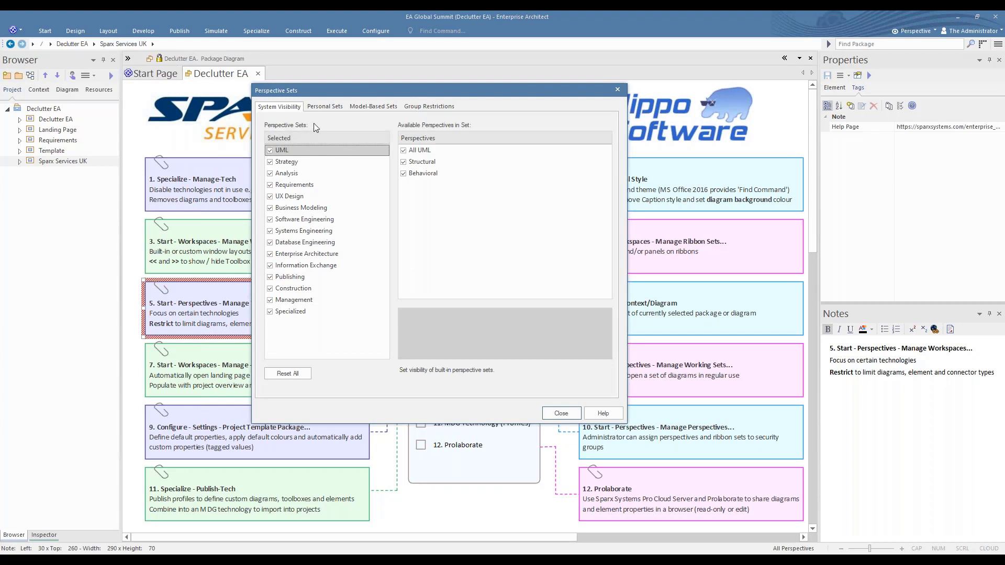
left_click(326, 106)
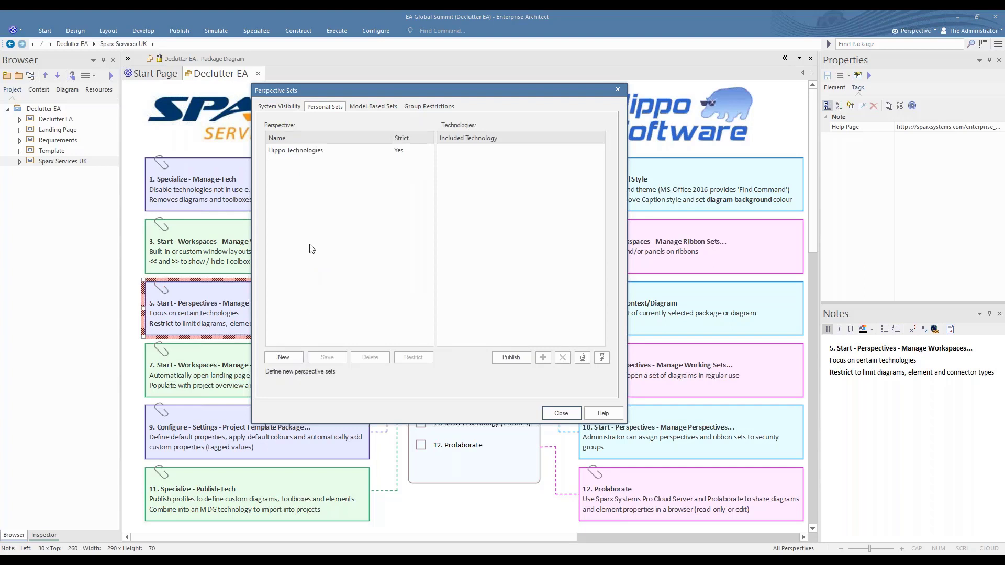
left_click(296, 153)
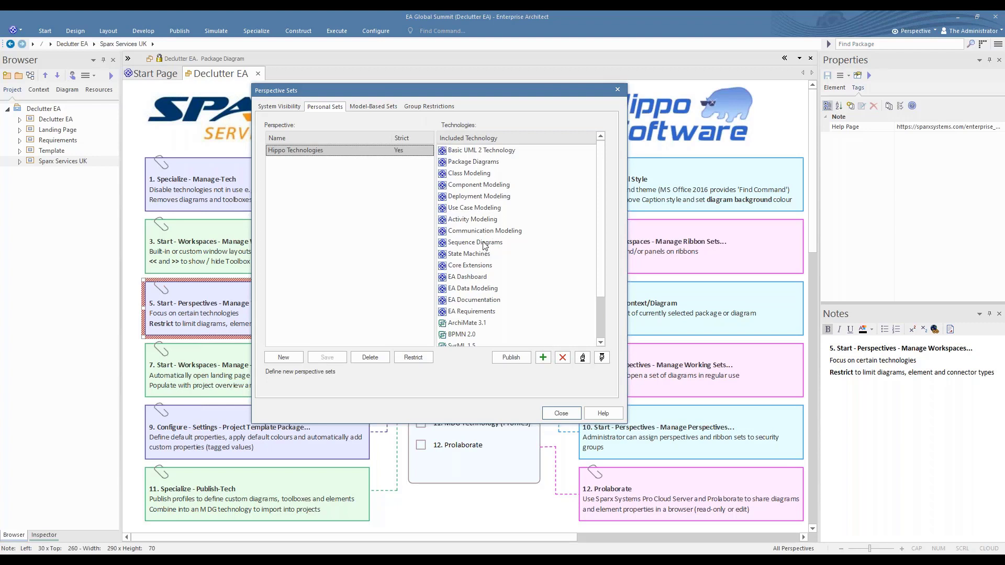
Examine the technologies included in Hippo Technologies, from the UML modeling types and EA extensions down to Wireframing
left_click(473, 153)
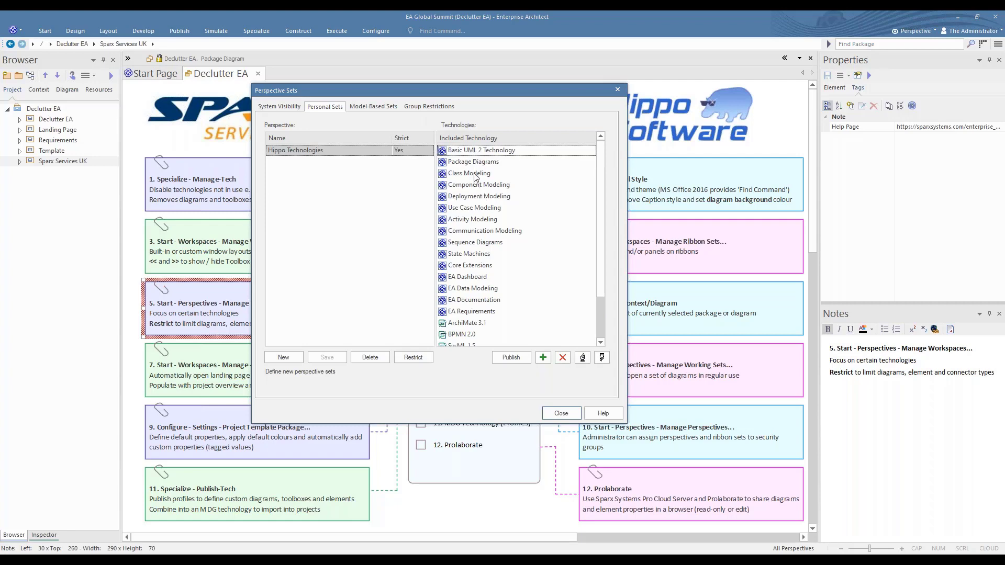
left_click(475, 174)
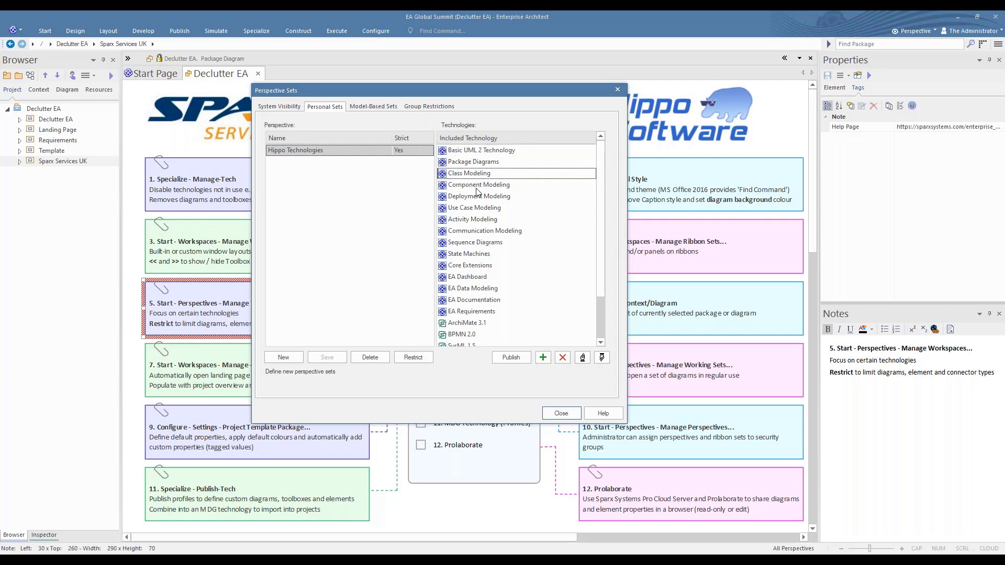
left_click(476, 209)
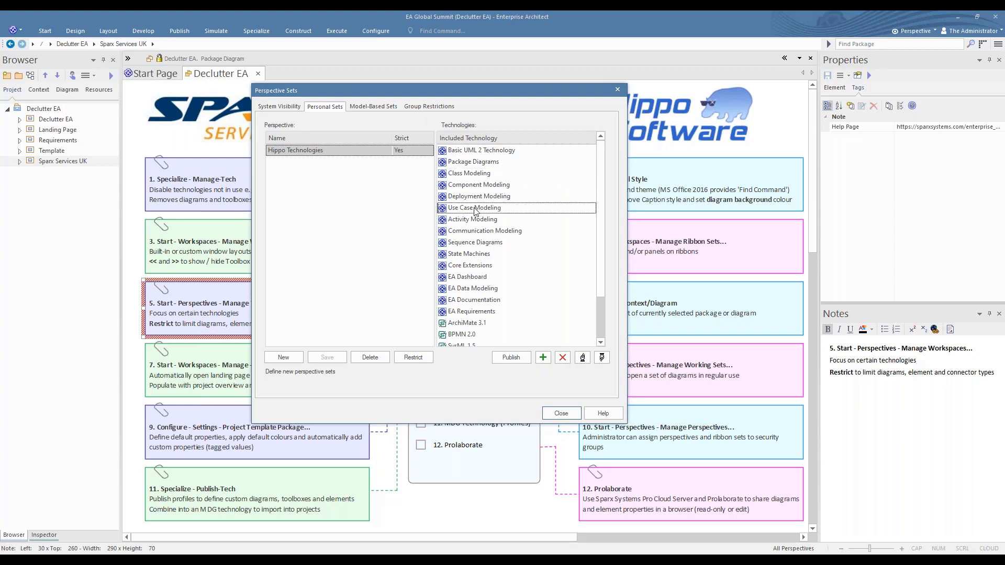
left_click(466, 267)
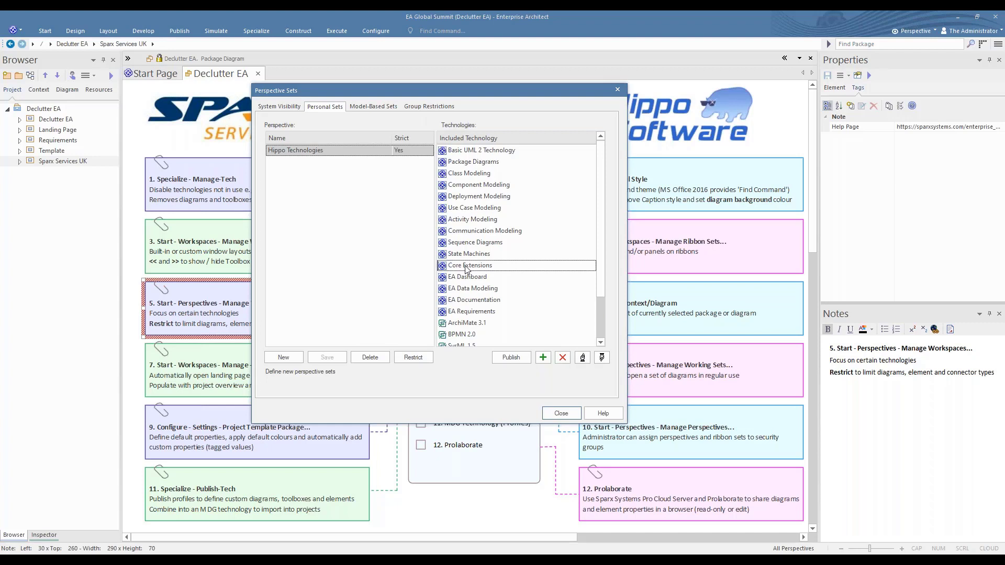
left_click(478, 291)
left_click(476, 312)
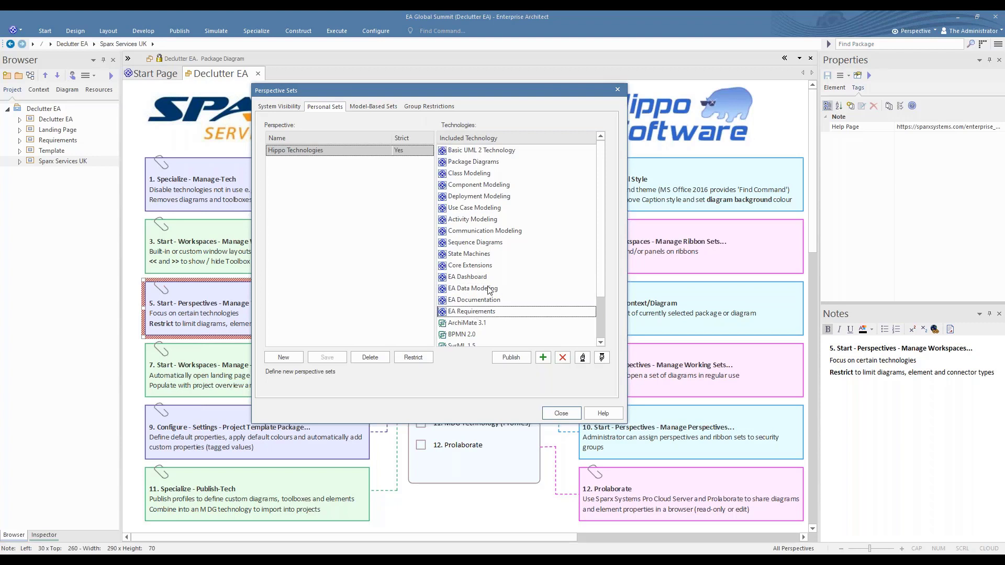
scroll(489, 289, "down", 2)
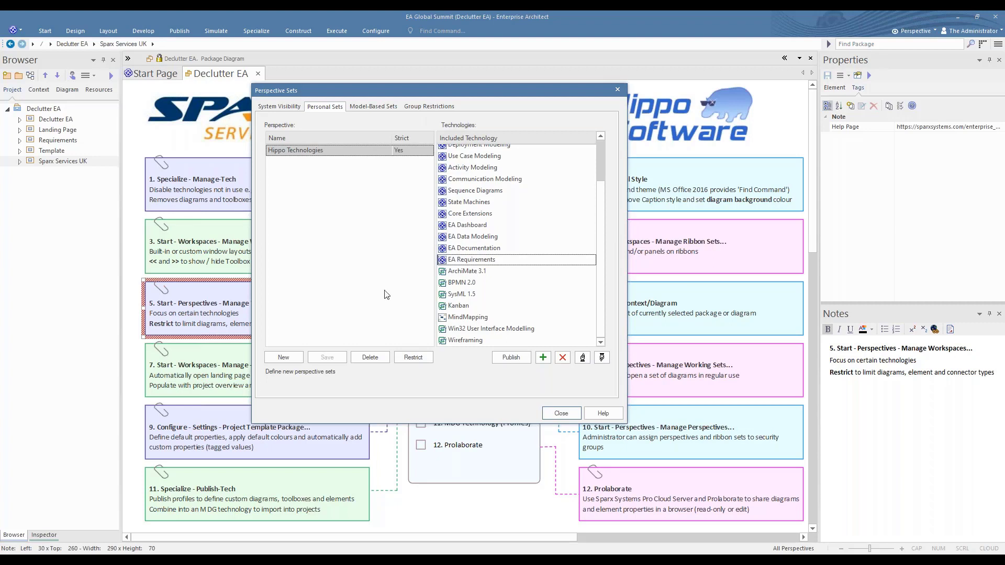
Examine which BPMN 2.0 diagrams the restrictions of Hippo Technologies enable, and cancel without changing them
left_click(413, 358)
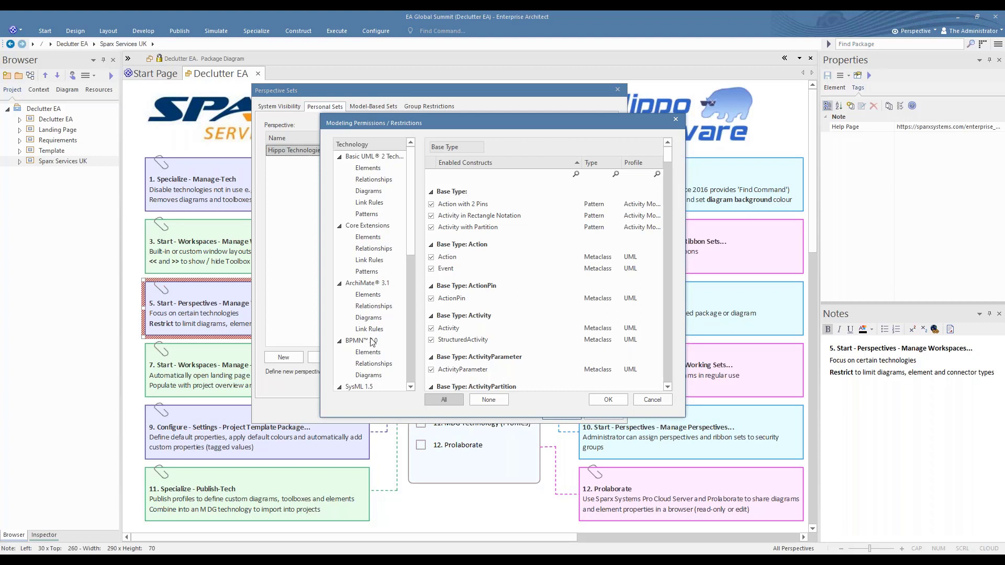
left_click(376, 376)
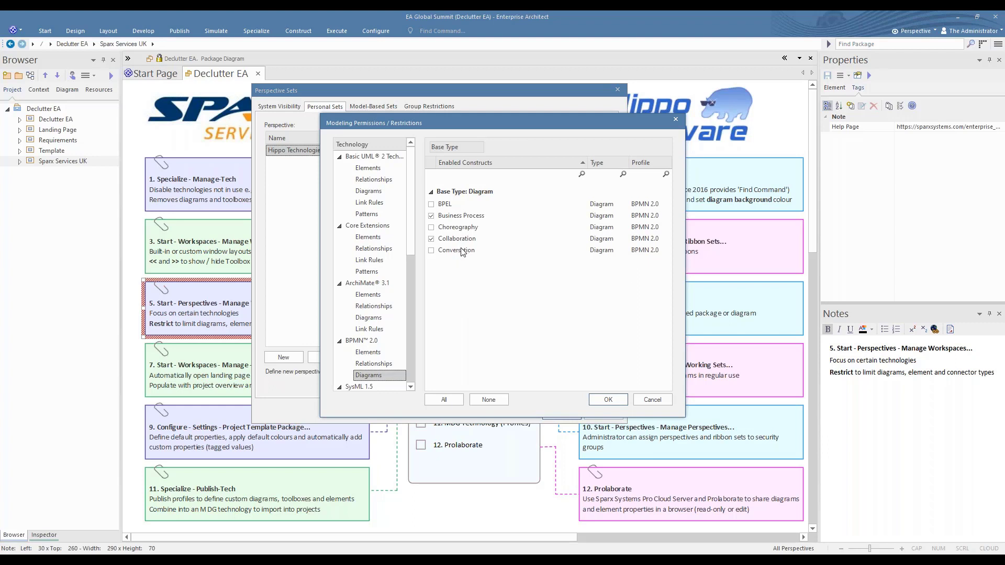
left_click(652, 400)
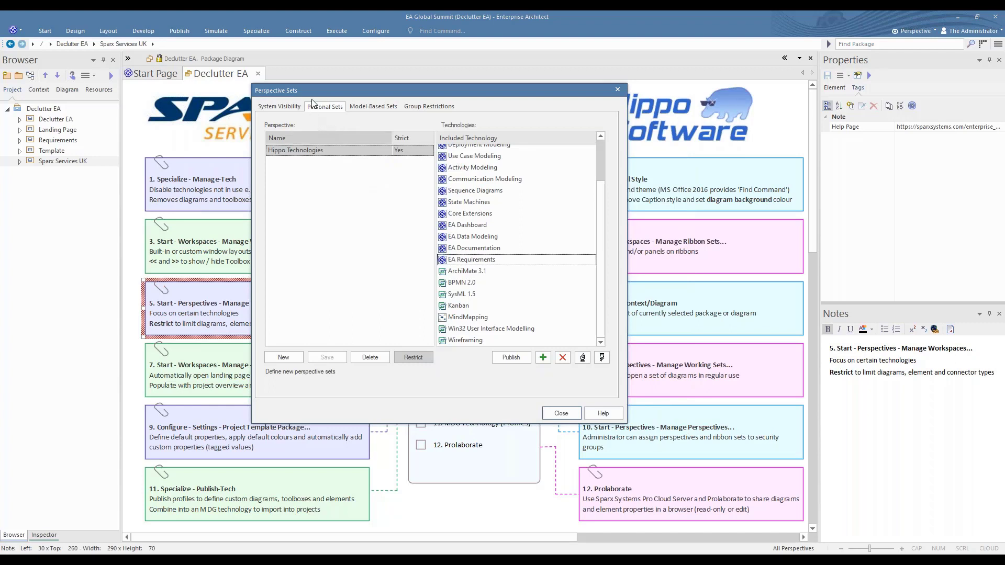
Copy the Hippo Technologies personal set to the model, select it among the model-based sets, and close the perspective sets
right_click(307, 152)
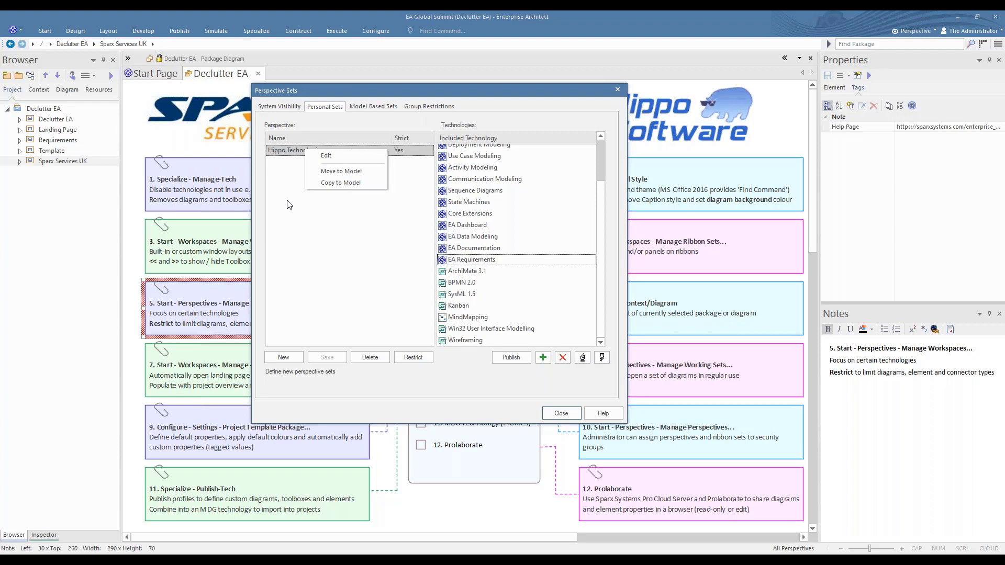
left_click(340, 182)
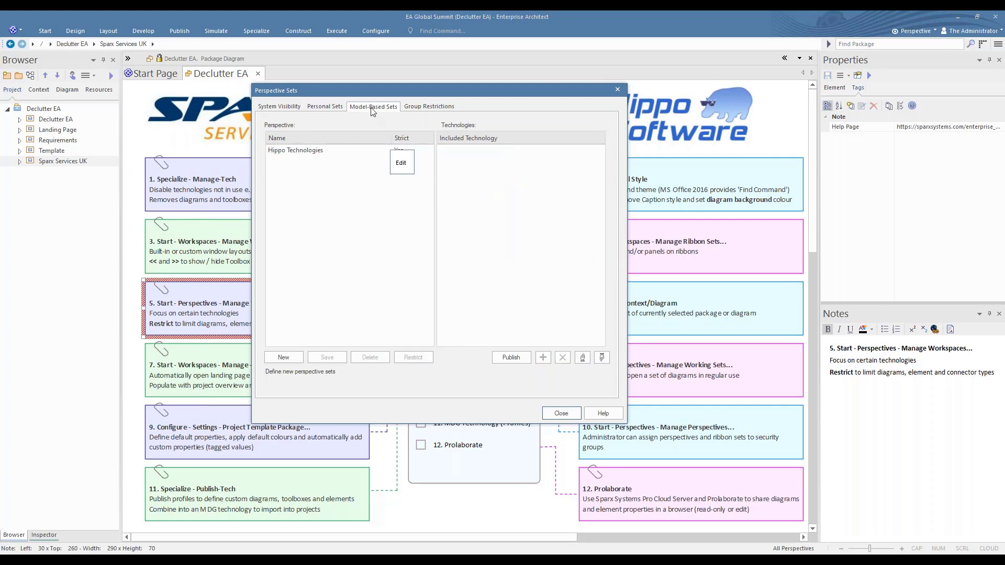
left_click(299, 151)
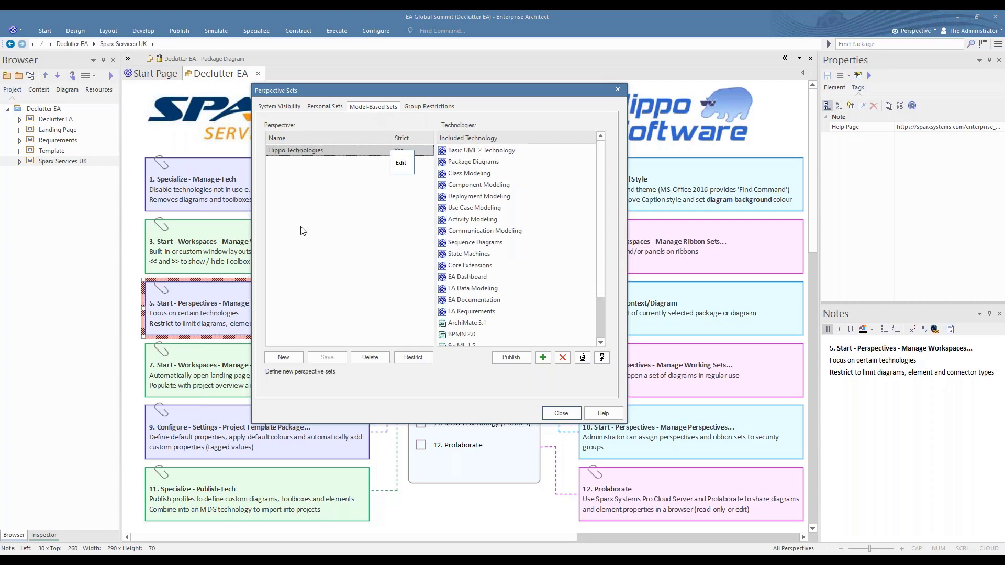
left_click(563, 412)
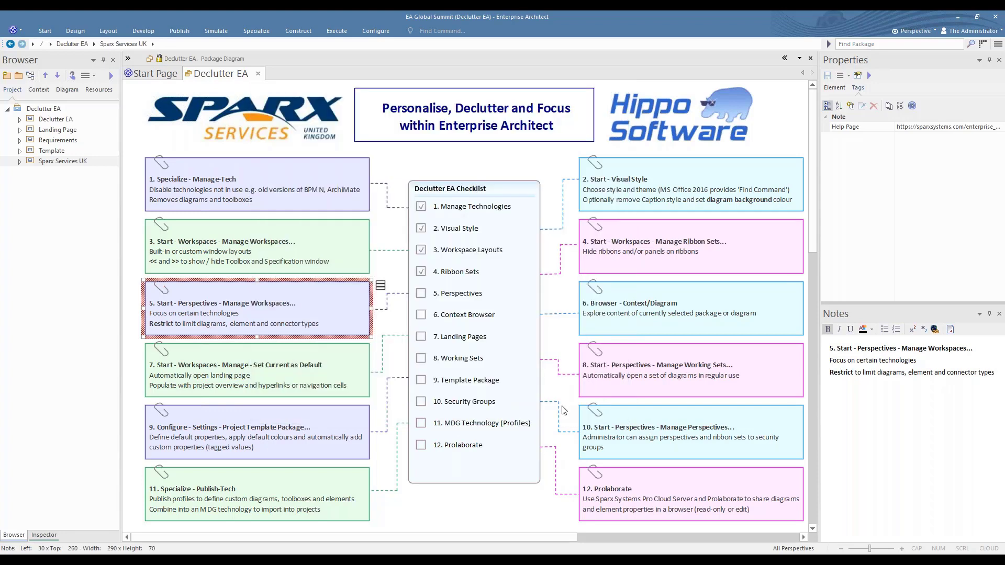
Start a new diagram in the Sparx Services UK package and switch its perspective to the personal set Hippo Technologies
left_click(30, 78)
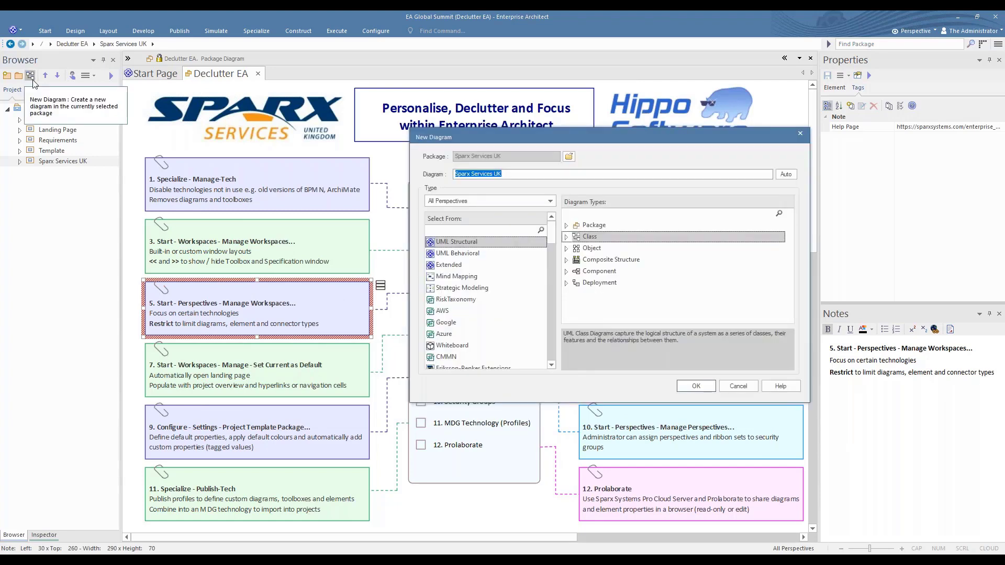
left_click(552, 202)
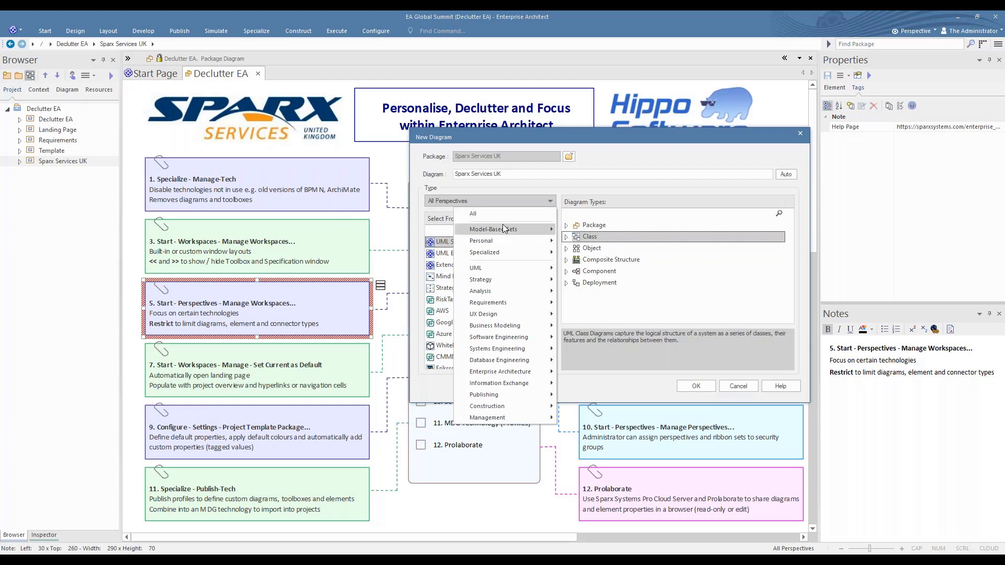
mouse_move(478, 244)
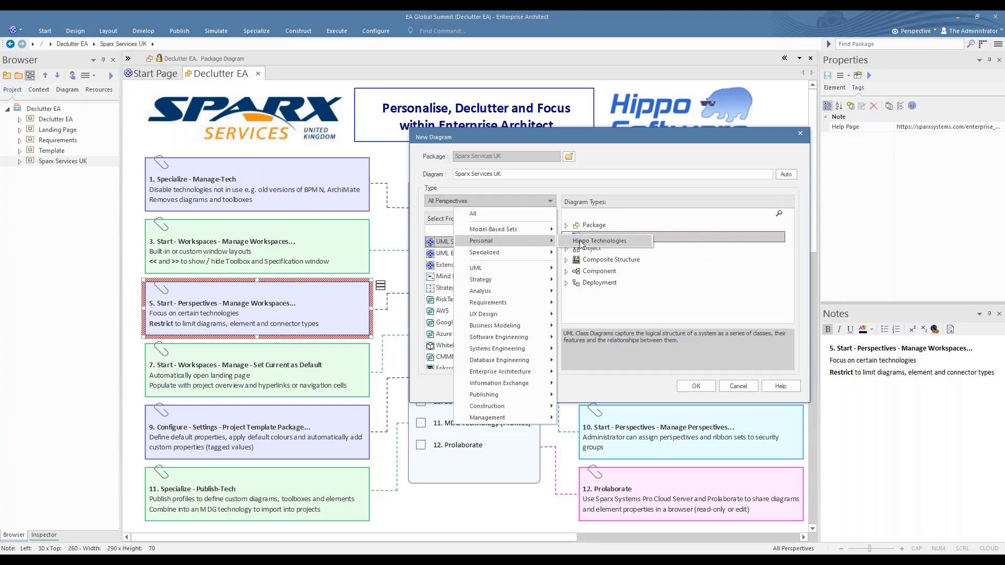
left_click(614, 244)
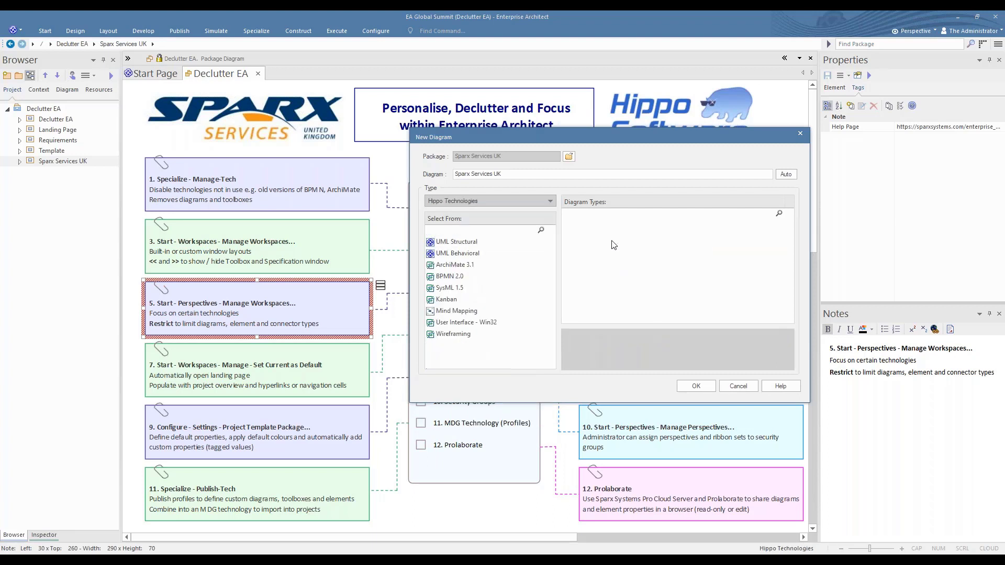
Examine the diagram types offered for UML Structural, UML Behavioral, ArchiMate 3.1, BPMN 2.0 and SysML 1.5, and cancel the new diagram
left_click(457, 244)
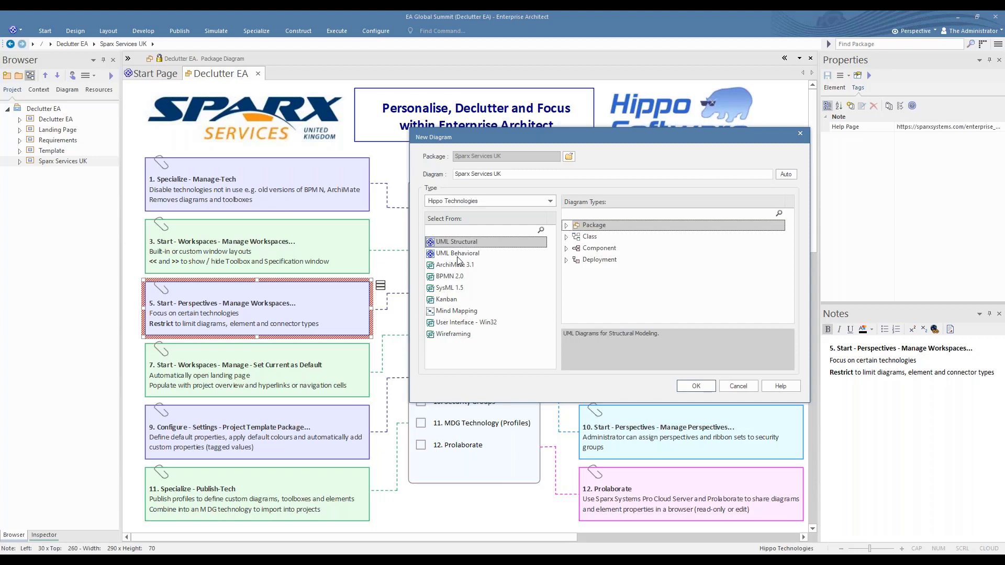
left_click(460, 255)
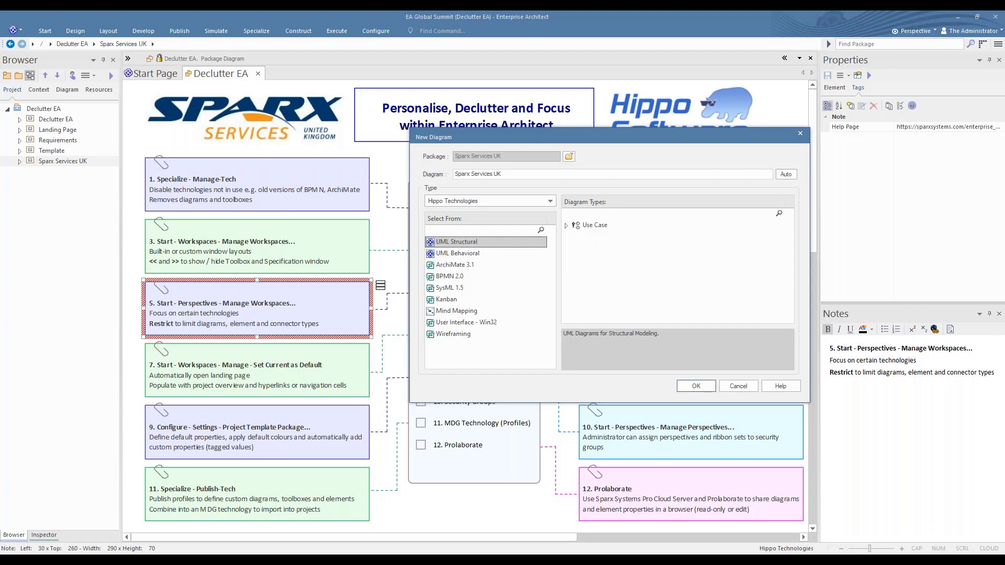
left_click(459, 266)
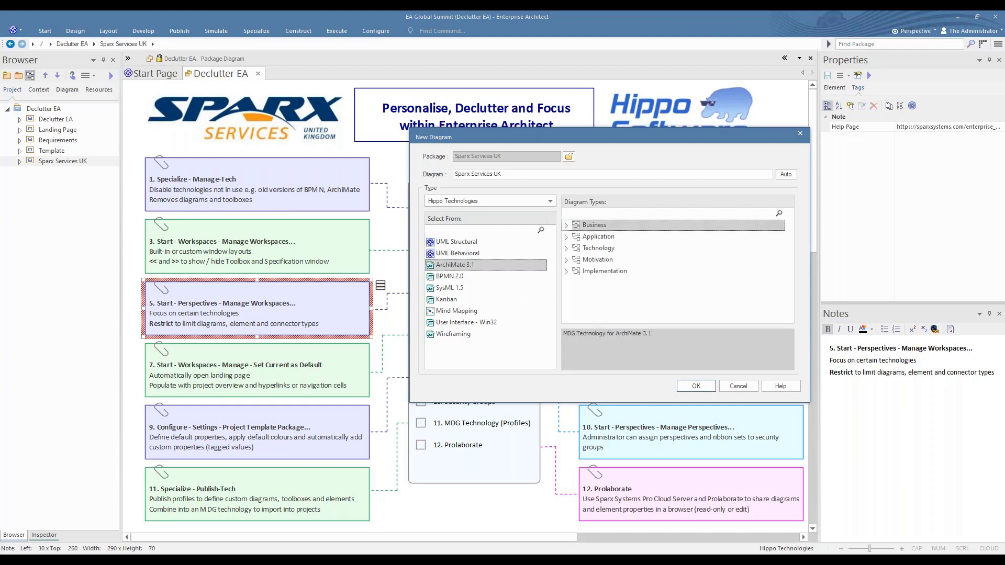
left_click(457, 278)
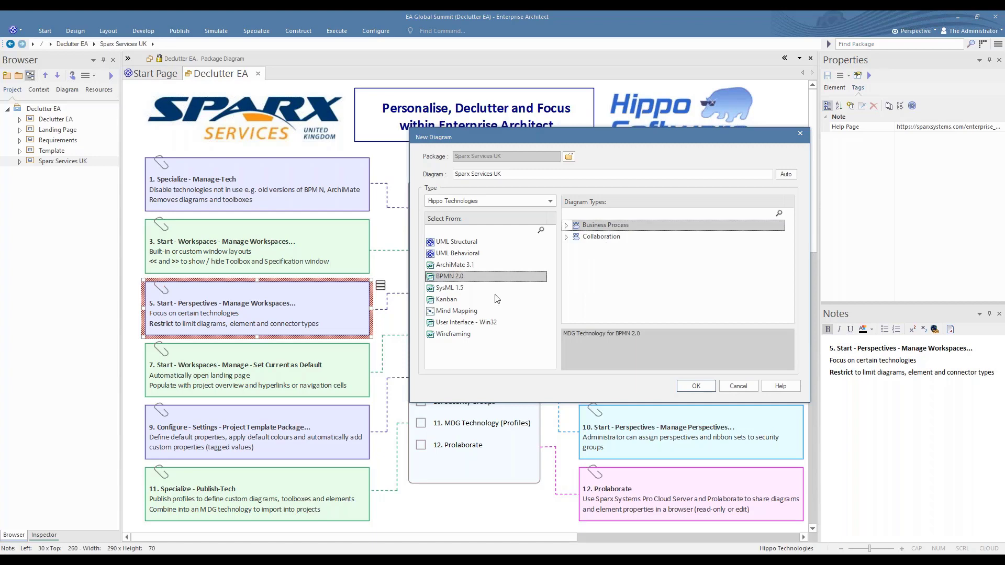
left_click(455, 289)
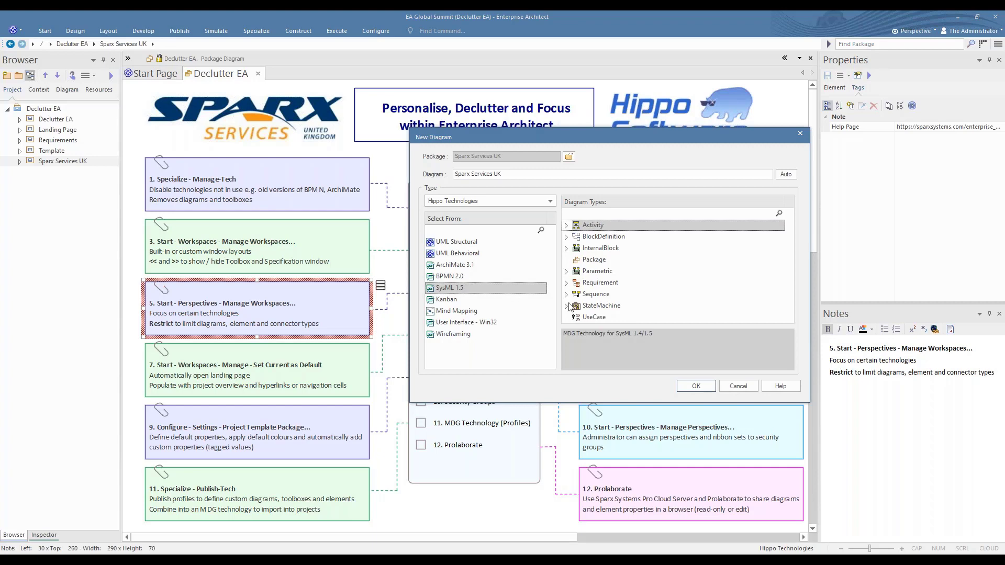
left_click(744, 388)
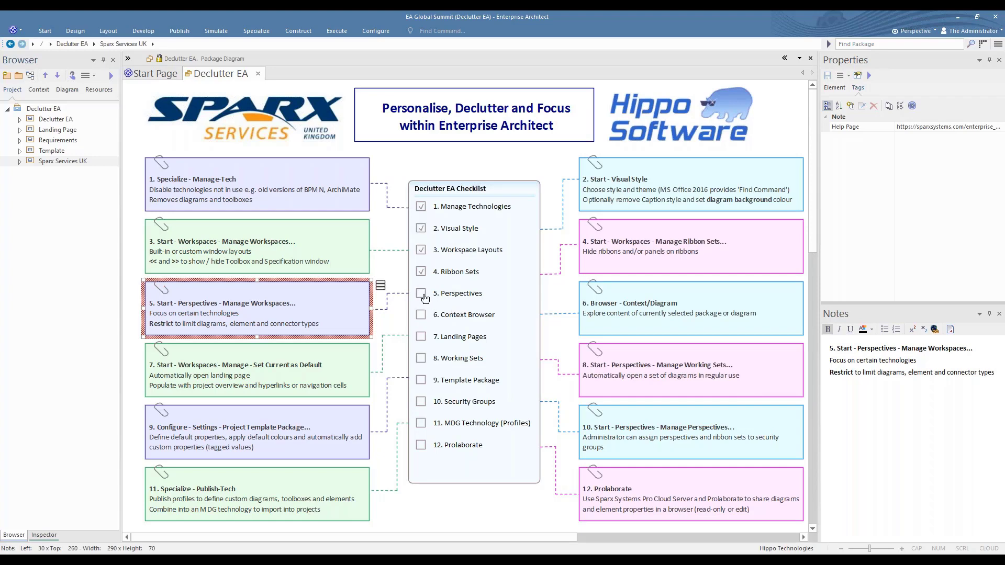
Tick off 5. Perspectives in the Declutter EA Checklist and select the note 6. Browser - Context/Diagram
left_click(421, 294)
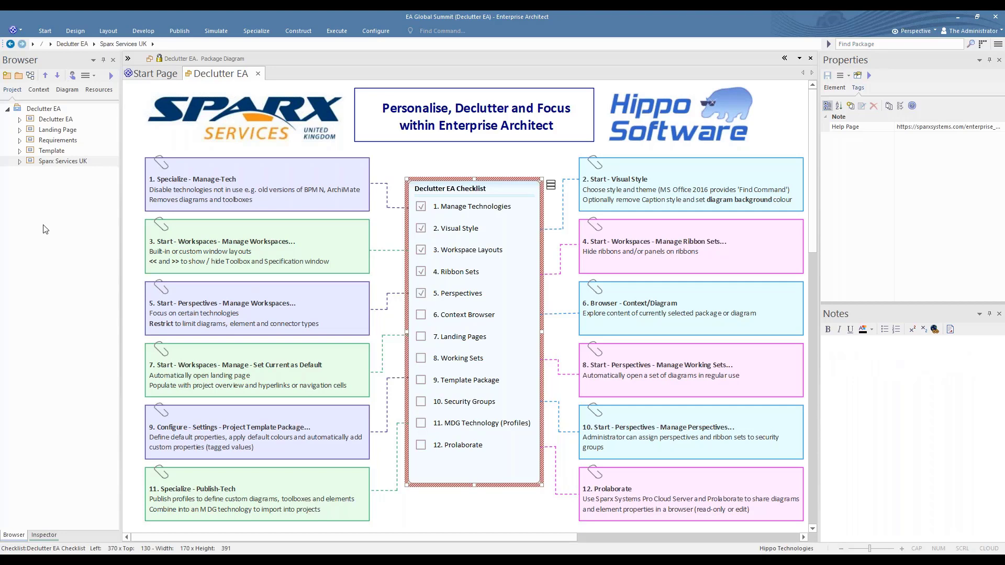
left_click(634, 309)
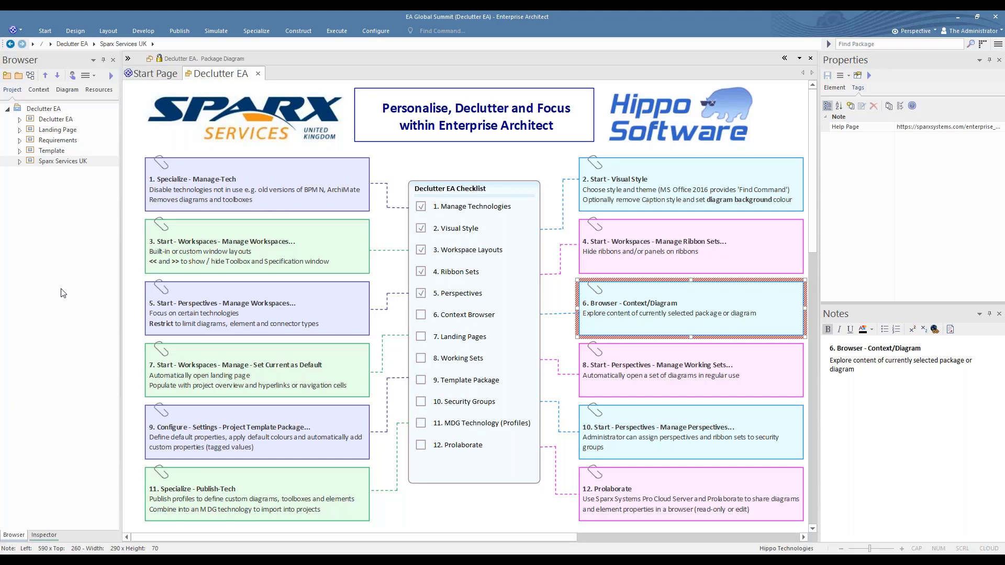
Open the Requirements diagram and examine its contents in the context and diagram views of the browser, returning to the project view
left_click(20, 141)
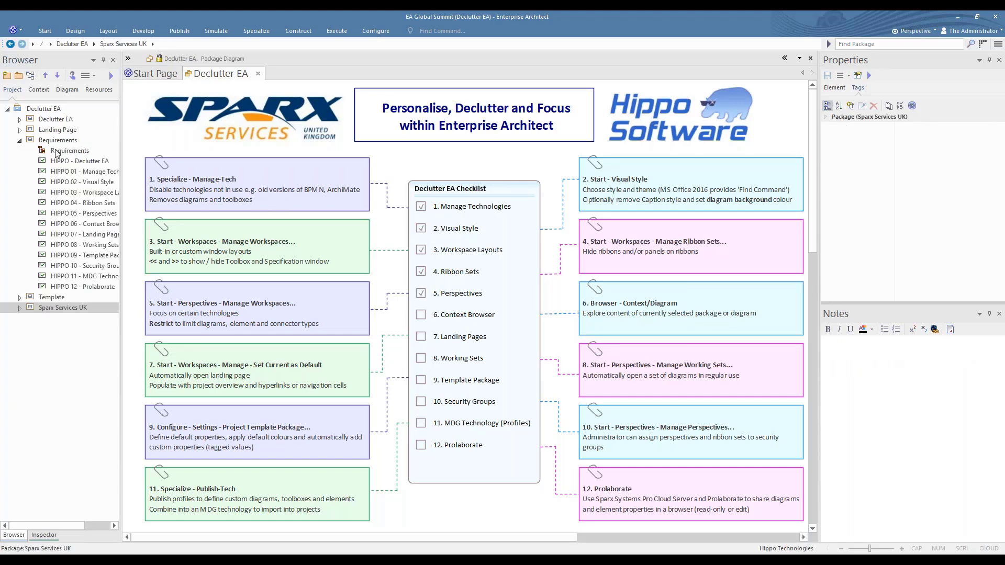
double_click(56, 151)
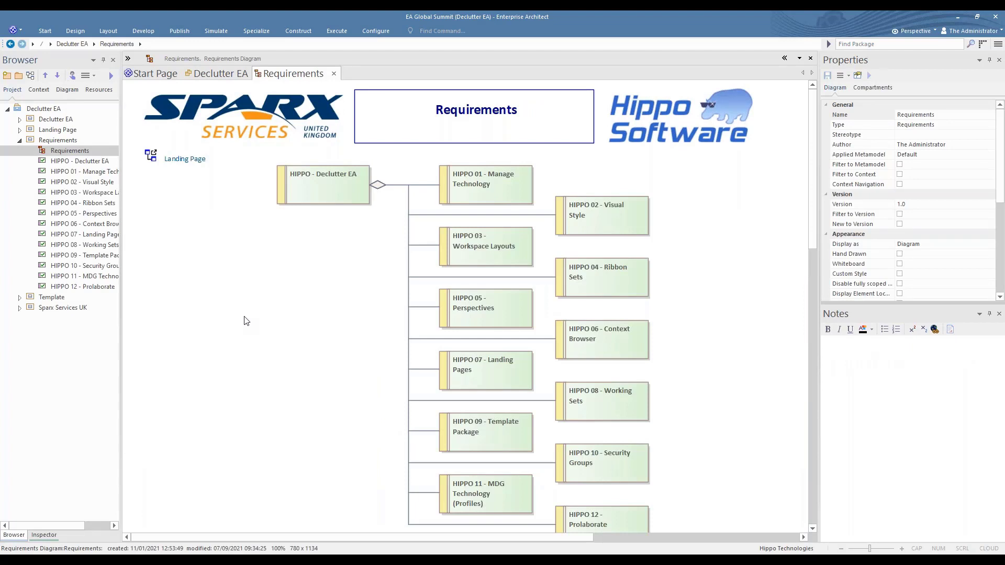
left_click(40, 90)
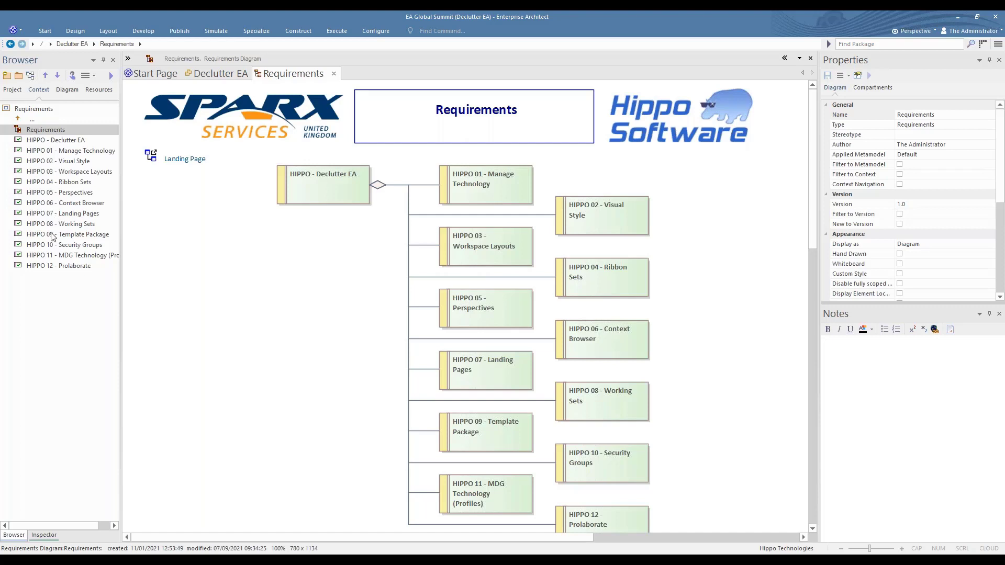
left_click(67, 90)
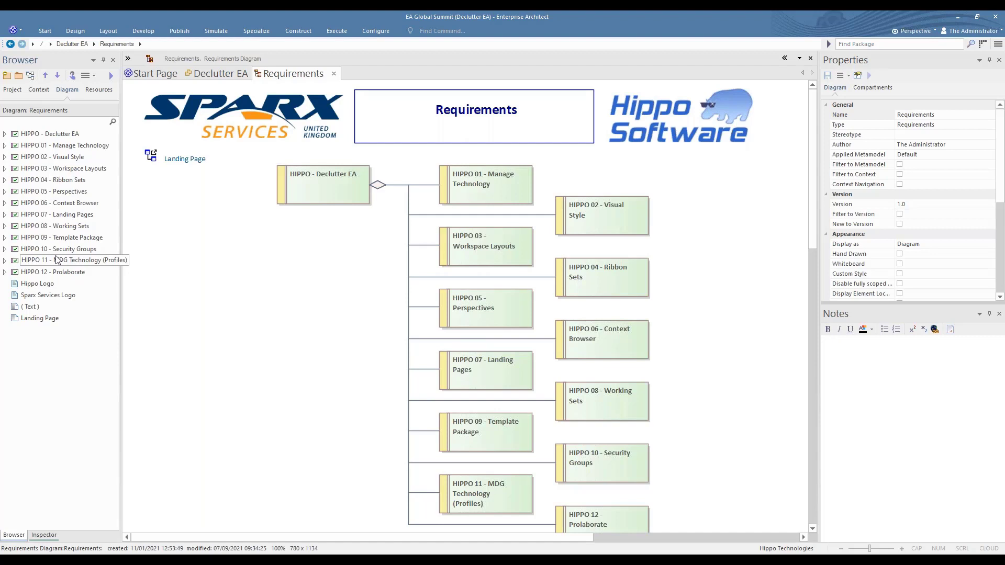
left_click(13, 91)
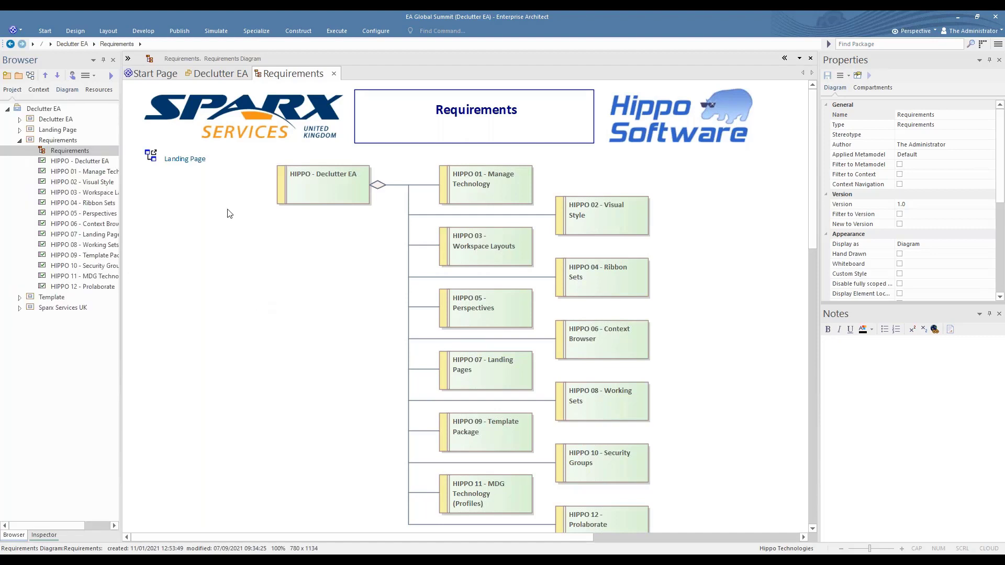
Tick off 6. Context Browser in the checklist on the Declutter EA diagram and select the note for item 7, landing pages
left_click(213, 74)
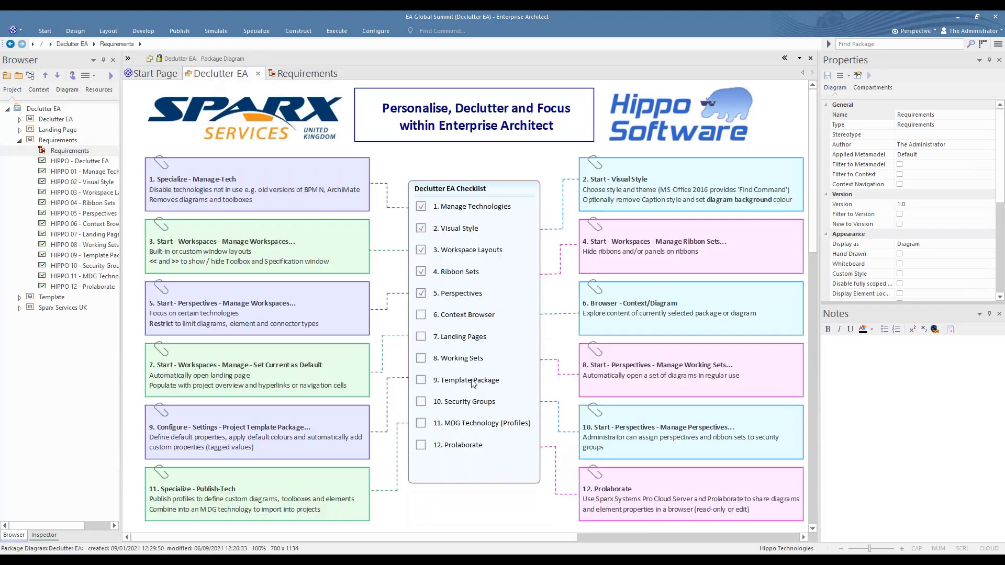
left_click(423, 316)
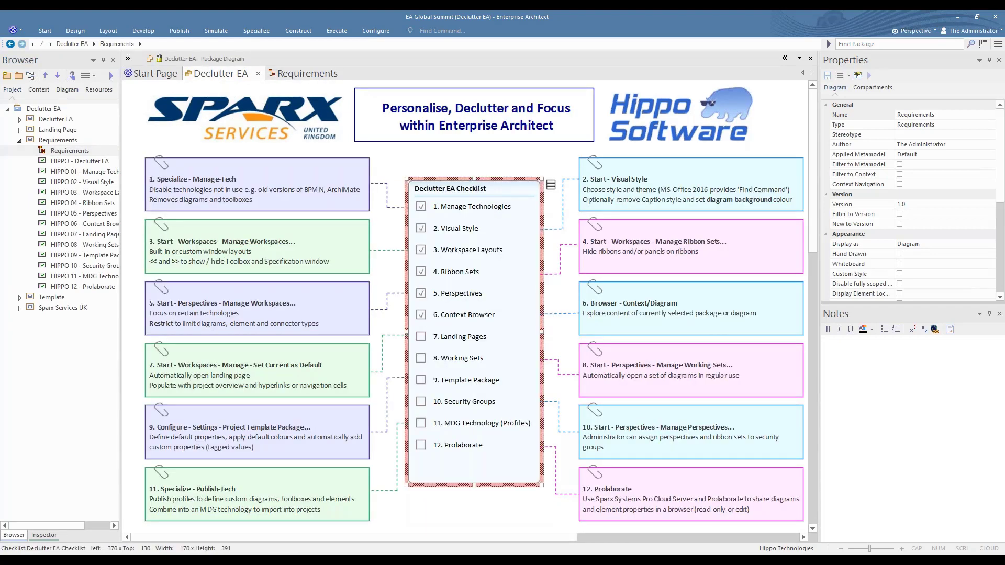
left_click(336, 359)
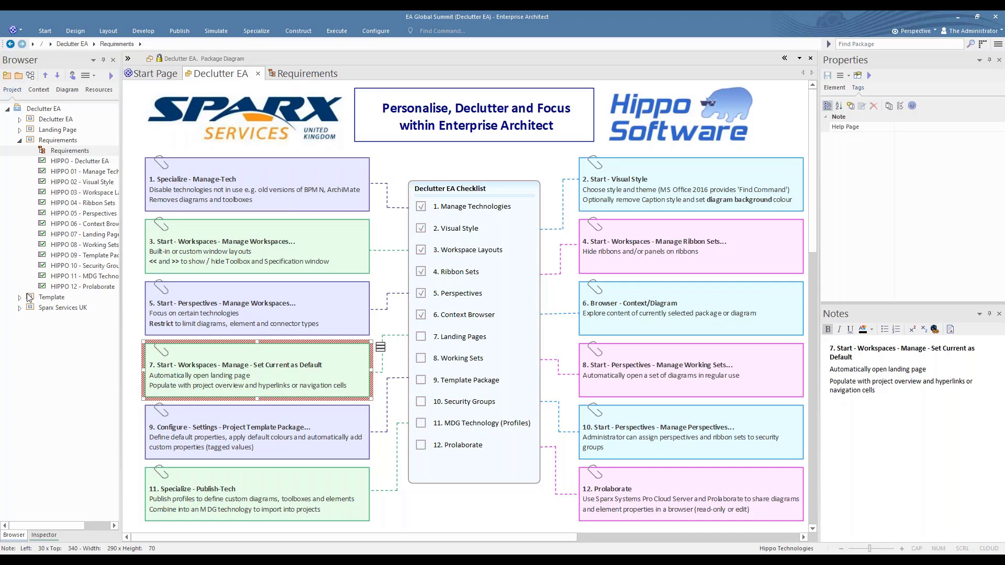
Open the Landing Page diagram from the Landing Page package
left_click(20, 130)
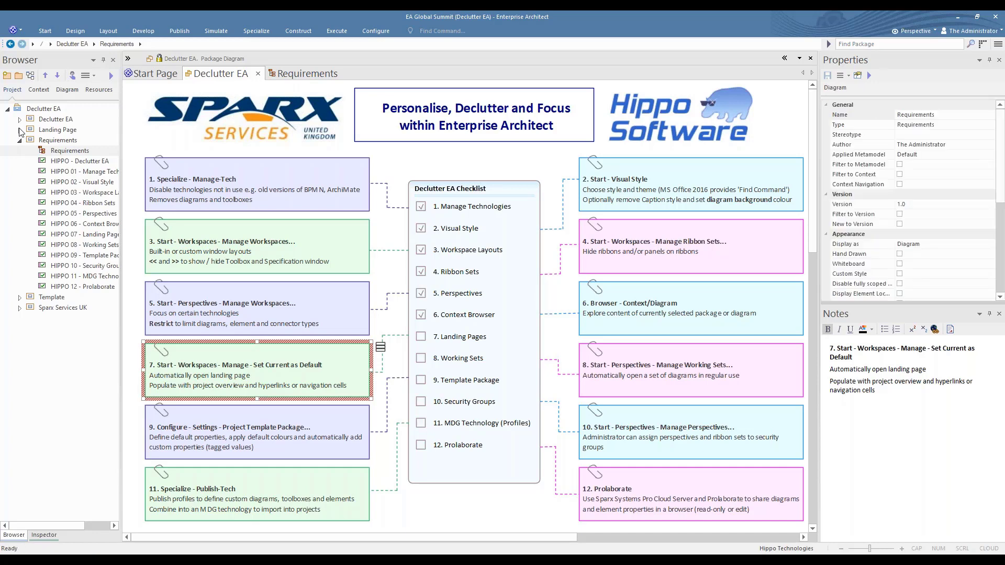
double_click(46, 141)
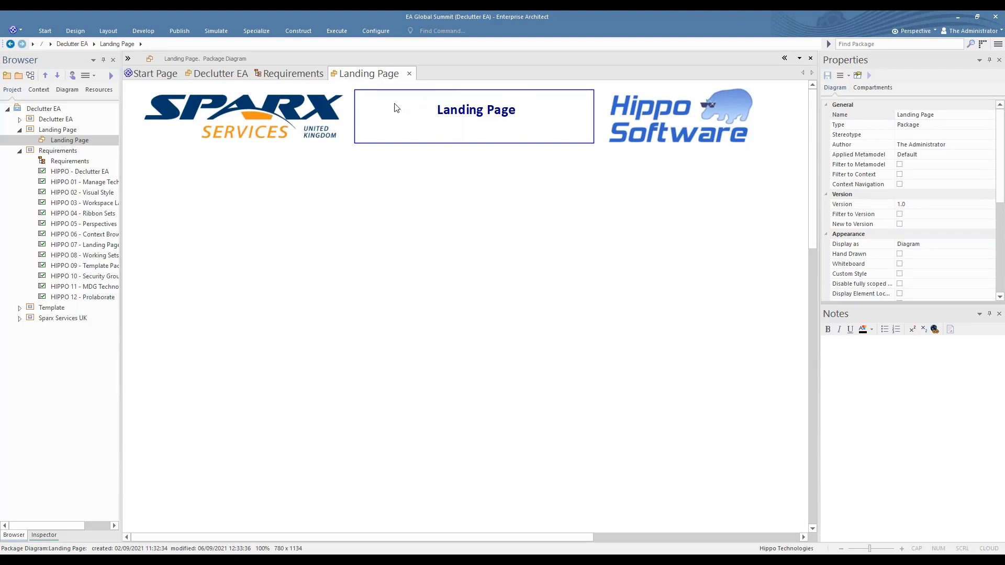
Show the toolbox, examine the Common and Artifacts elements available for the landing page, and hide it again
left_click(127, 58)
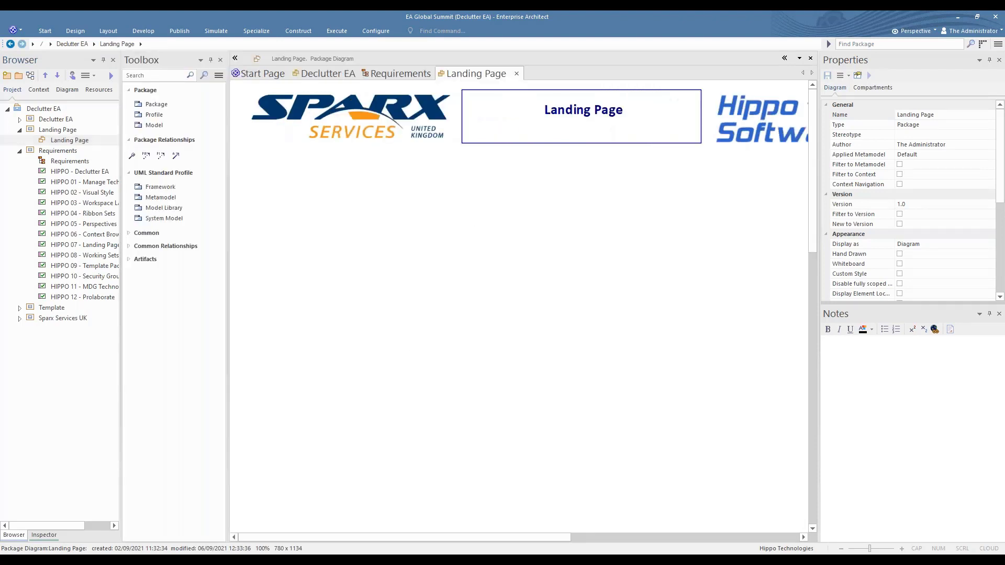
left_click(143, 234)
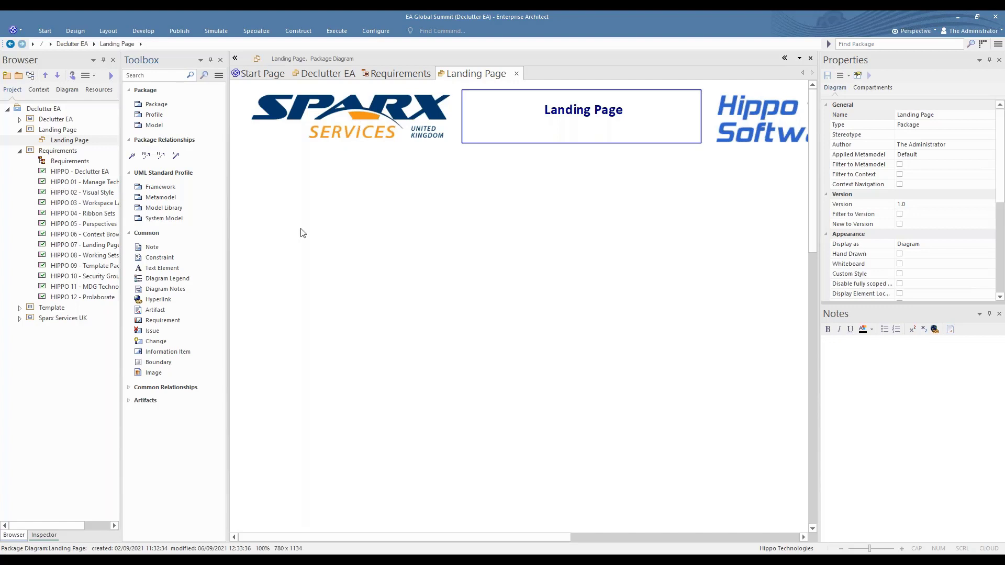
left_click(141, 401)
scroll(152, 373, "down", 5)
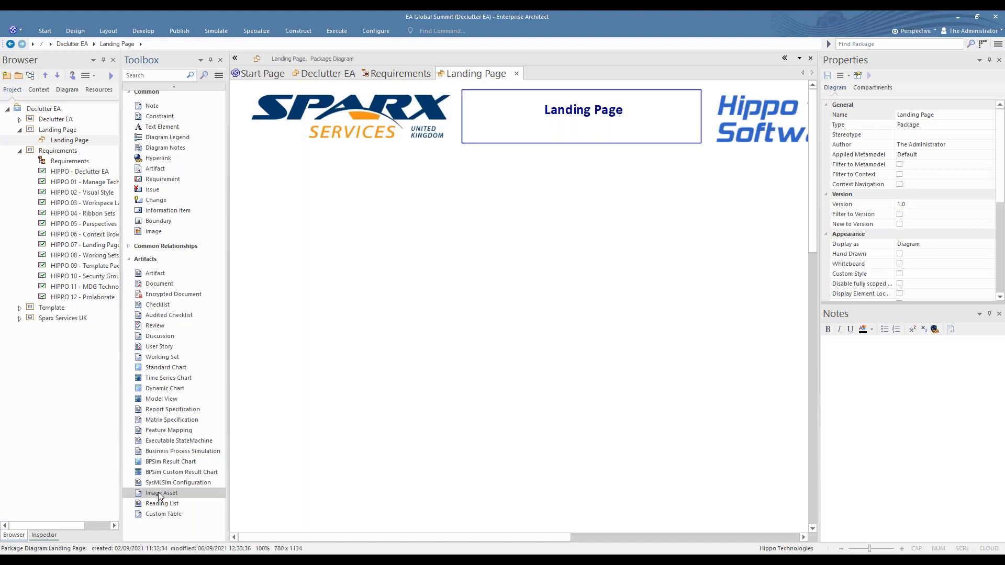
scroll(170, 367, "up", 2)
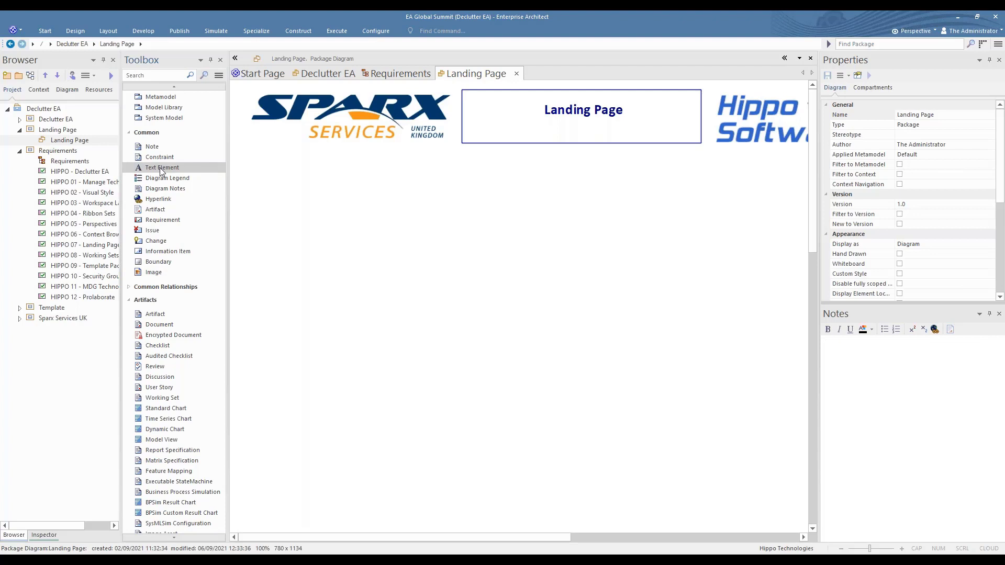
left_click(236, 60)
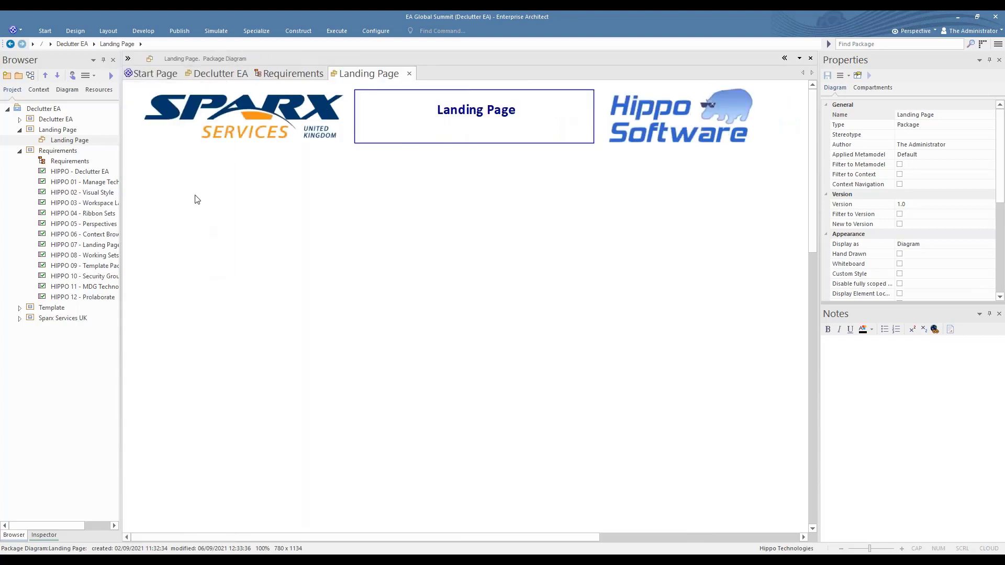
Add the Requirements diagram to the Landing Page diagram as a hyperlink below the Sparx Services logo
left_click(45, 163)
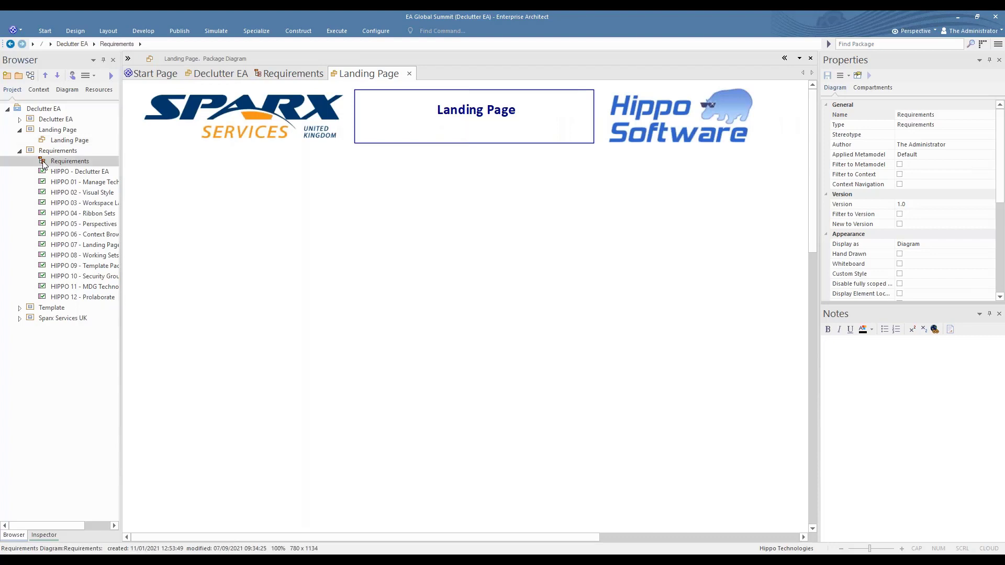
left_click_drag(45, 164, 225, 228)
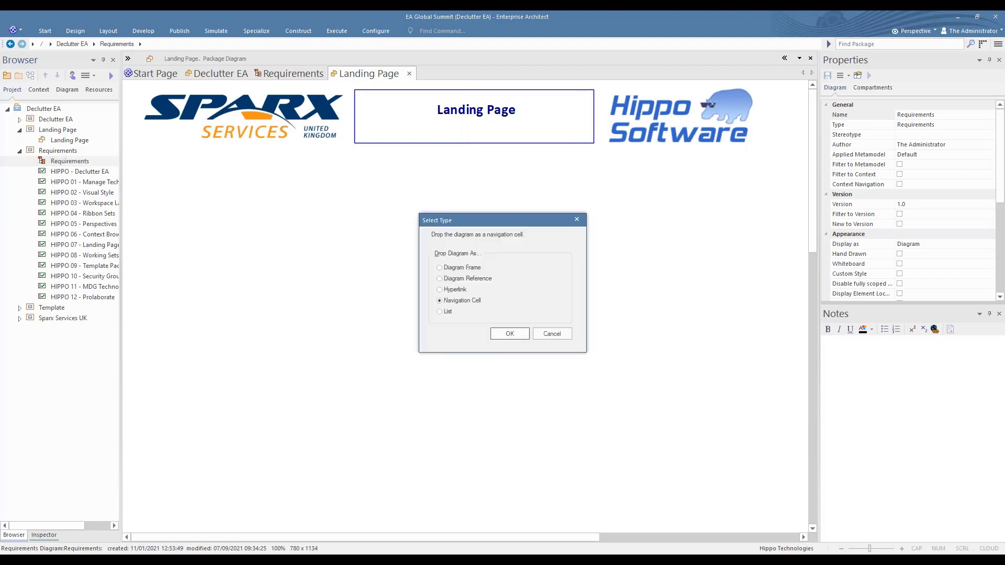
left_click(454, 289)
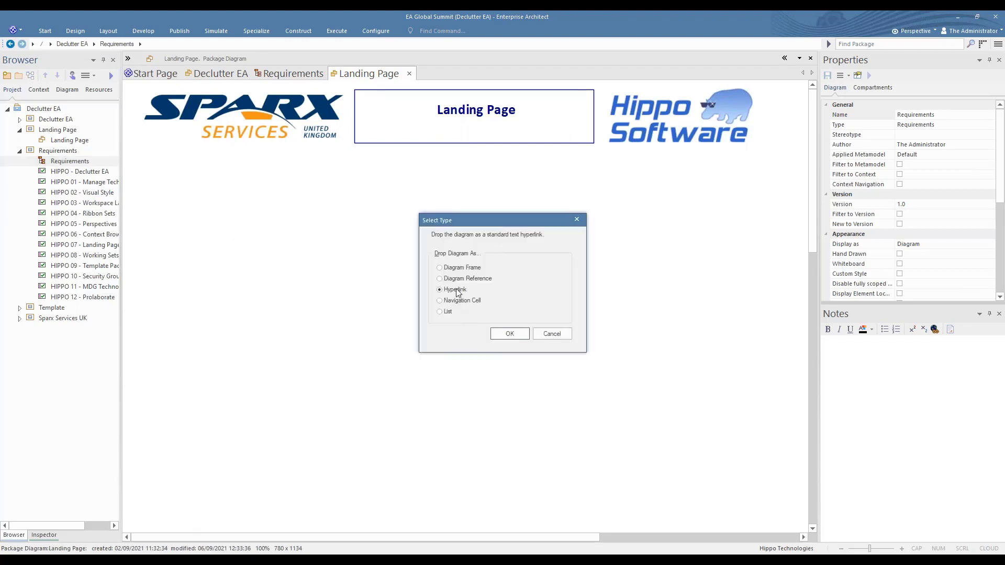
left_click(508, 333)
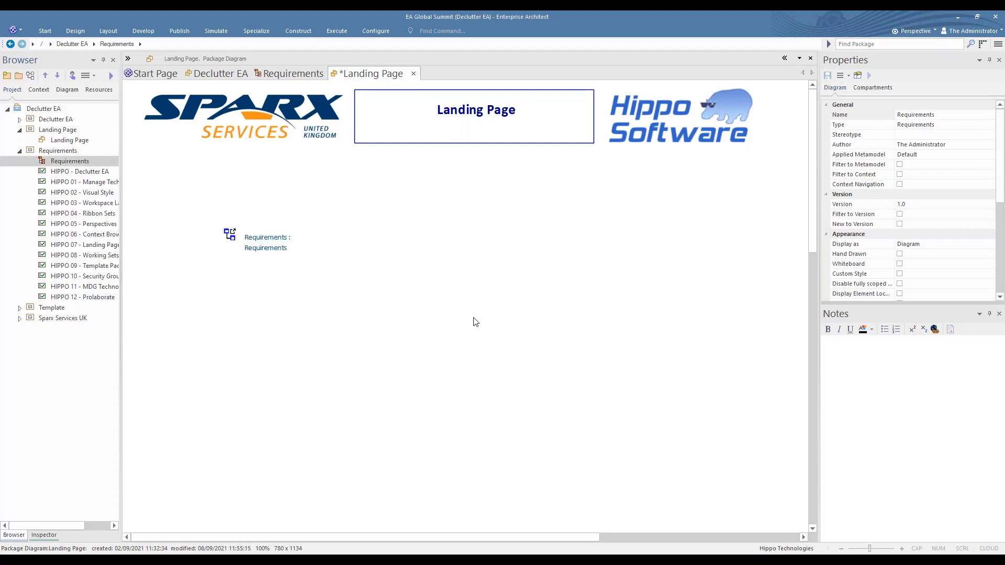
Shorten the new hyperlink's notes text to Requirements and apply it on the landing page
left_click(231, 239)
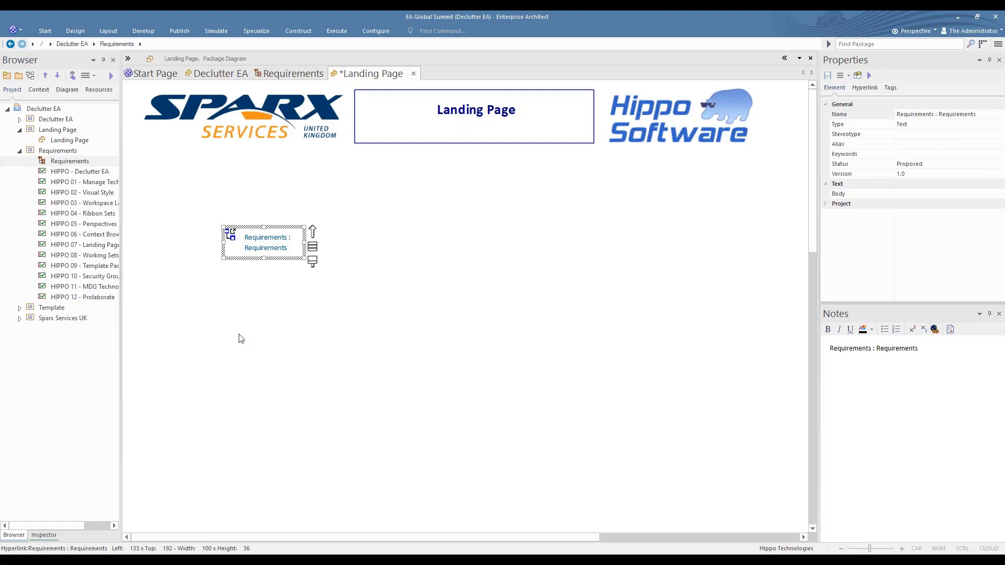
left_click(879, 361)
left_click_drag(876, 349, 815, 349)
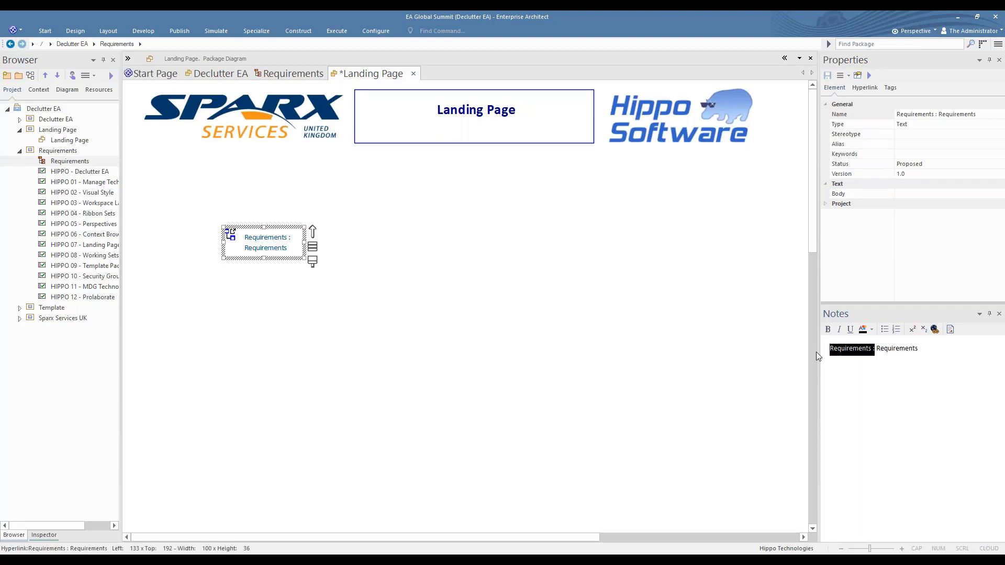
key("Delete")
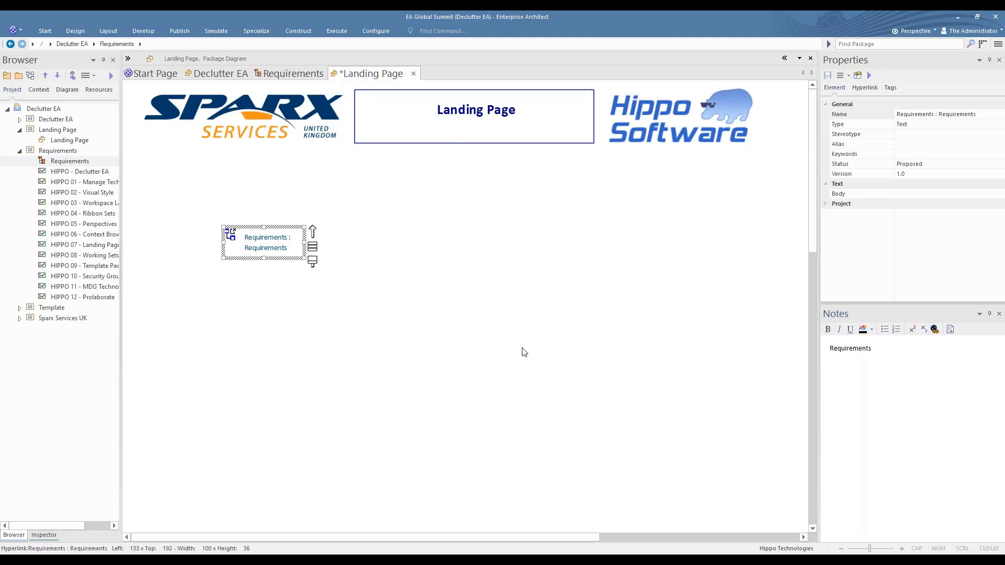
left_click(212, 286)
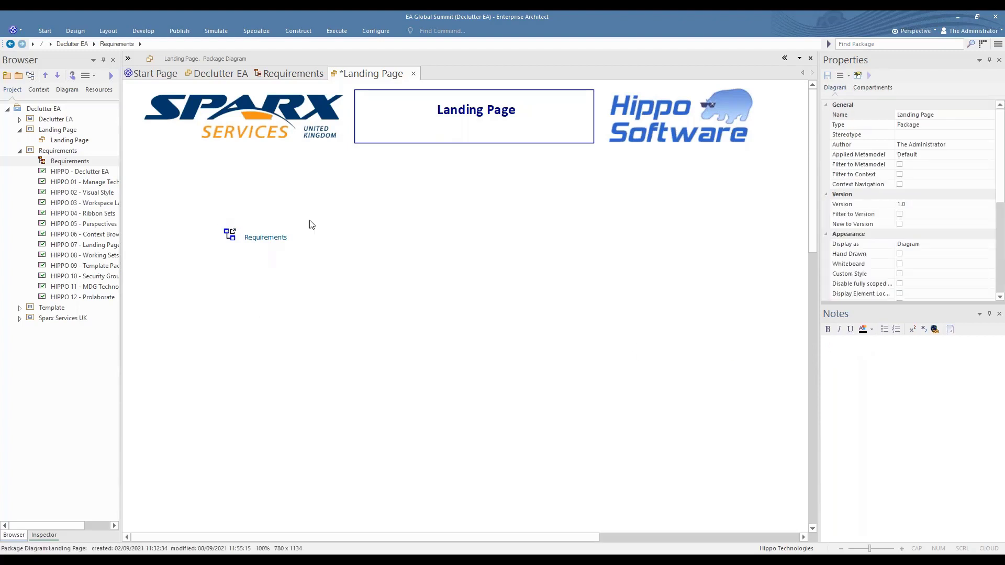
Save the Landing Page diagram, then test its Requirements hyperlink and return through the Landing Page hyperlink
right_click(366, 74)
left_click(375, 77)
double_click(231, 236)
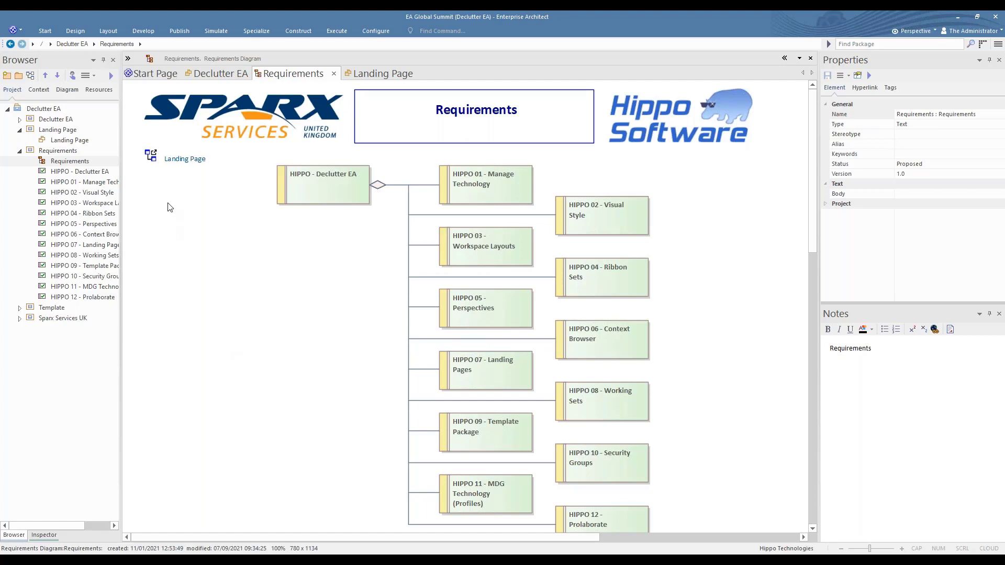
double_click(174, 160)
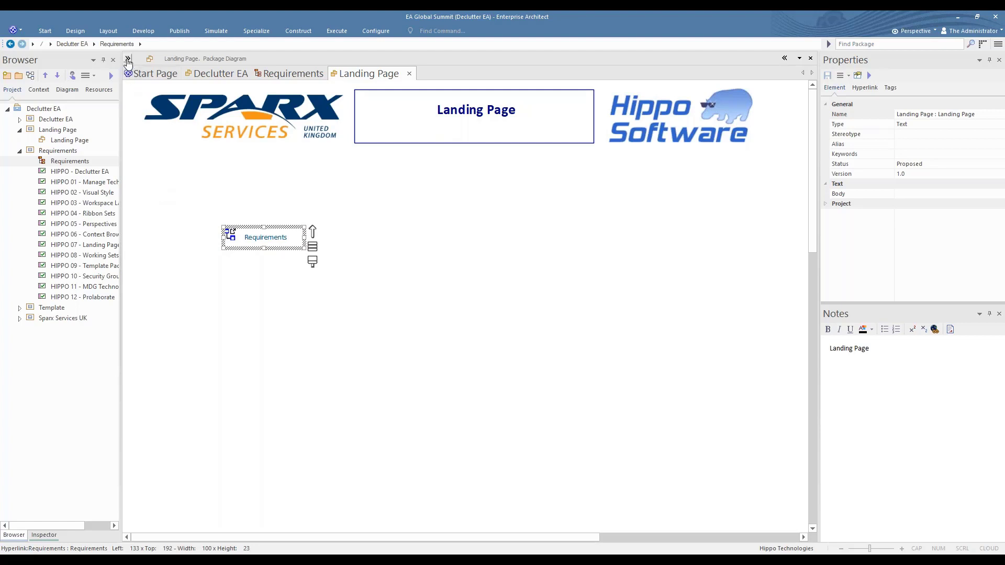
Add a boundary named Diagrams around the Requirements hyperlink on the landing page
left_click(128, 58)
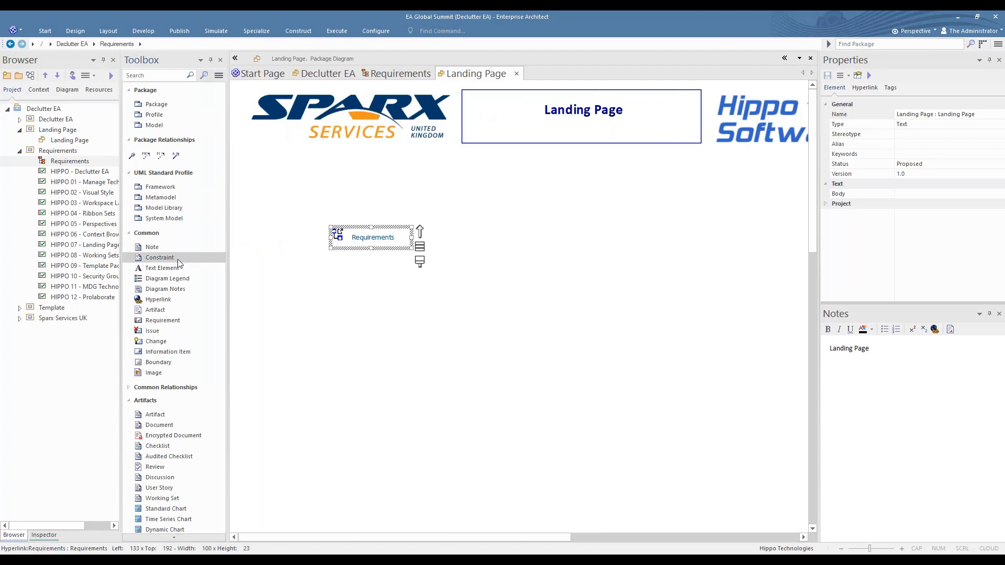
left_click(170, 366)
left_click(297, 188)
type("Diagrams")
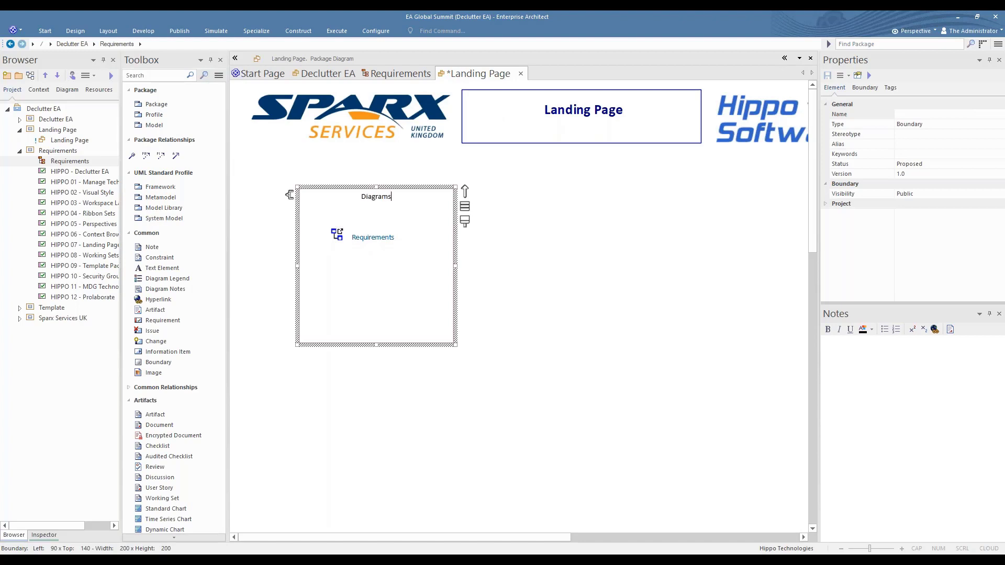
left_click(282, 218)
Set the Diagrams boundary's shape to Rounded Rectangle and its style to Solid
double_click(316, 200)
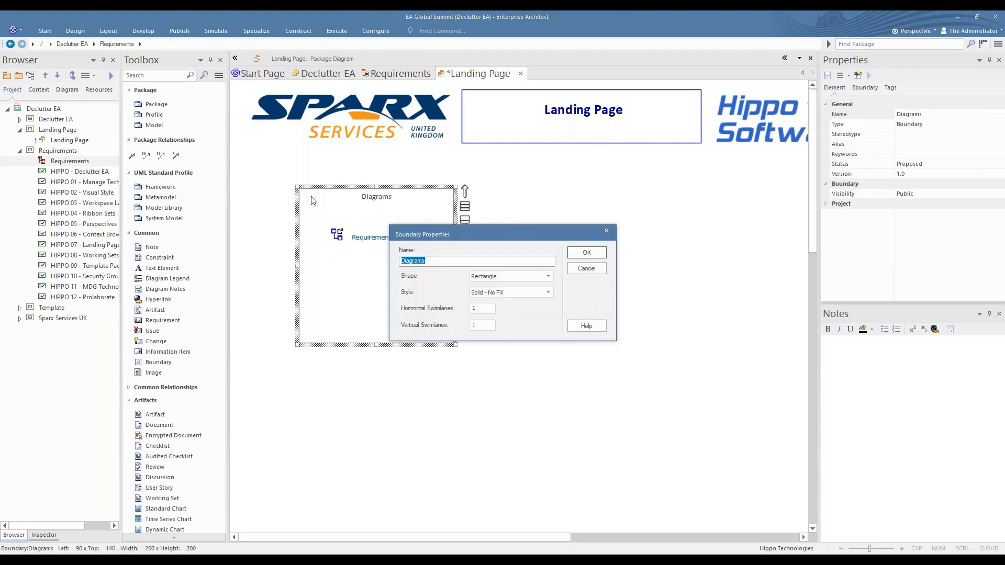
left_click(549, 277)
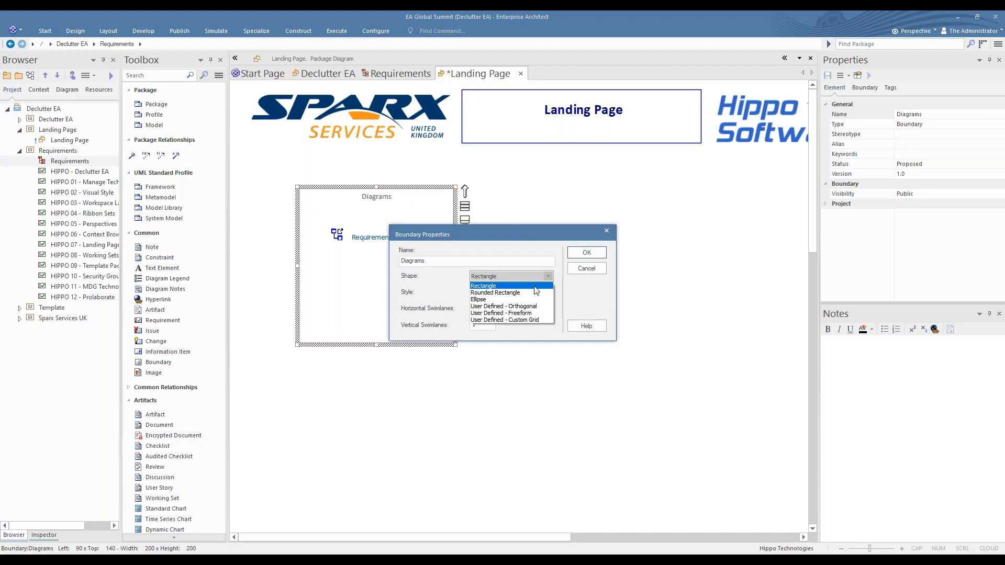
left_click(531, 293)
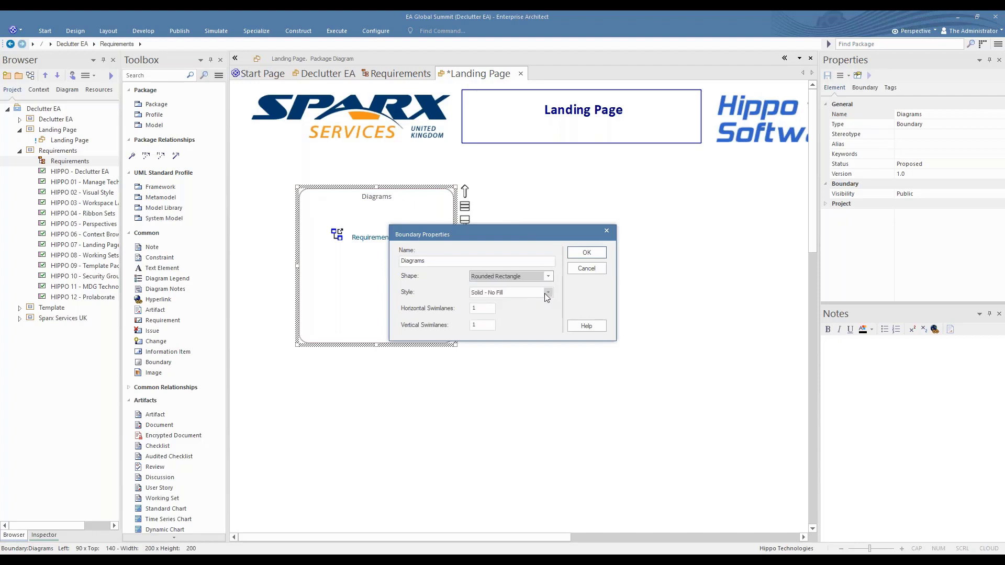
left_click(549, 293)
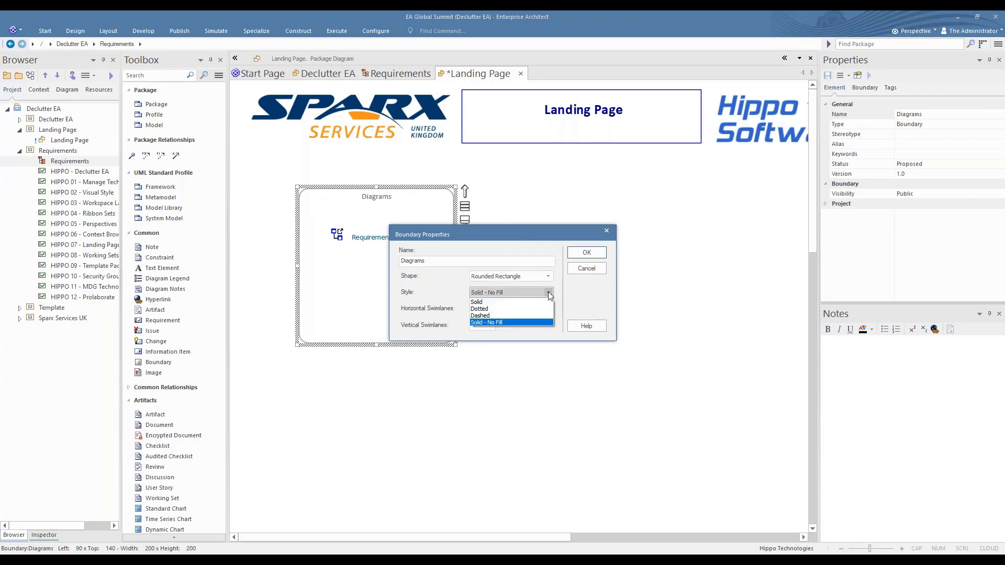
left_click(489, 301)
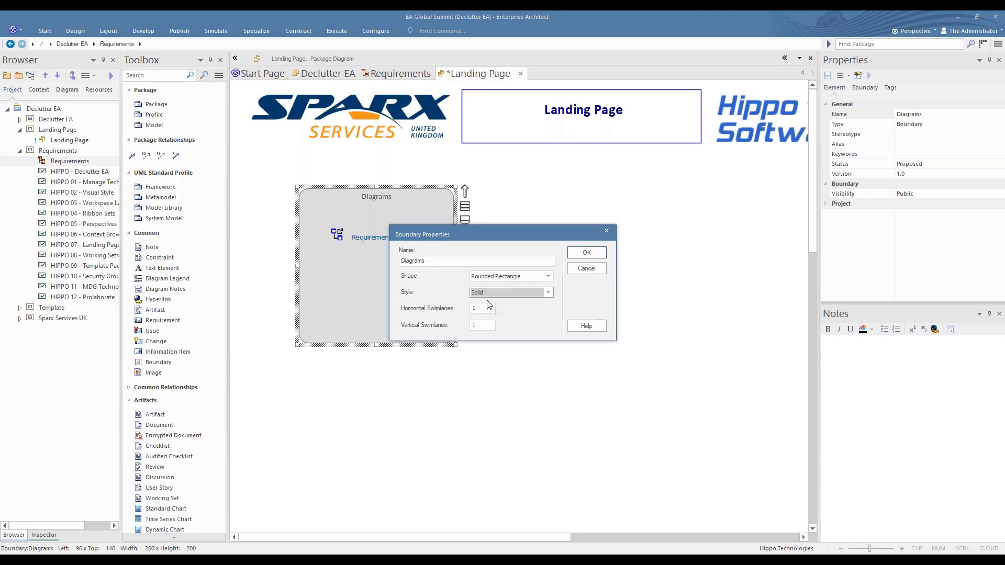
left_click(587, 253)
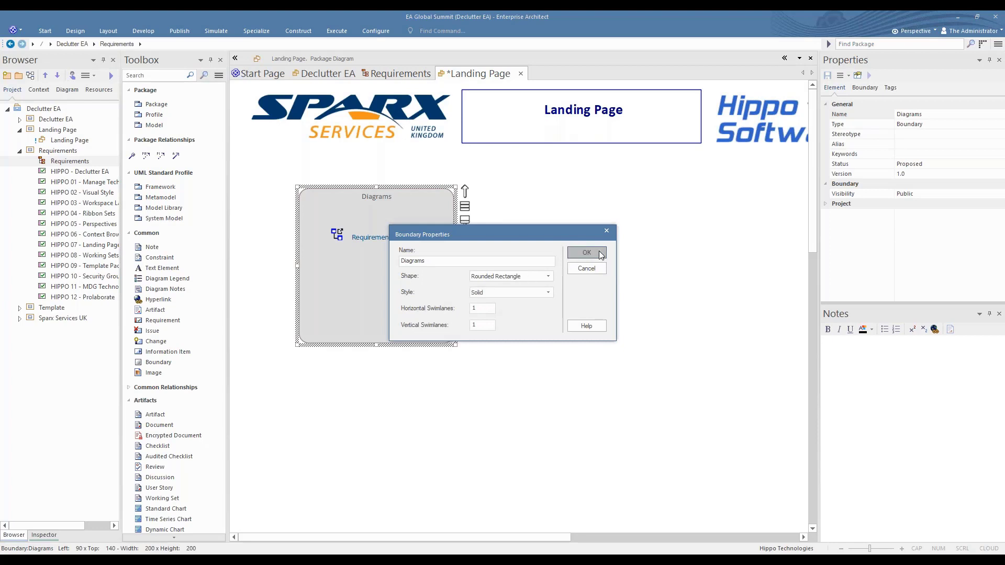
Fill the Diagrams boundary with light pink and deselect it
left_click(107, 31)
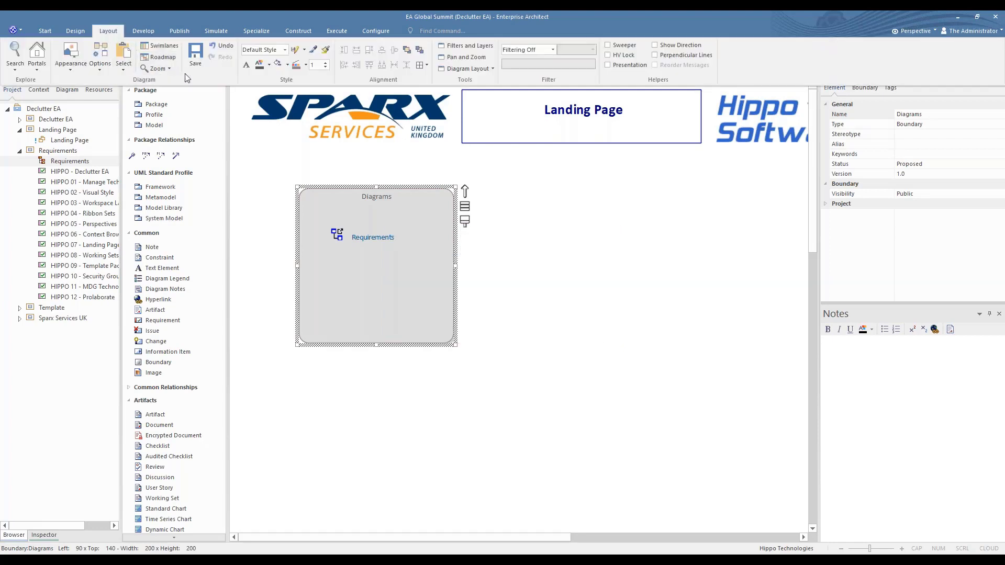
left_click(287, 65)
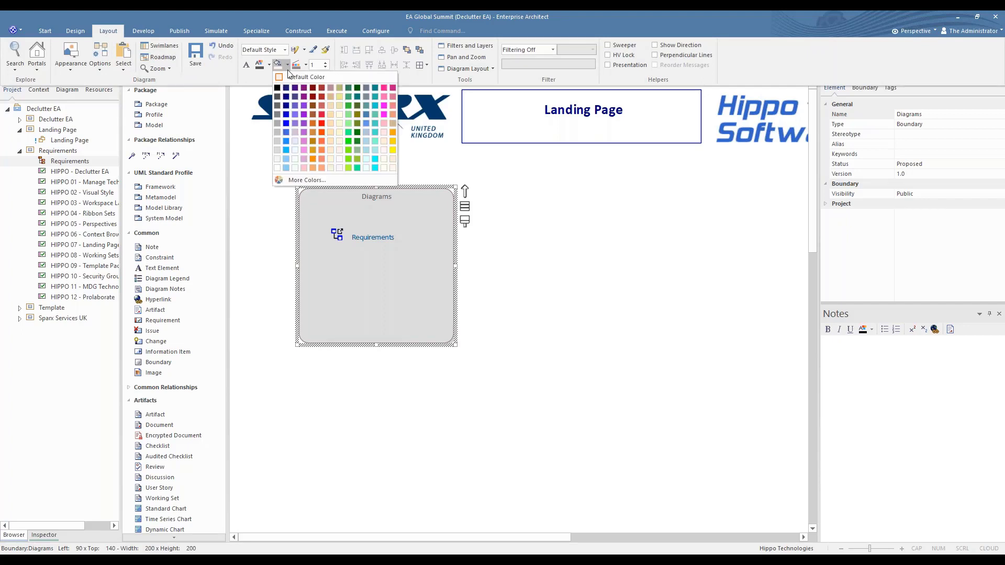
left_click(304, 168)
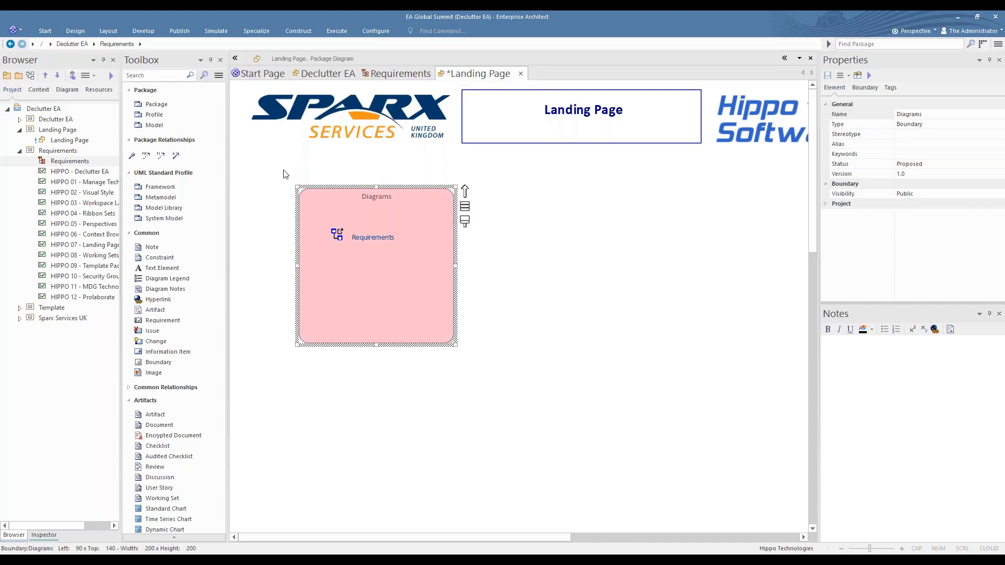
left_click(286, 175)
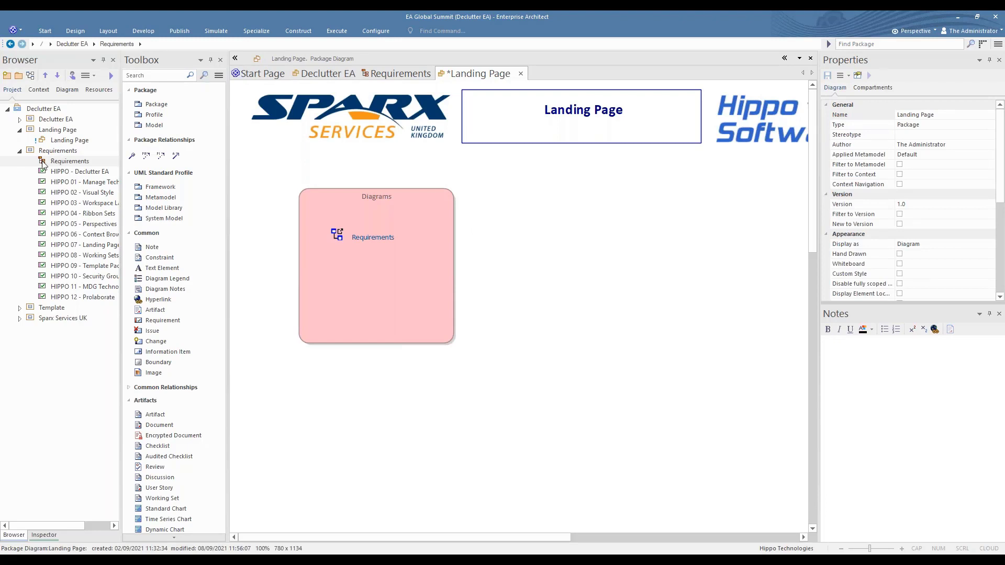
Add the Requirements diagram beside the Diagrams boundary as a Navigation Cell
left_click_drag(44, 162, 363, 198)
left_click_drag(498, 191, 498, 190)
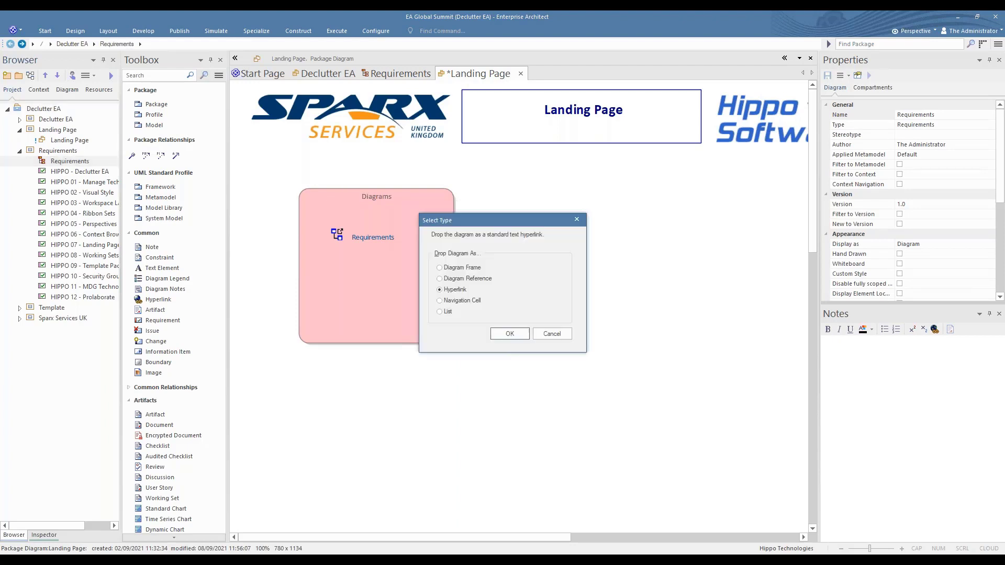
left_click(462, 304)
left_click(510, 334)
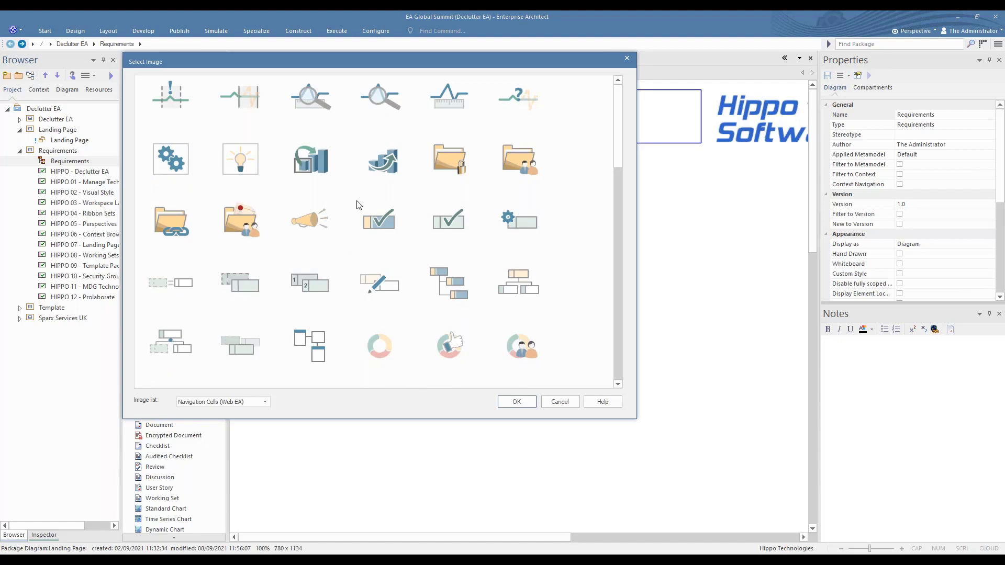
Give the navigation cell the three-box hierarchy image from the Navigation Cells (Amber sunset) image list
scroll(359, 205, "down", 5)
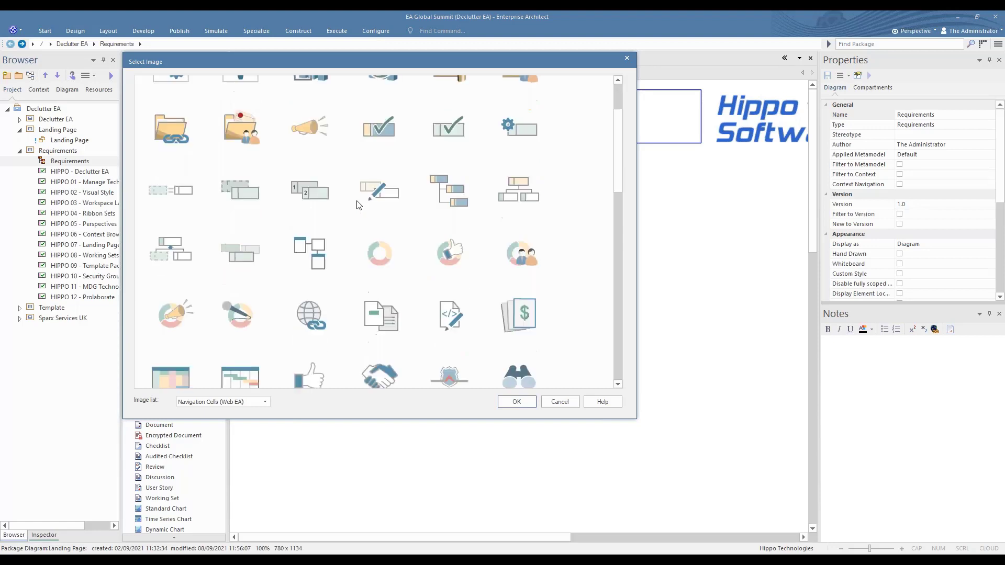
left_click(266, 402)
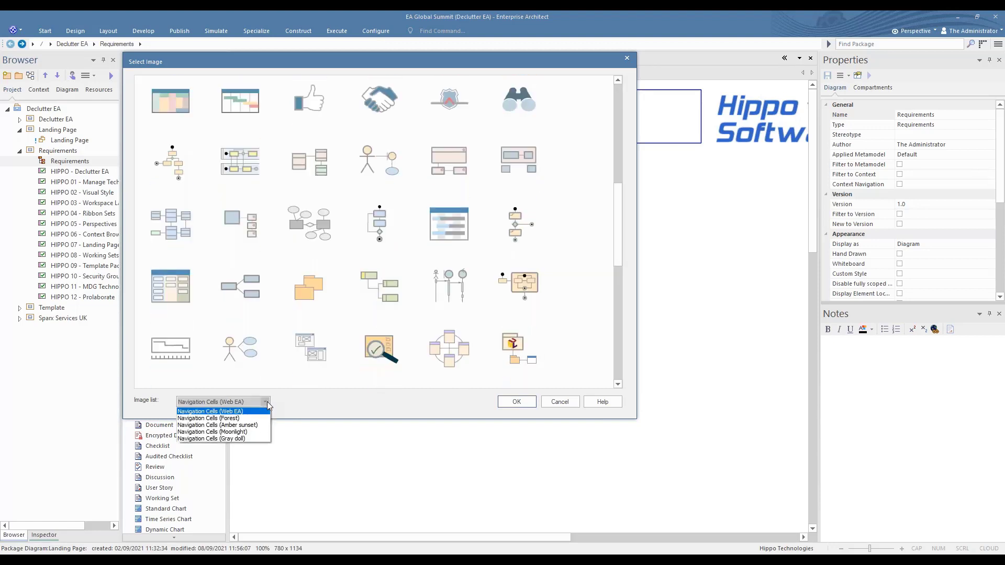
left_click(251, 426)
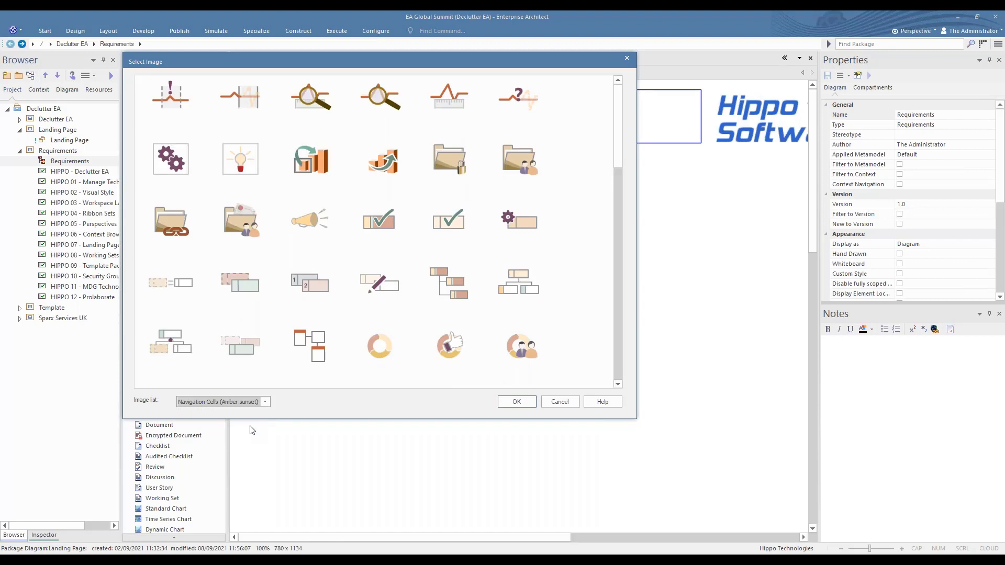
left_click(444, 287)
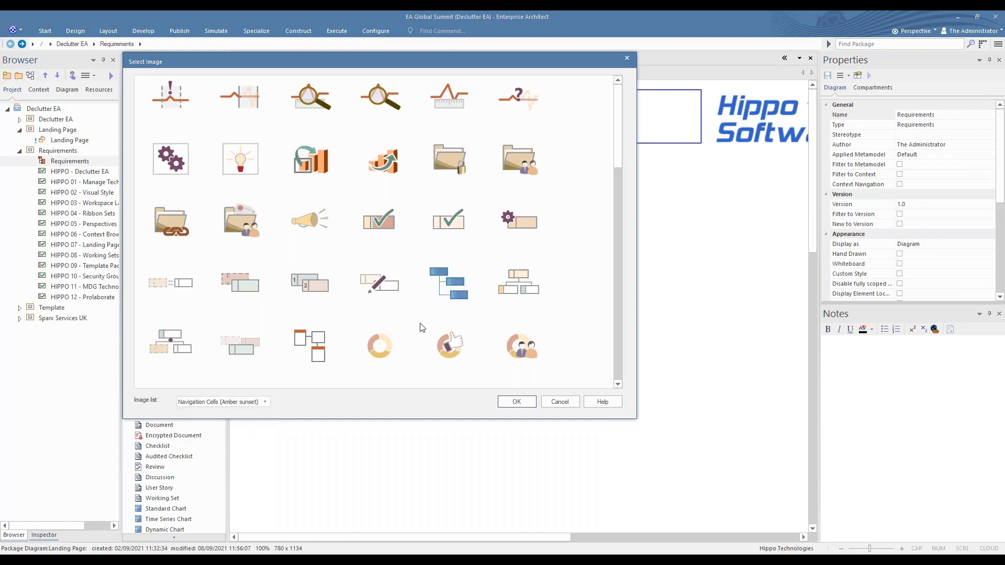
left_click(524, 403)
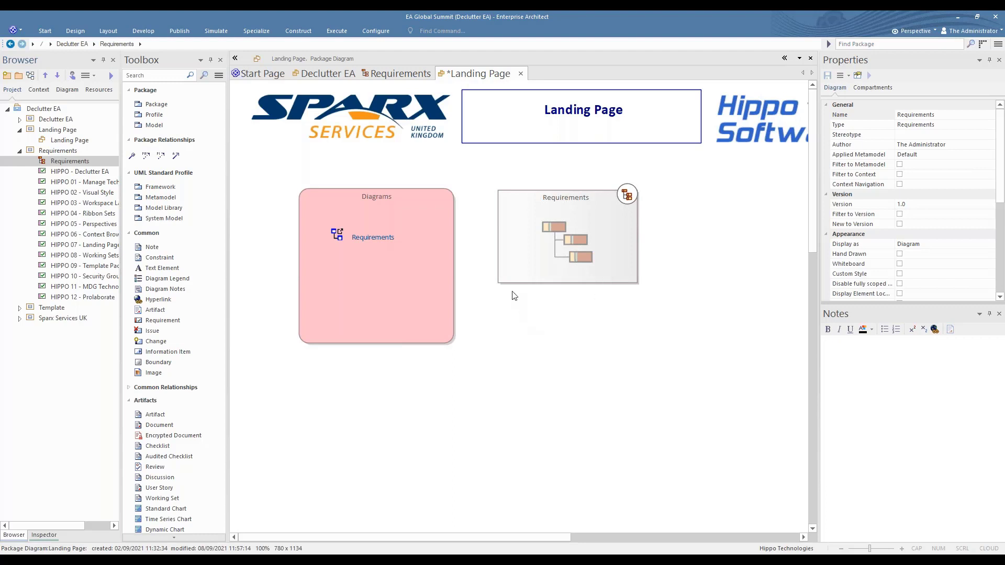
Open the Requirements diagram through its navigation cell and return to the landing page through the hyperlink
double_click(526, 248)
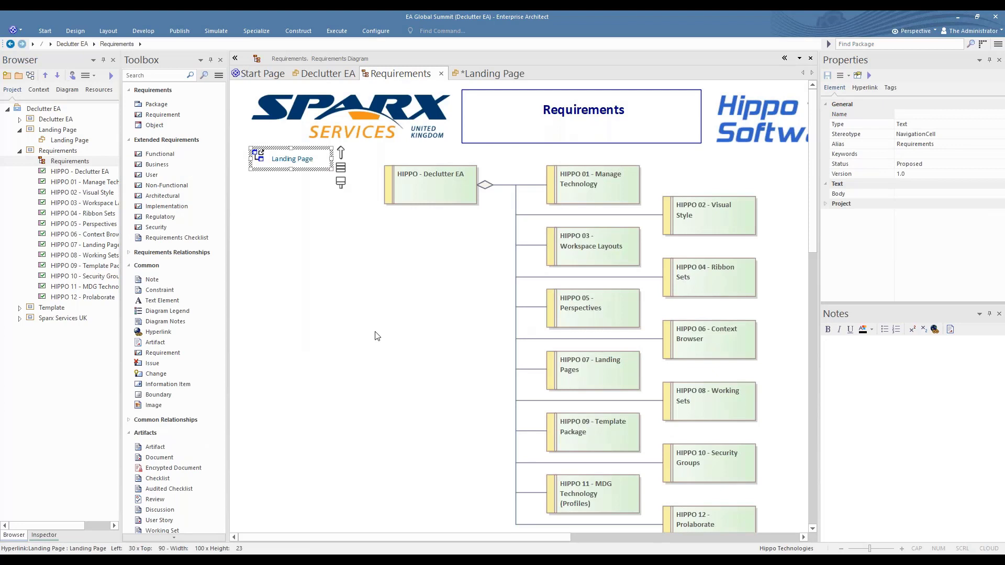
left_click(275, 162)
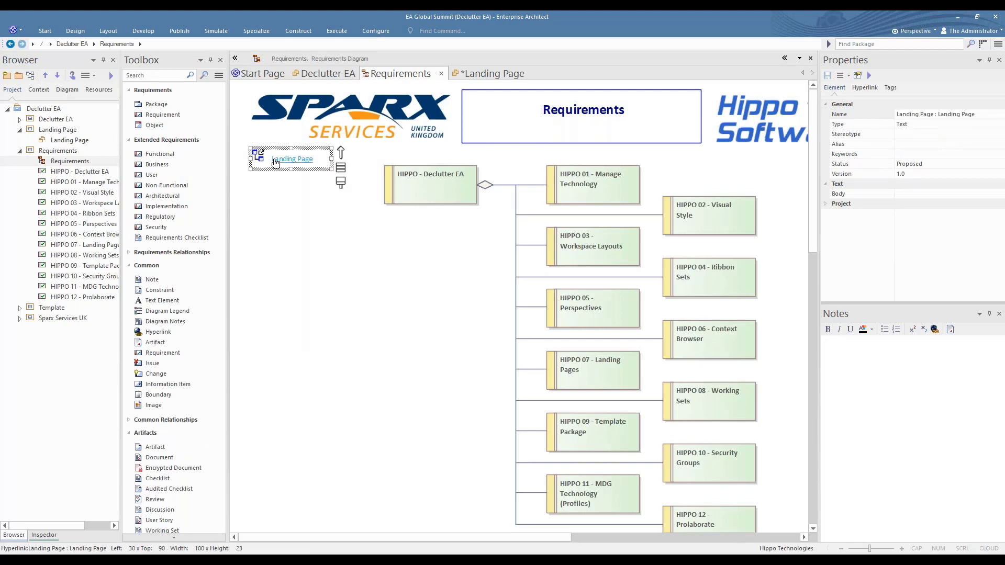
double_click(276, 162)
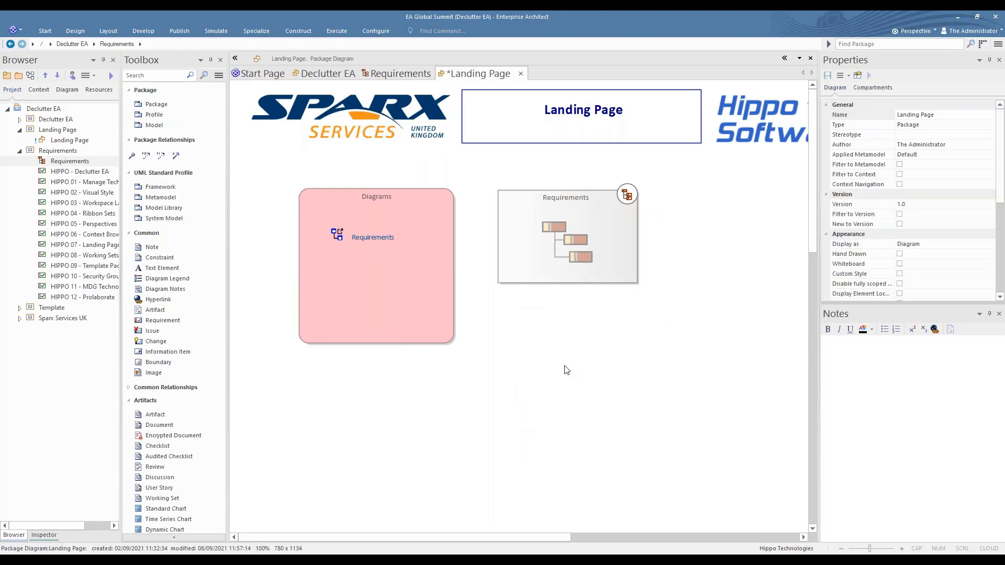
Preview the Requirements diagram from its navigation cell, close the preview, and hide the toolbox
left_click(521, 259)
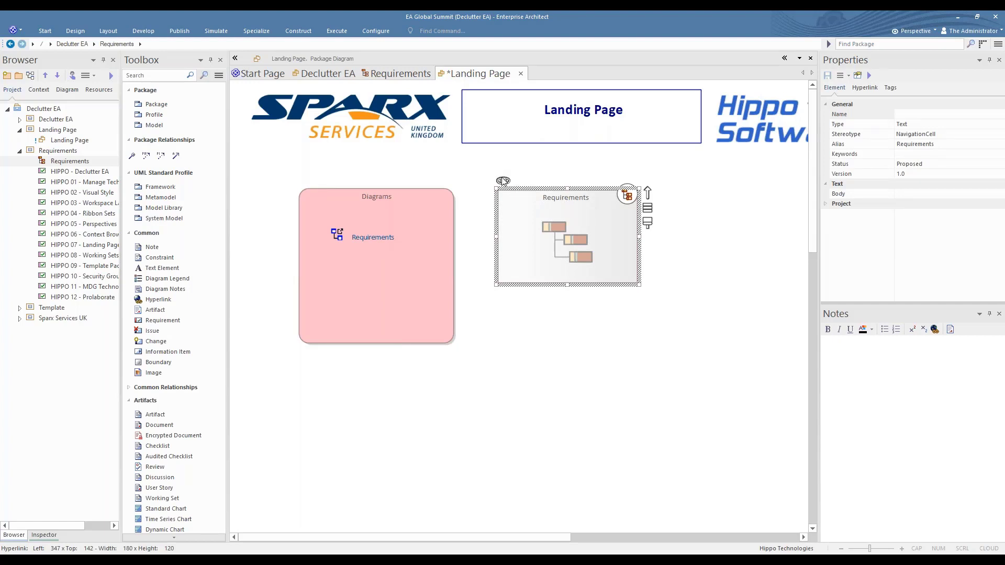
mouse_move(505, 181)
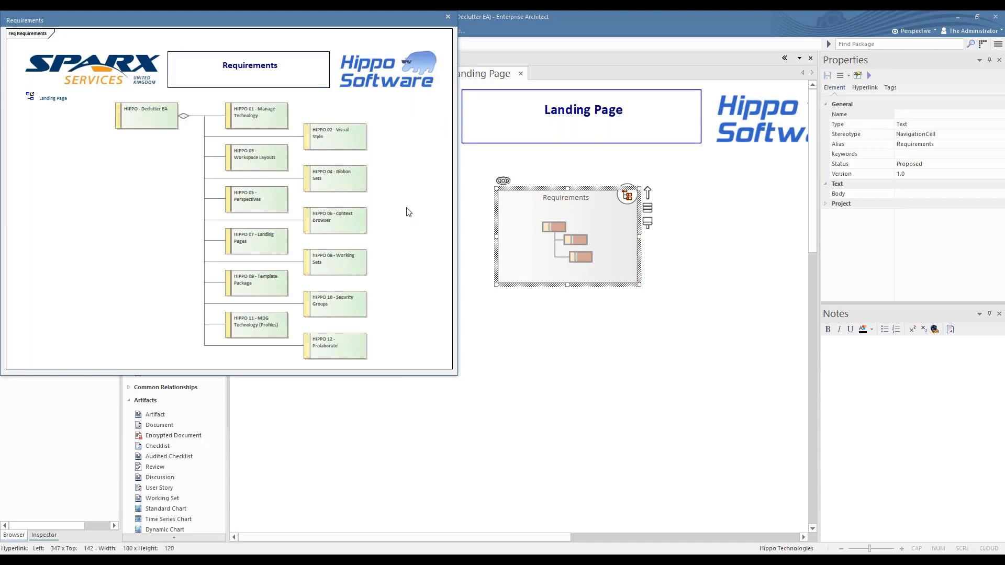
left_click(449, 17)
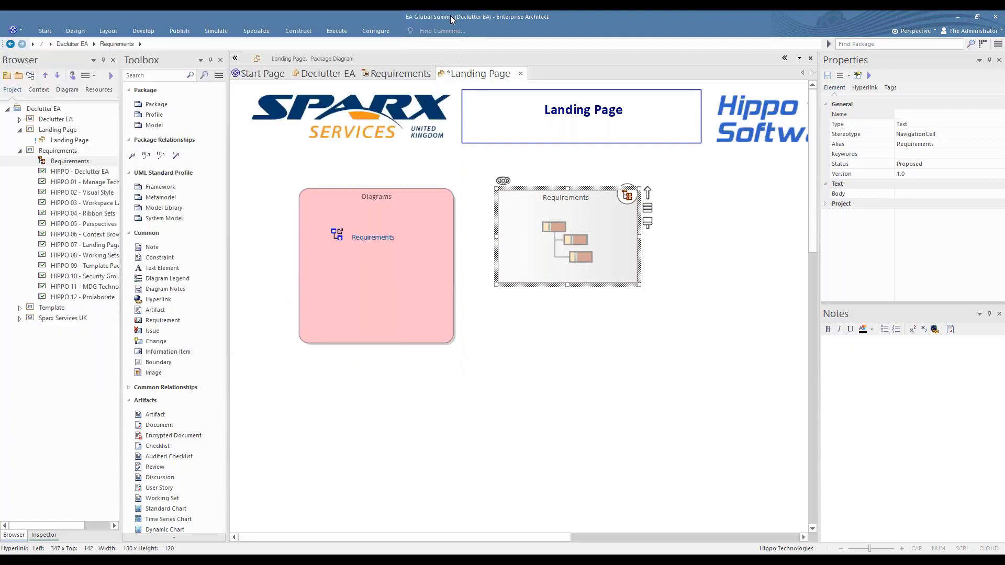
left_click(455, 174)
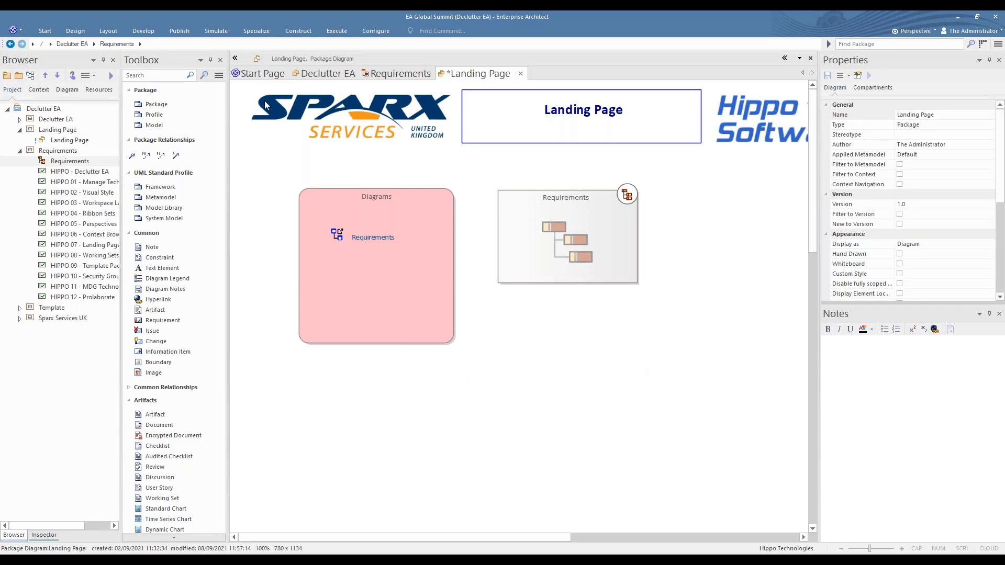
left_click(235, 58)
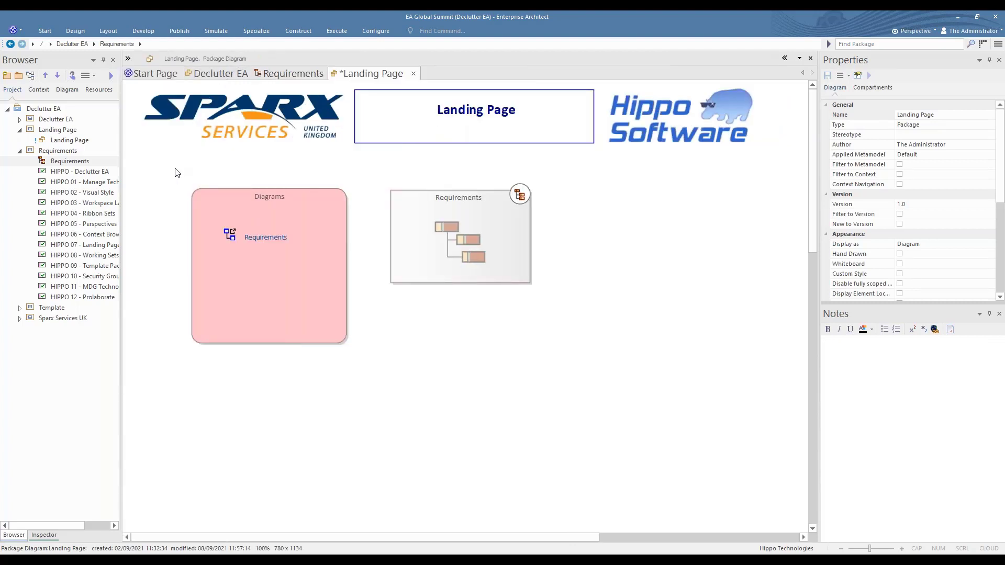
Examine the Workspaces options for managing the model's default diagram, including Set Current as Default, without applying one
left_click(44, 32)
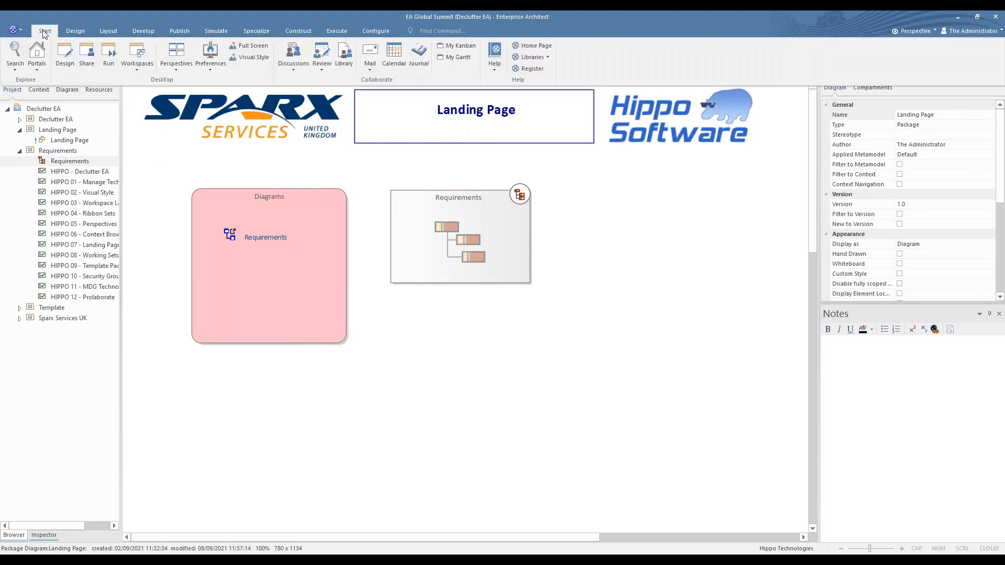
left_click(137, 69)
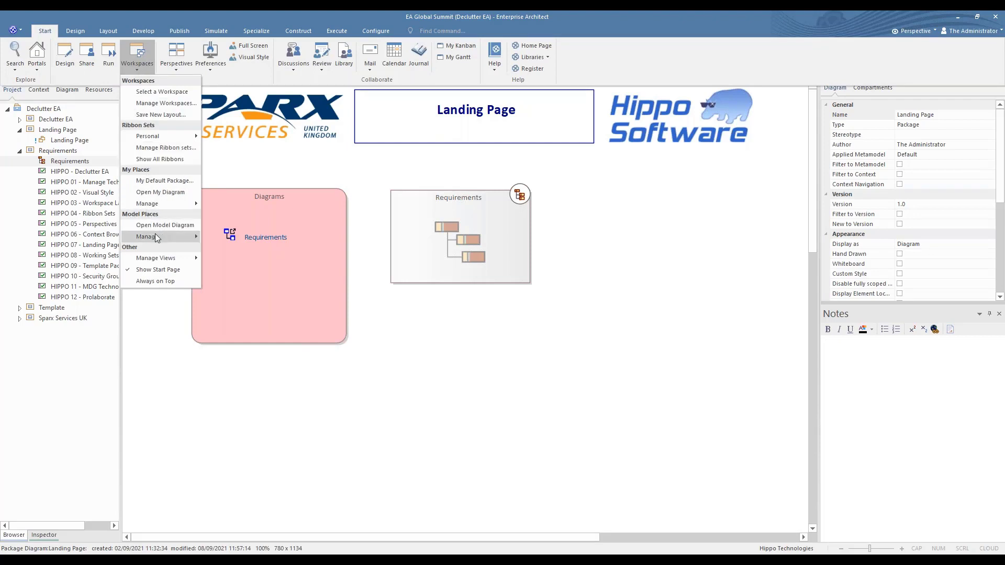
mouse_move(149, 240)
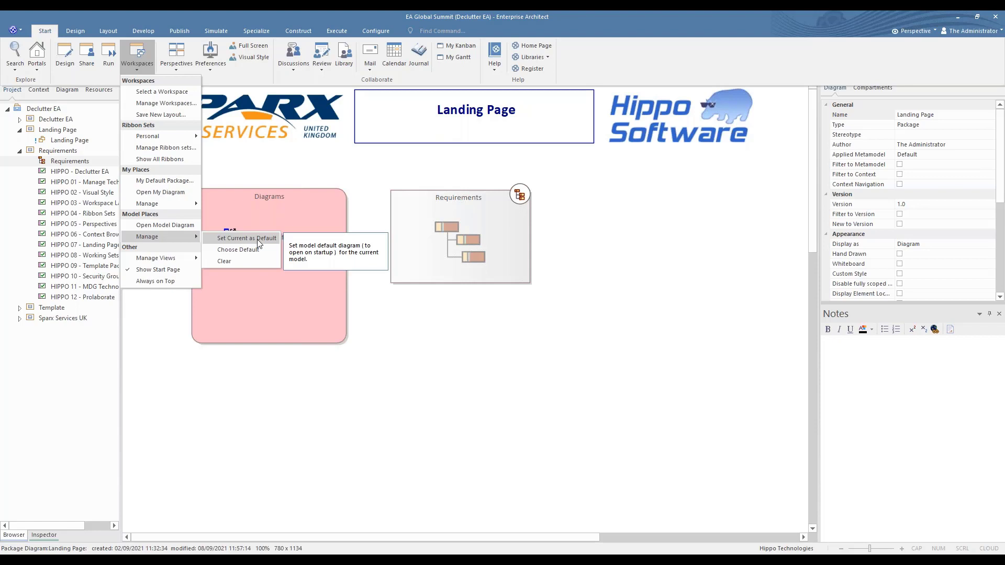
left_click(402, 333)
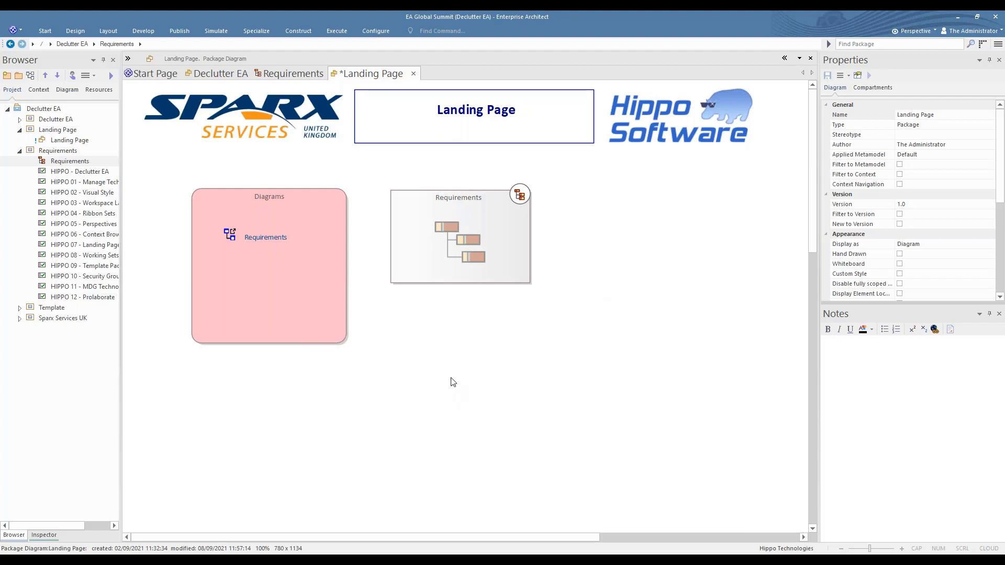
Return to the Declutter EA diagram, tick 7. Landing Pages in the checklist, and select the Manage Working Sets note
left_click(229, 77)
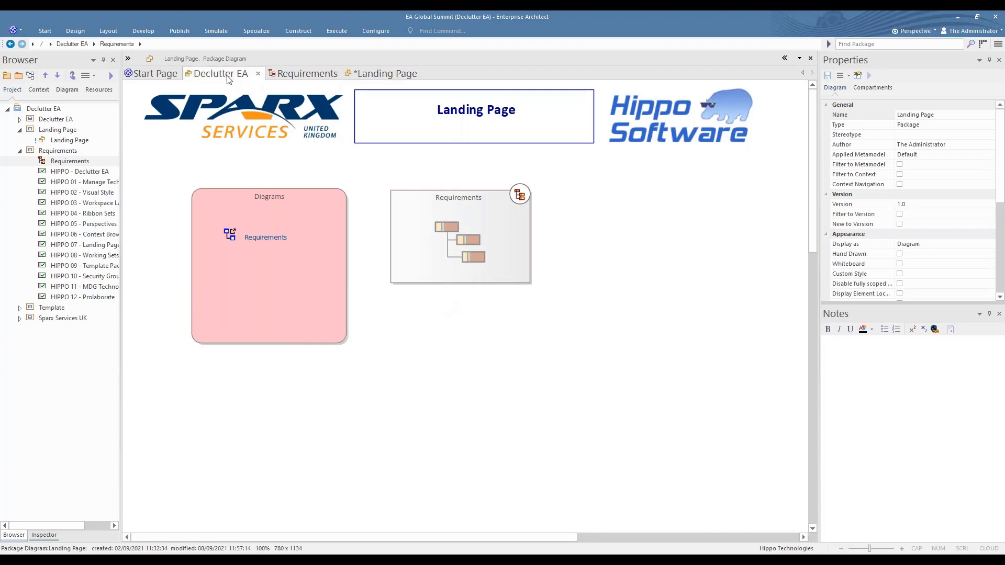
left_click(421, 336)
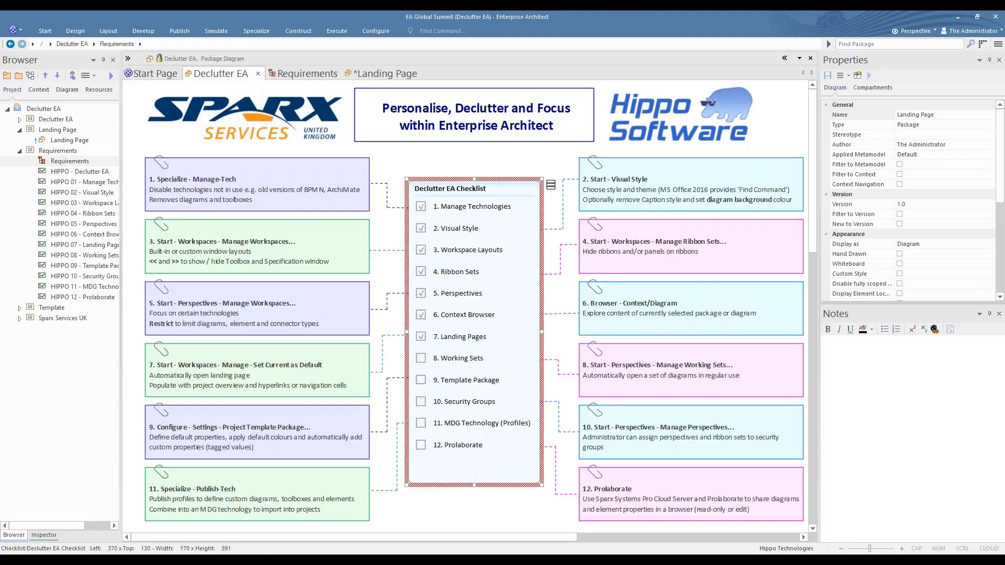
left_click(654, 375)
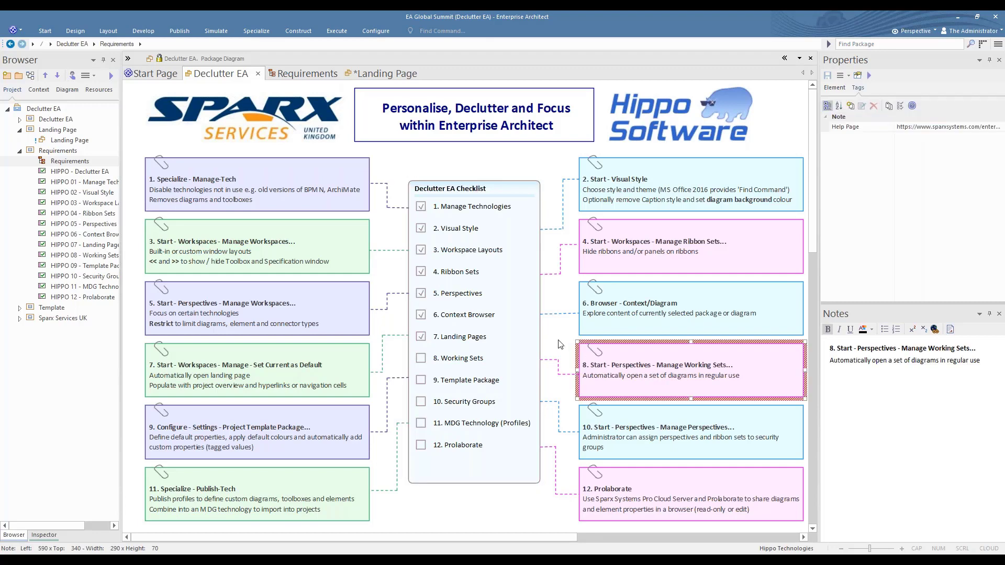
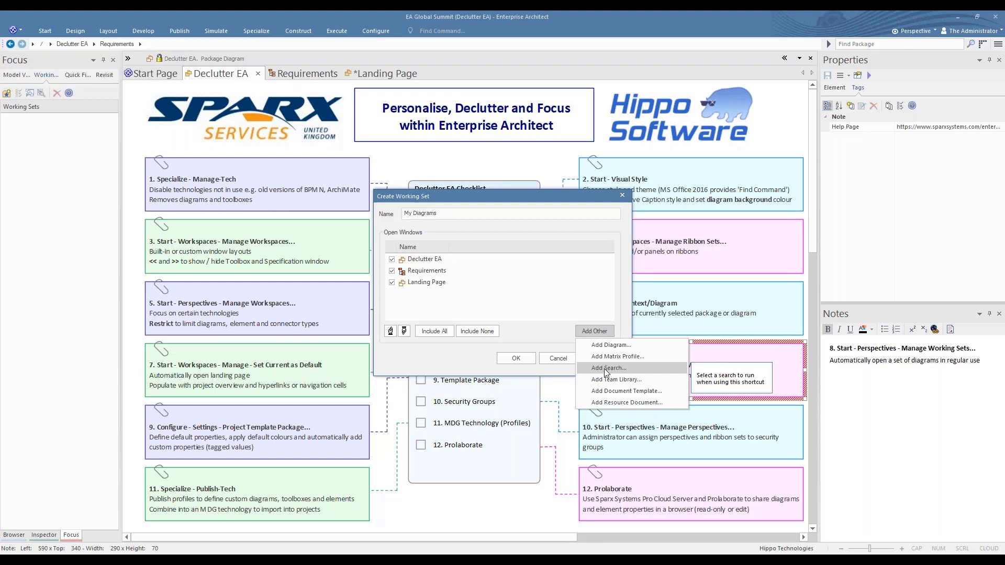
Add the Find Orphans search from the Diagram Searches category to the My Diagrams working set and create the set
left_click(606, 368)
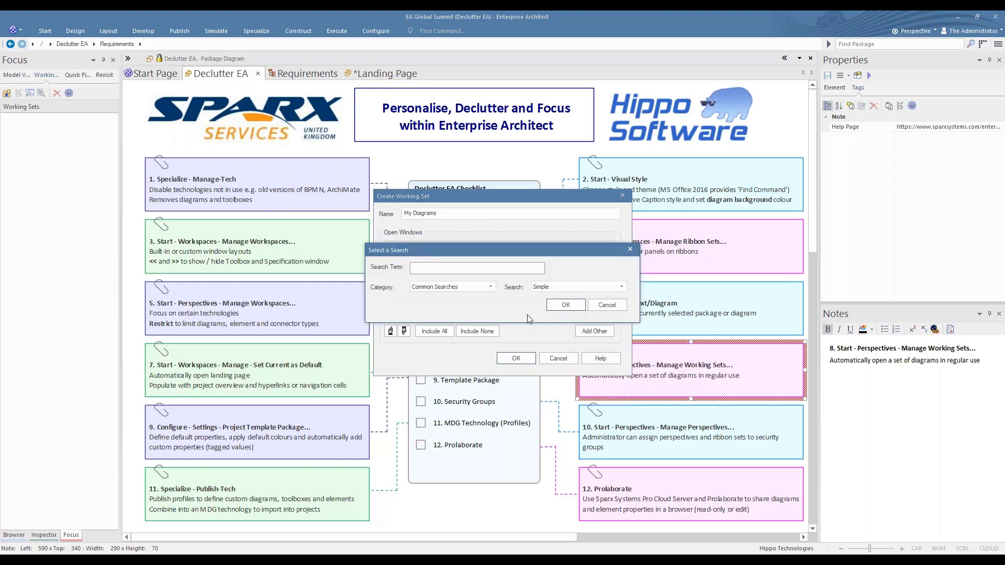
left_click(491, 288)
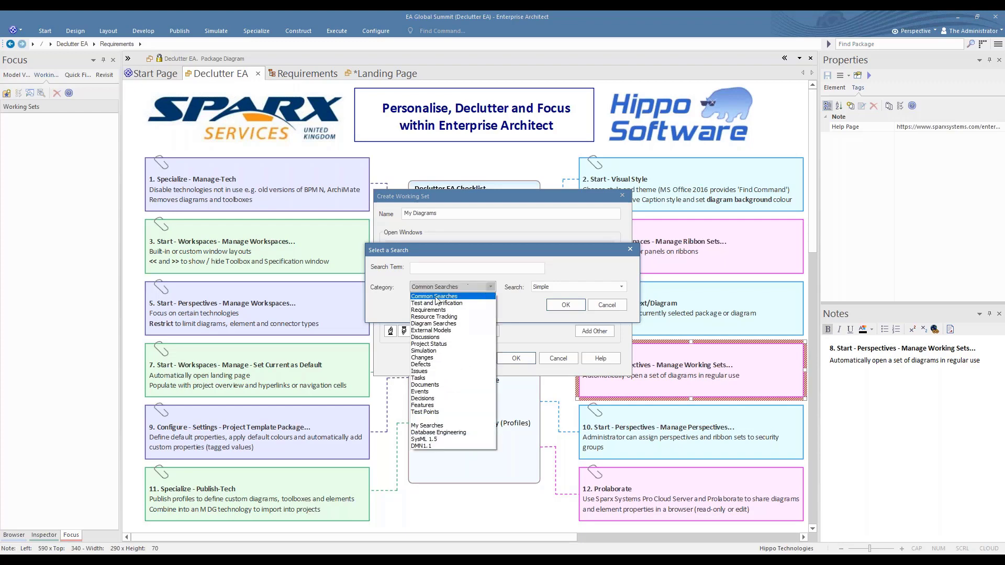
left_click(417, 324)
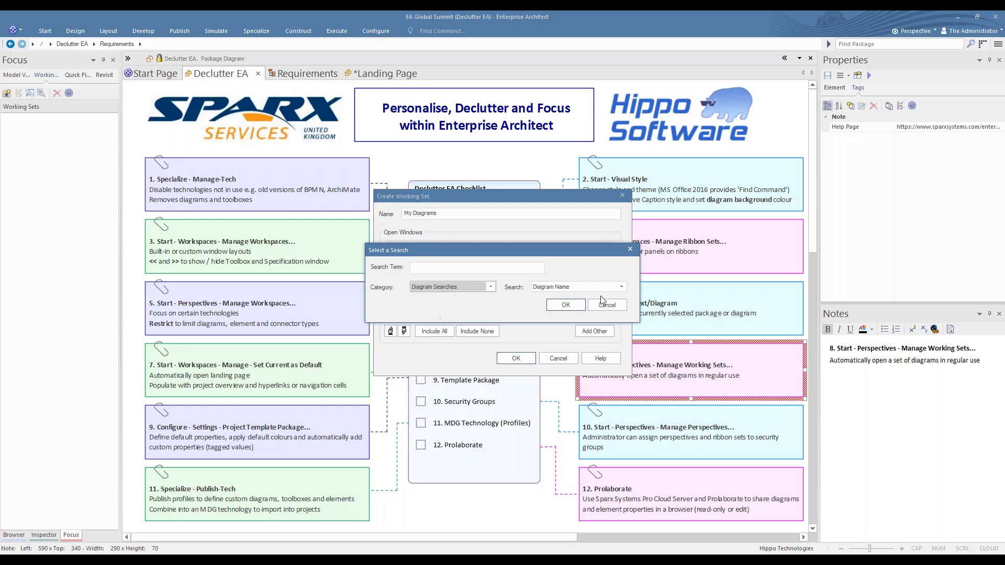
left_click(622, 287)
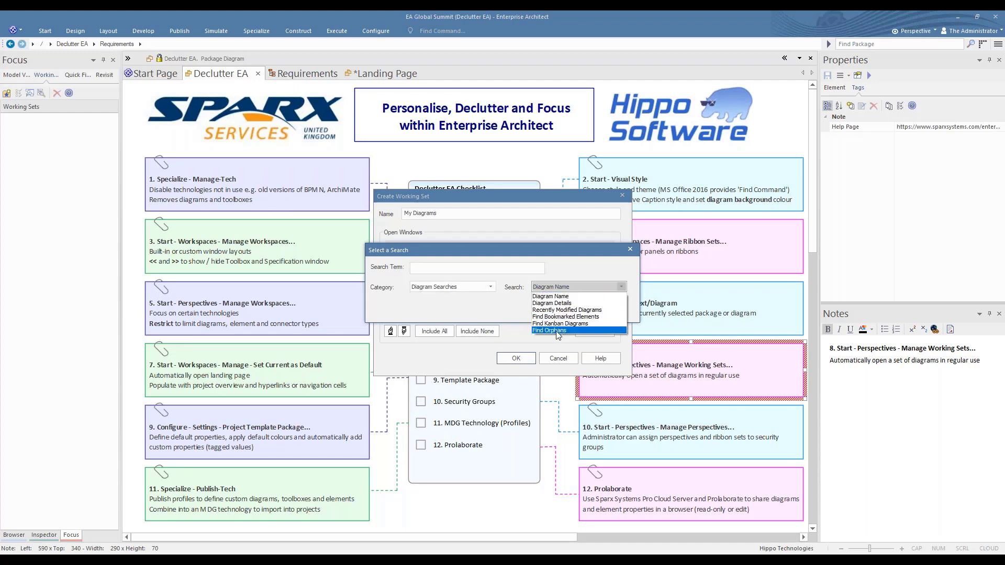
left_click(557, 332)
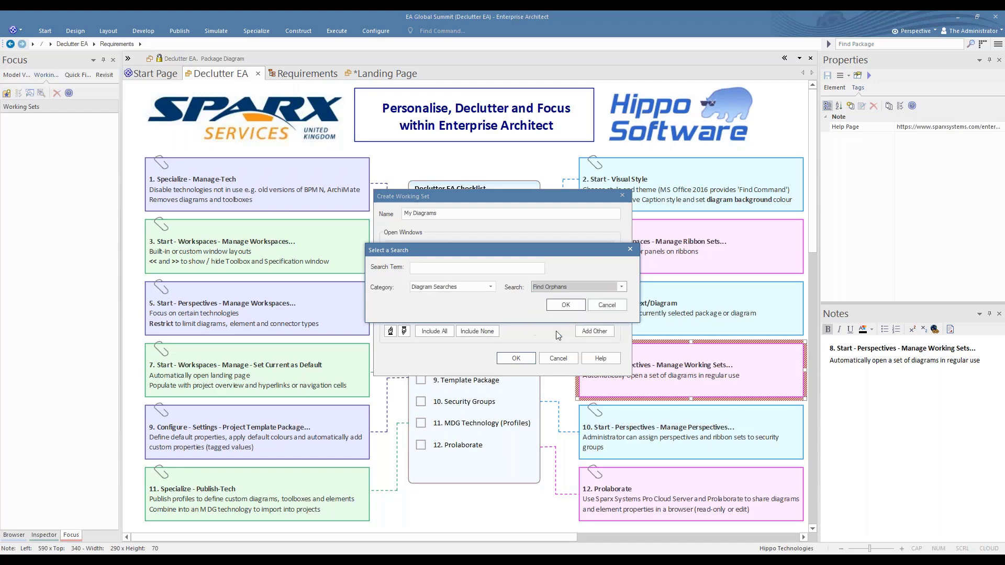
left_click(567, 306)
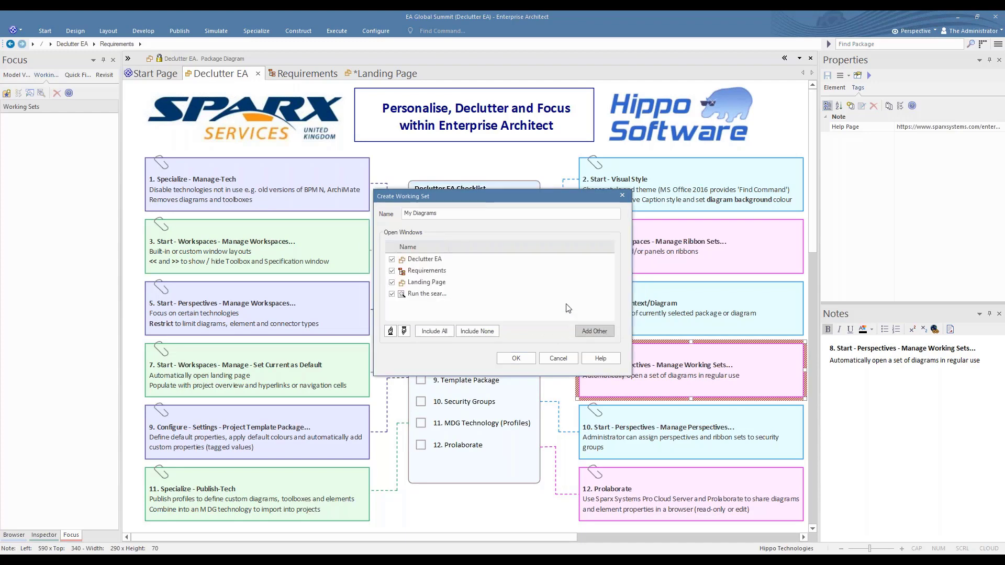
left_click(516, 358)
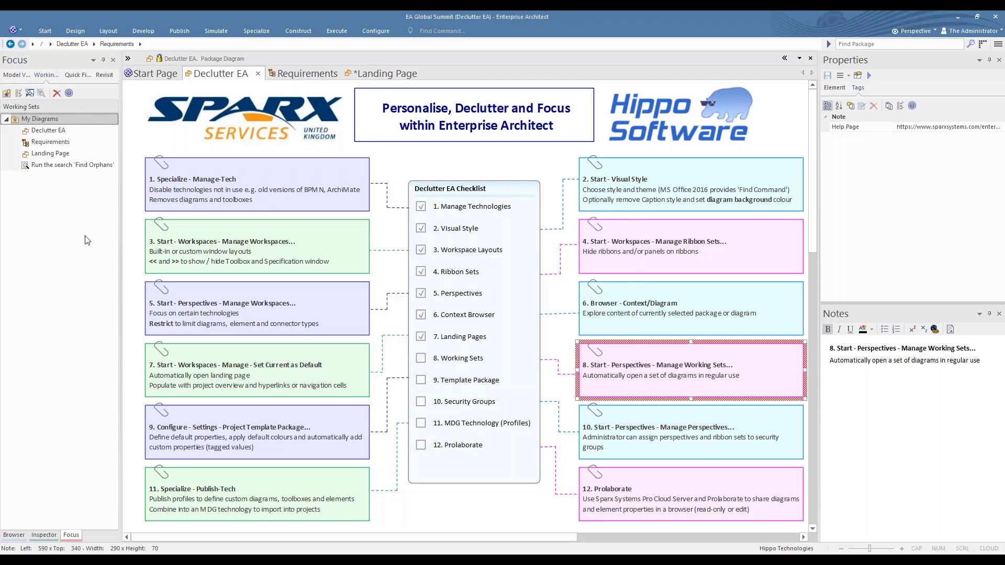
Save all changes and close the Requirements and Landing Page diagrams, keeping the Declutter EA diagram open
left_click(307, 70)
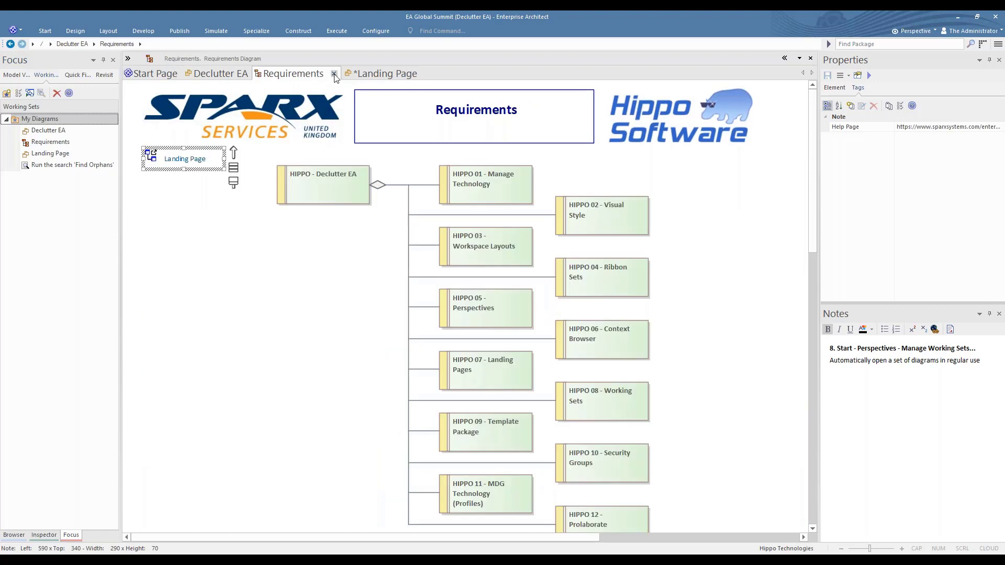
left_click(334, 76)
right_click(301, 73)
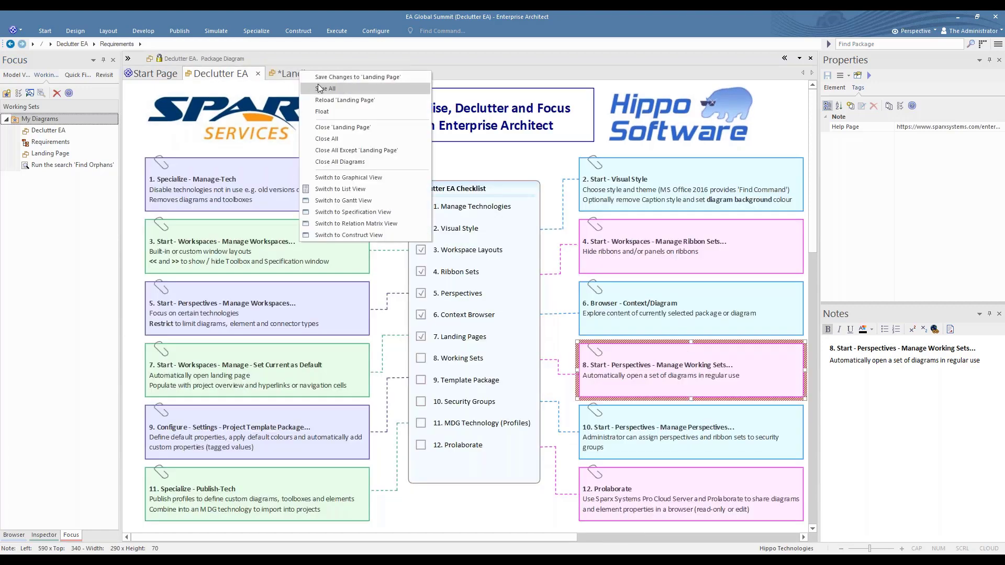
left_click(319, 89)
left_click(318, 74)
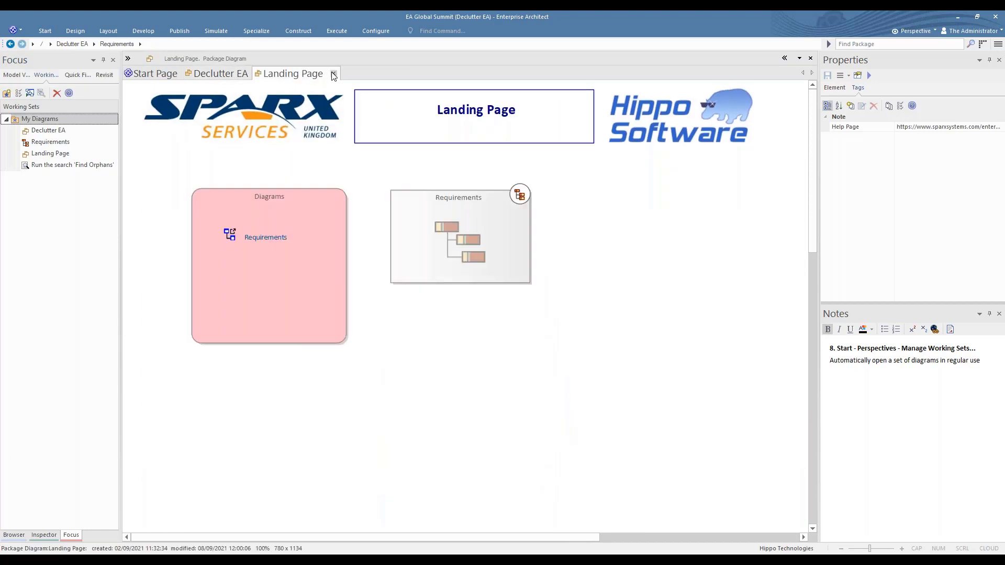
left_click(332, 77)
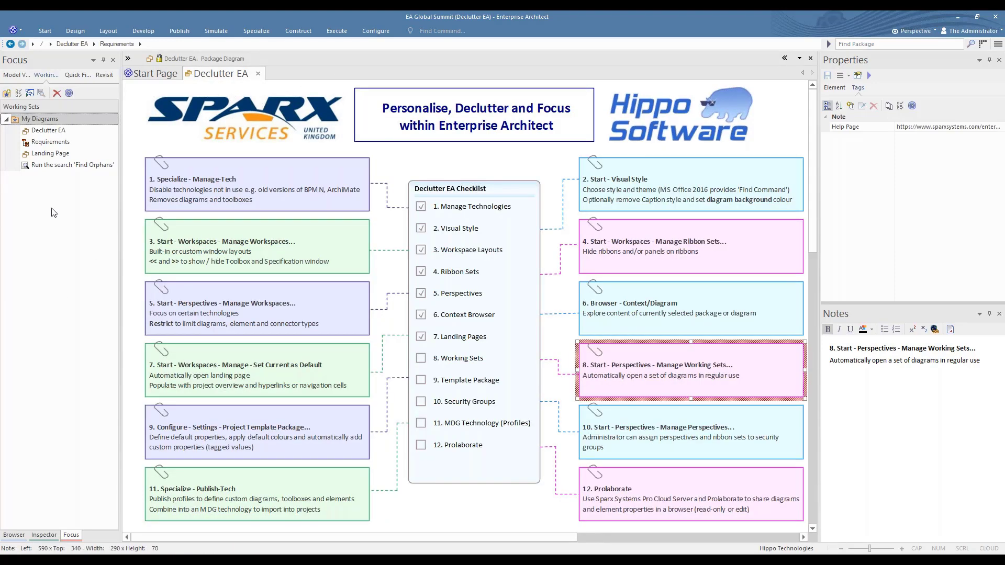
Open the My Diagrams working set, view the Requirements diagram, and return to the Declutter EA diagram
right_click(37, 122)
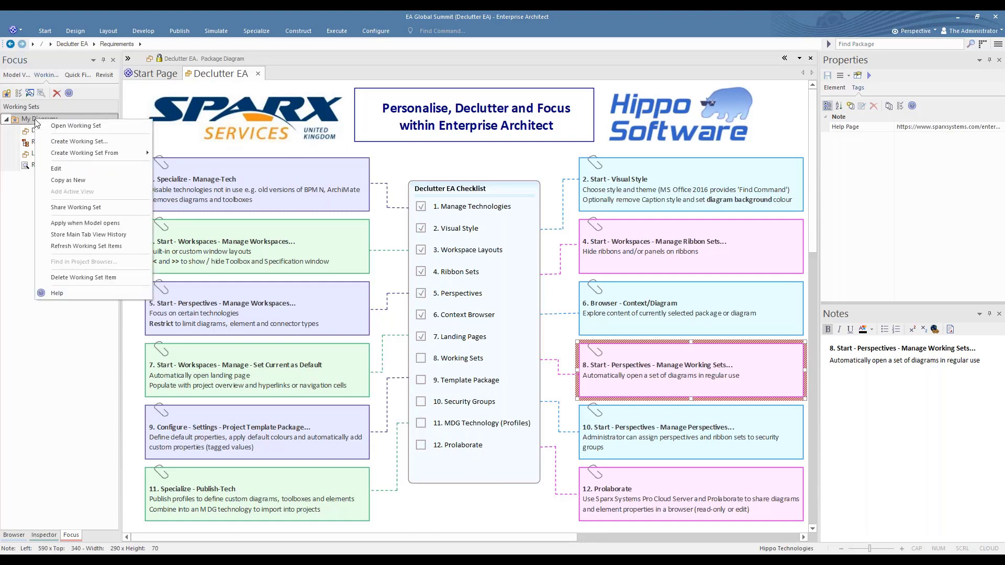
left_click(76, 127)
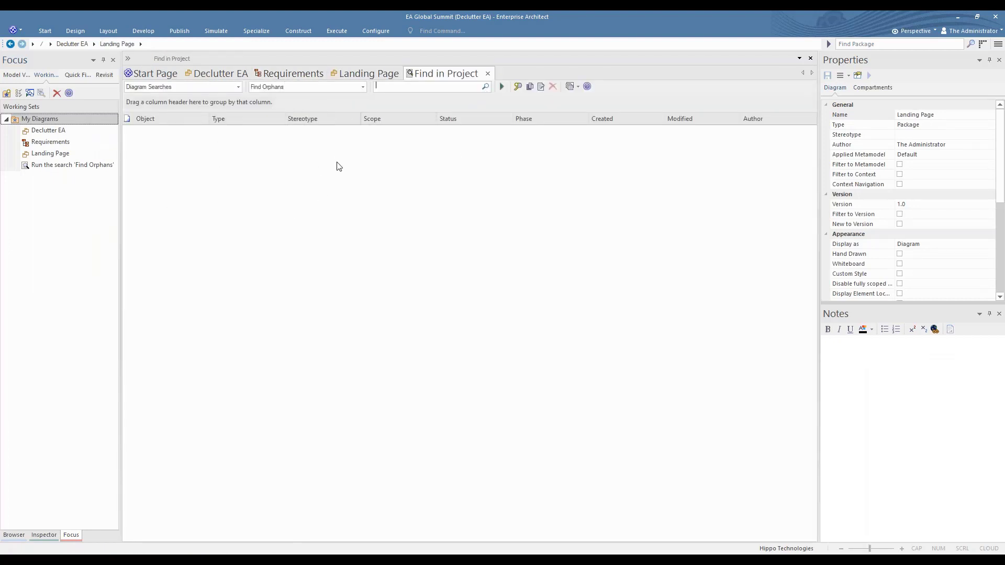
left_click(287, 74)
left_click(218, 74)
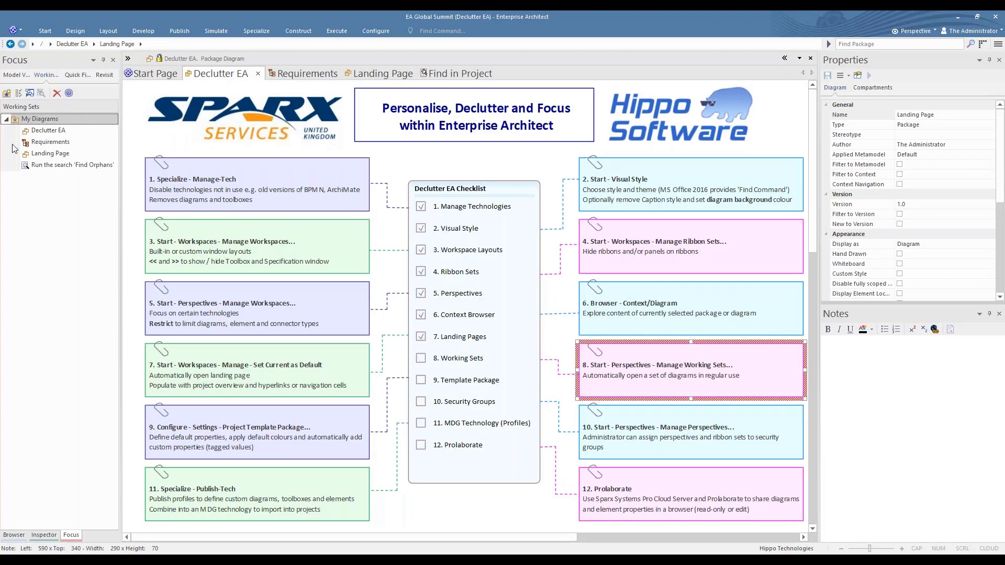
Set the My Diagrams working set to apply when the model opens, and tick 8. Working Sets in the checklist
right_click(44, 120)
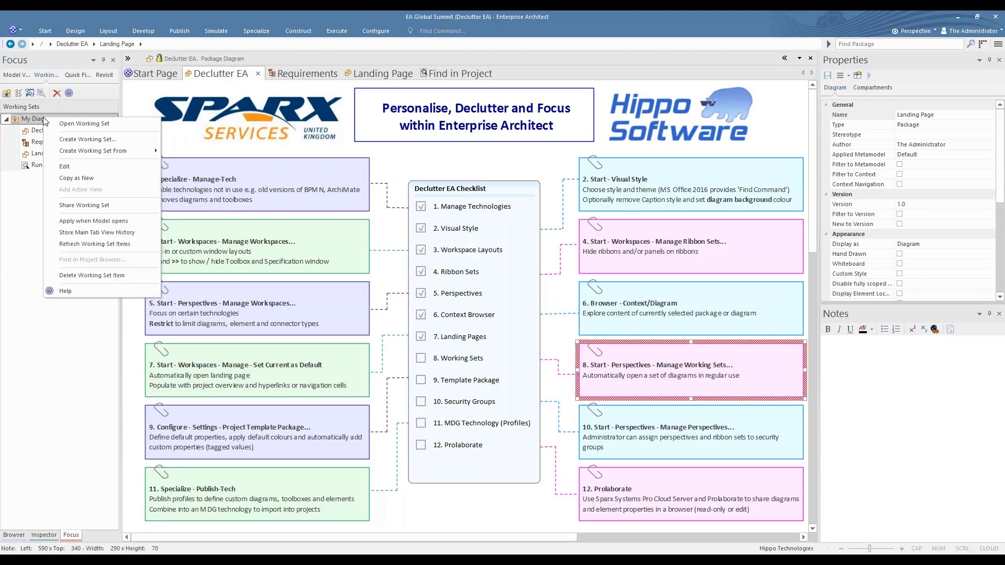
left_click(95, 223)
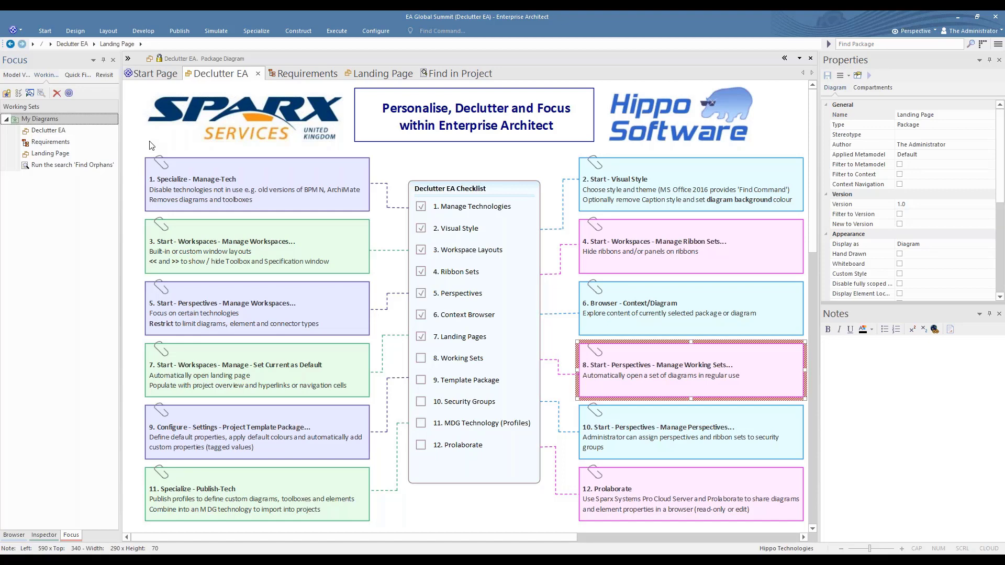
left_click(421, 358)
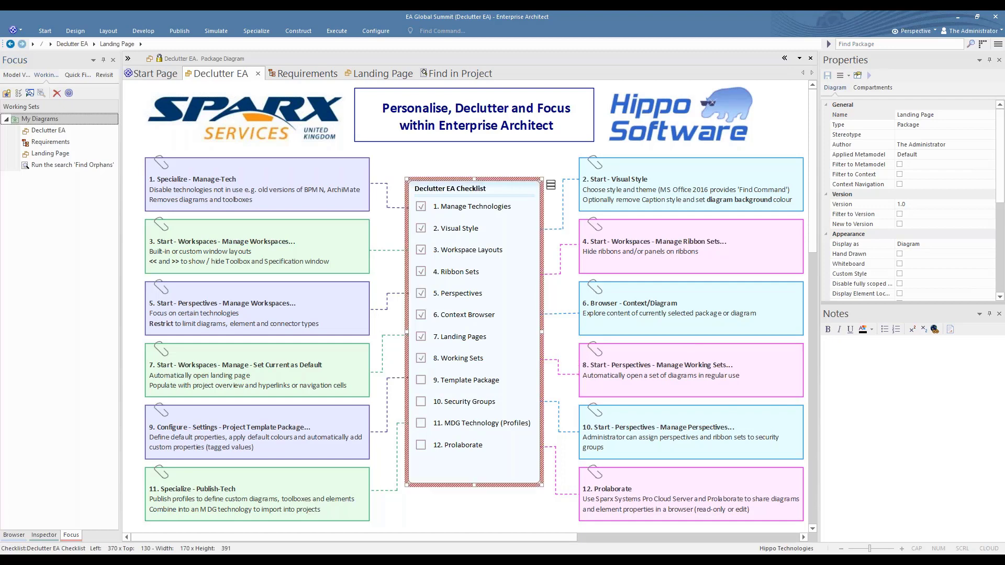
Select the Project Template Package note, and examine the status options and tags of HIPPO - Declutter EA in the Requirements diagram
left_click(336, 423)
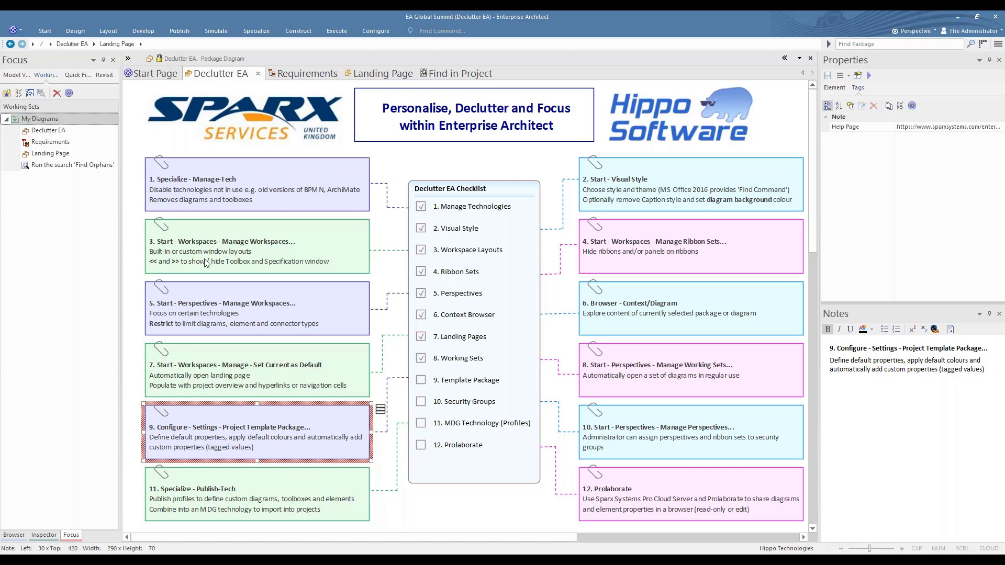
left_click(298, 71)
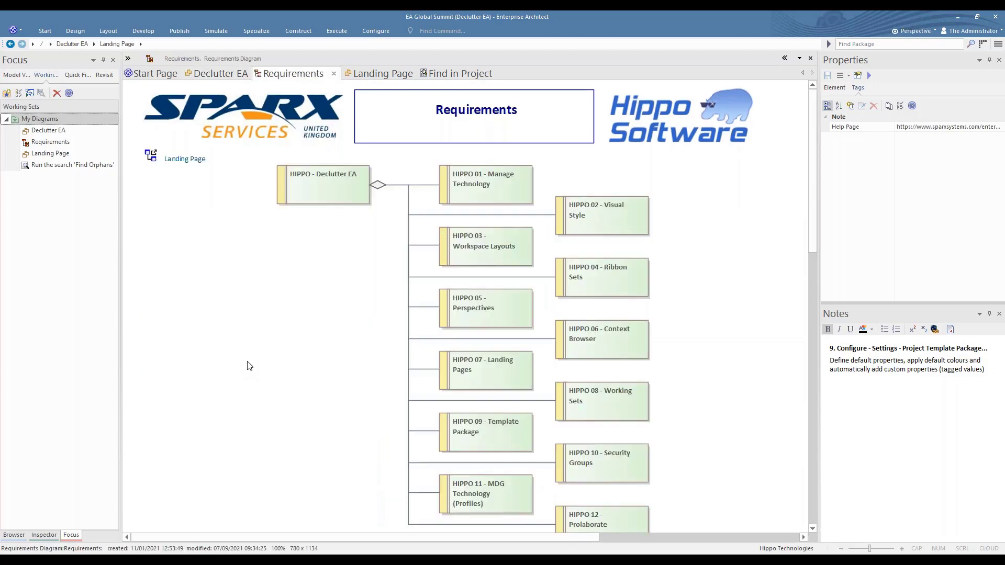
left_click(321, 198)
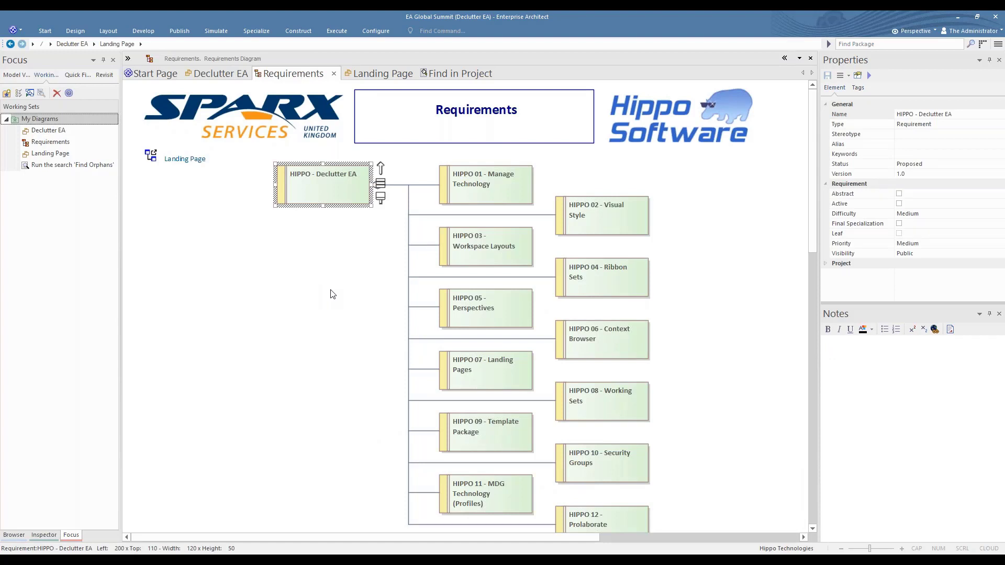
left_click(990, 162)
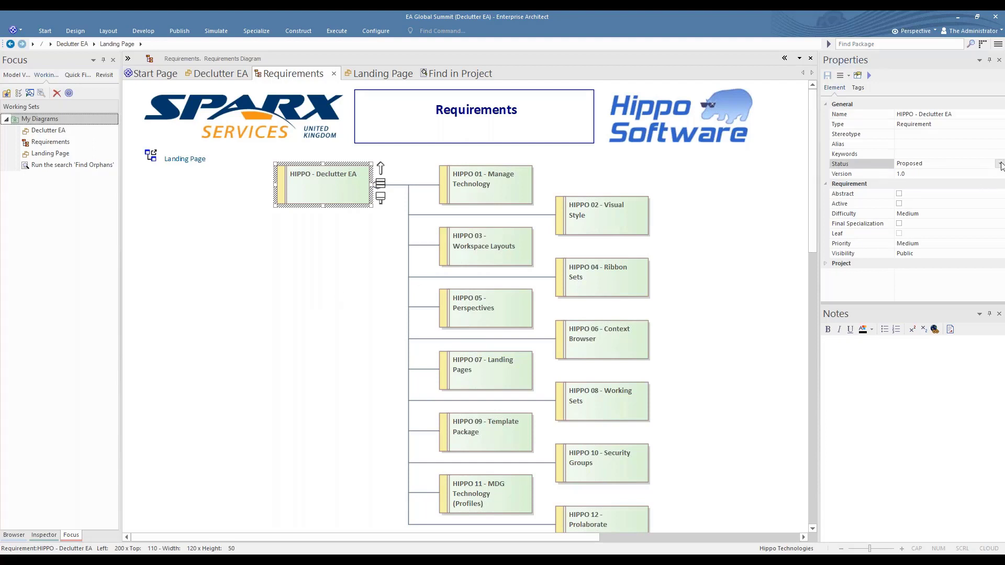
left_click(1000, 164)
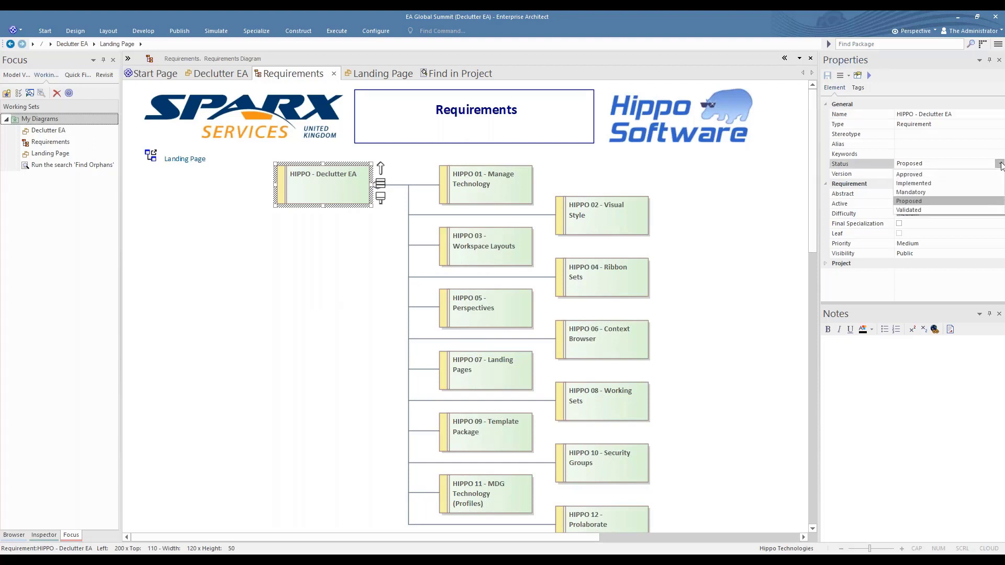
left_click(914, 203)
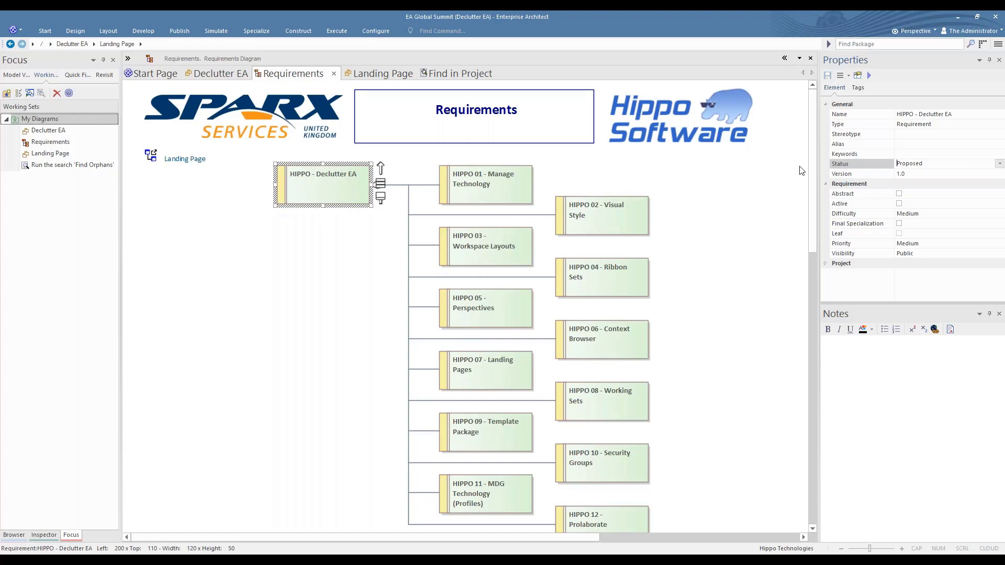
left_click(859, 87)
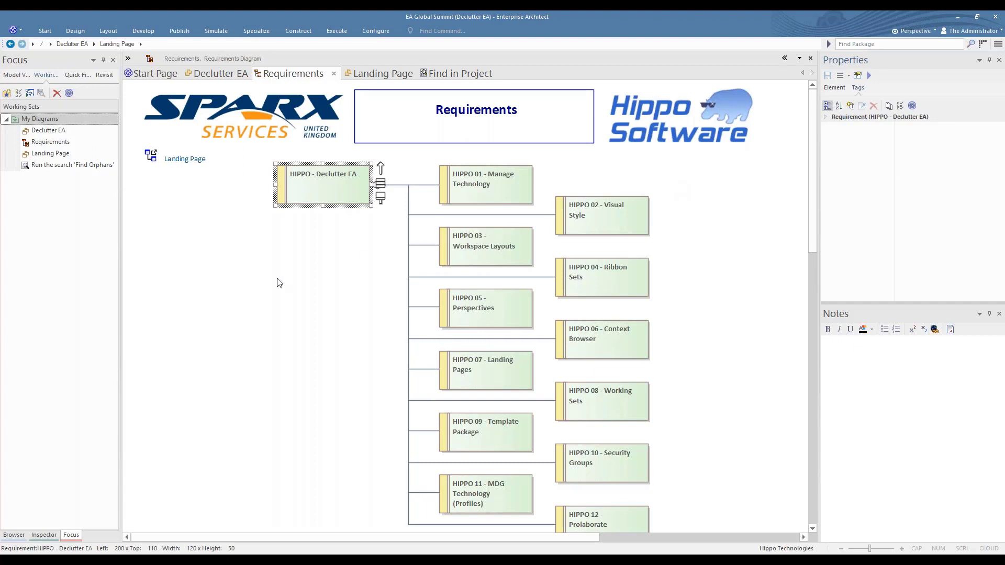
Close the Focus and Inspector windows, and open the Template diagram inside the Template package
left_click(113, 60)
left_click(113, 61)
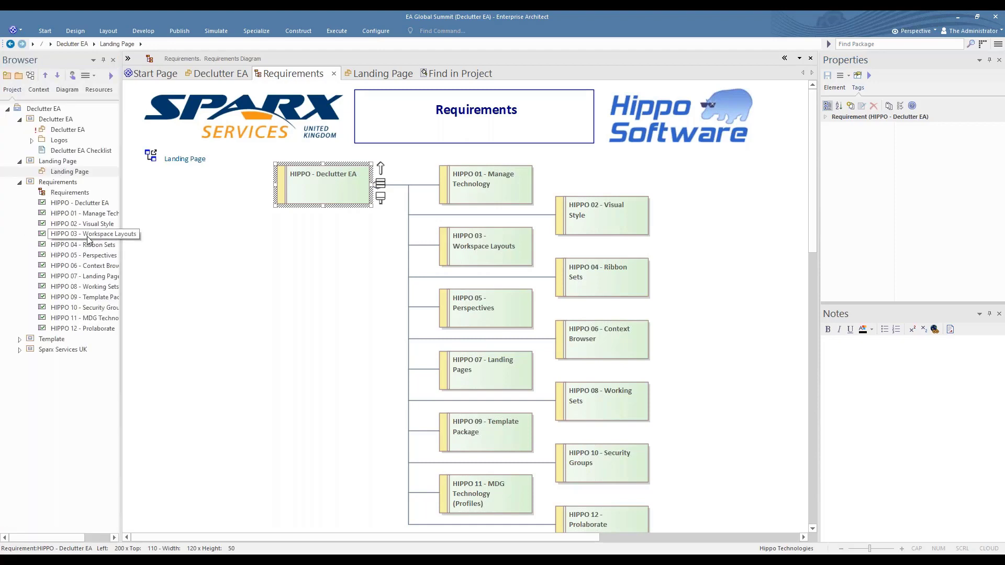
left_click(19, 339)
left_click(43, 340)
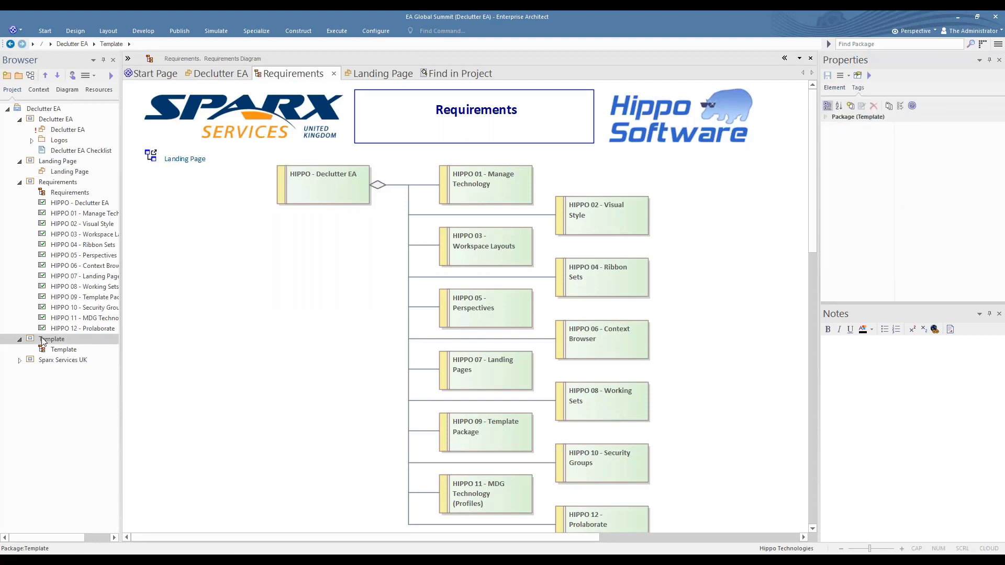
double_click(64, 350)
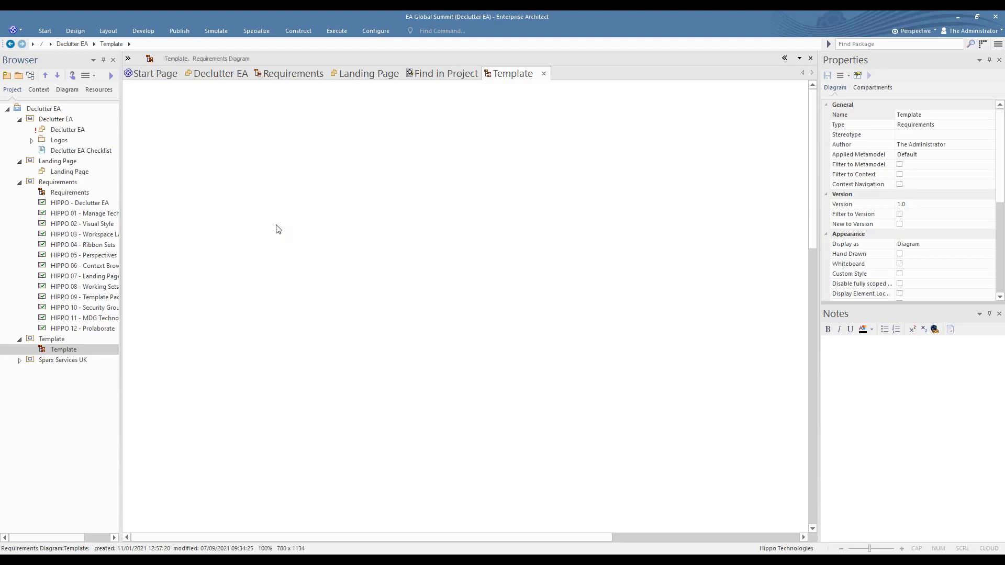
Show the toolbox and place a new Requirement element in the upper part of the empty Template diagram
left_click(127, 58)
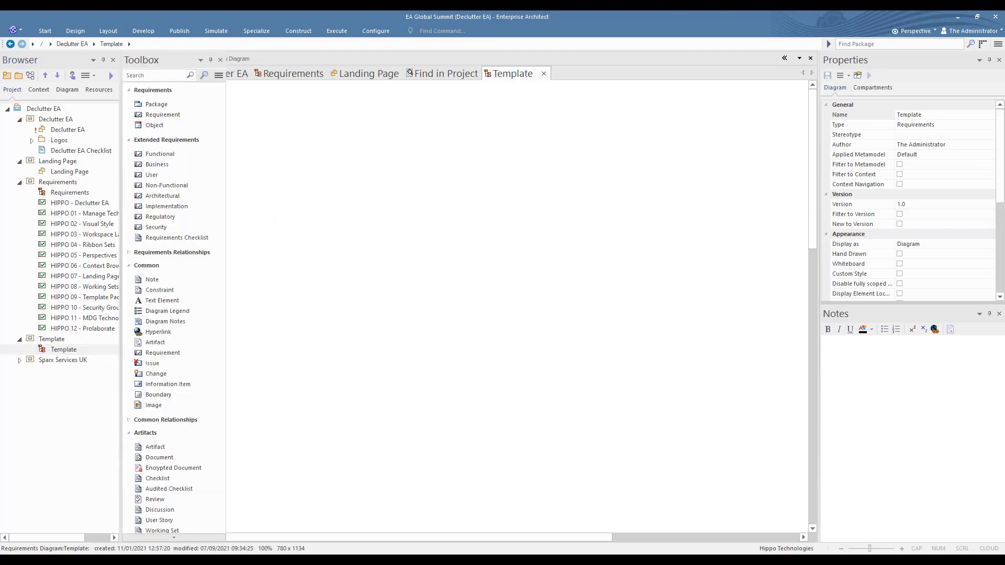
left_click(167, 115)
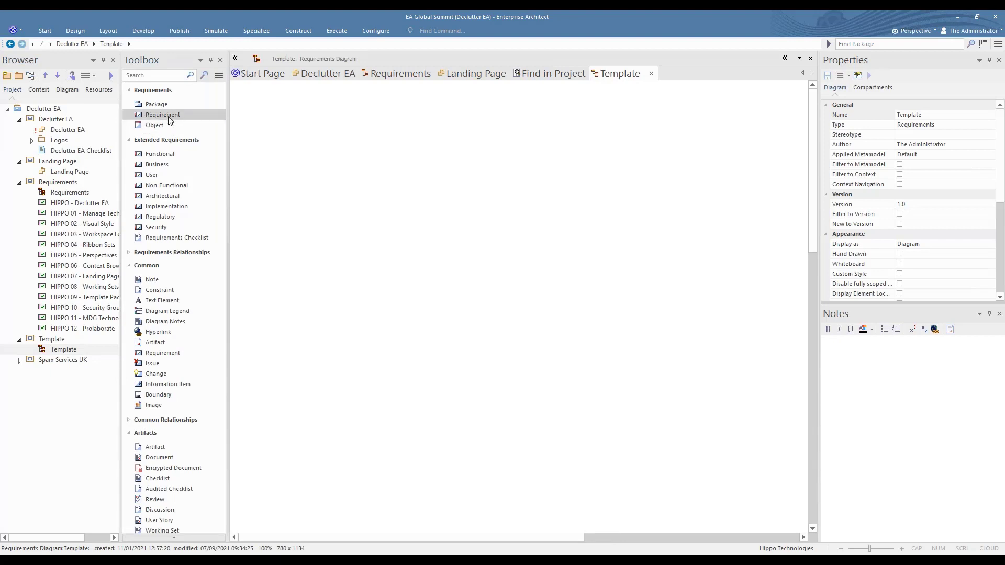
left_click(344, 182)
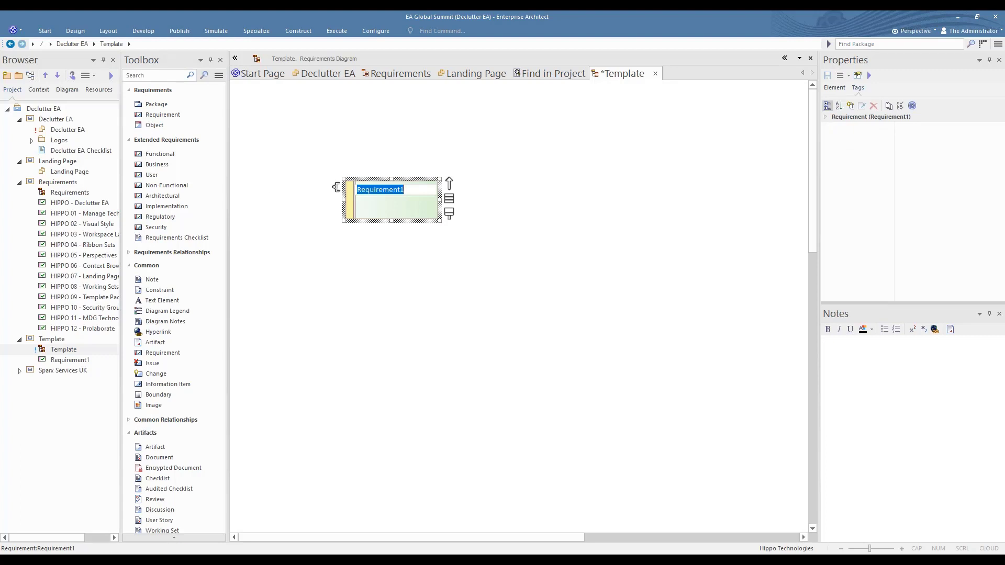
Set the new requirement's fill colour to light purple
left_click(109, 31)
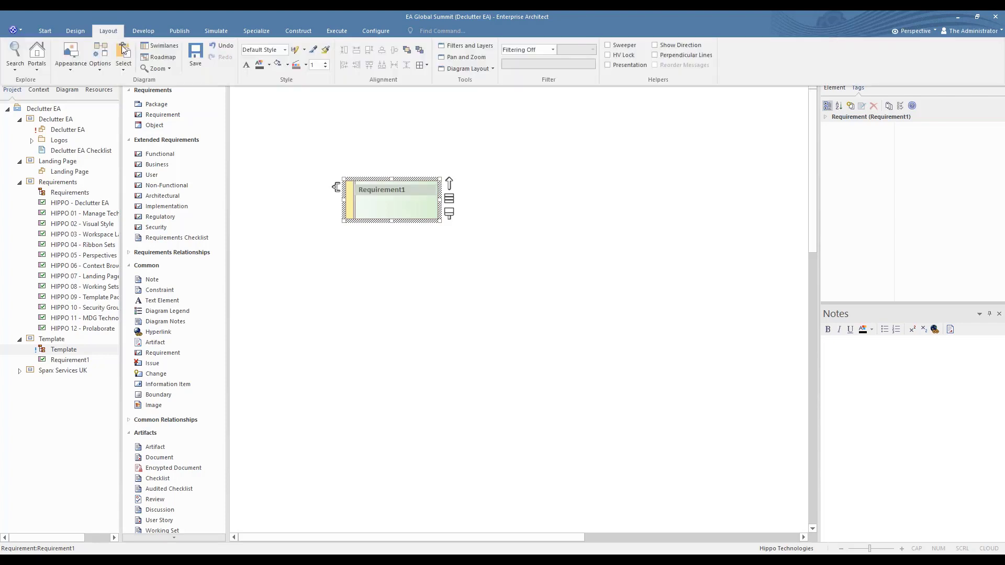
left_click(288, 66)
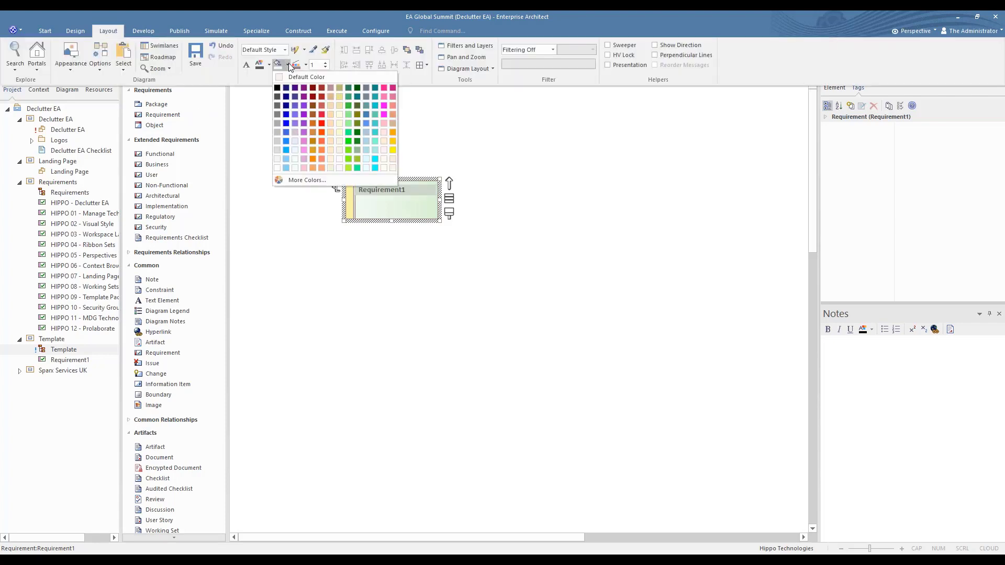
left_click(295, 133)
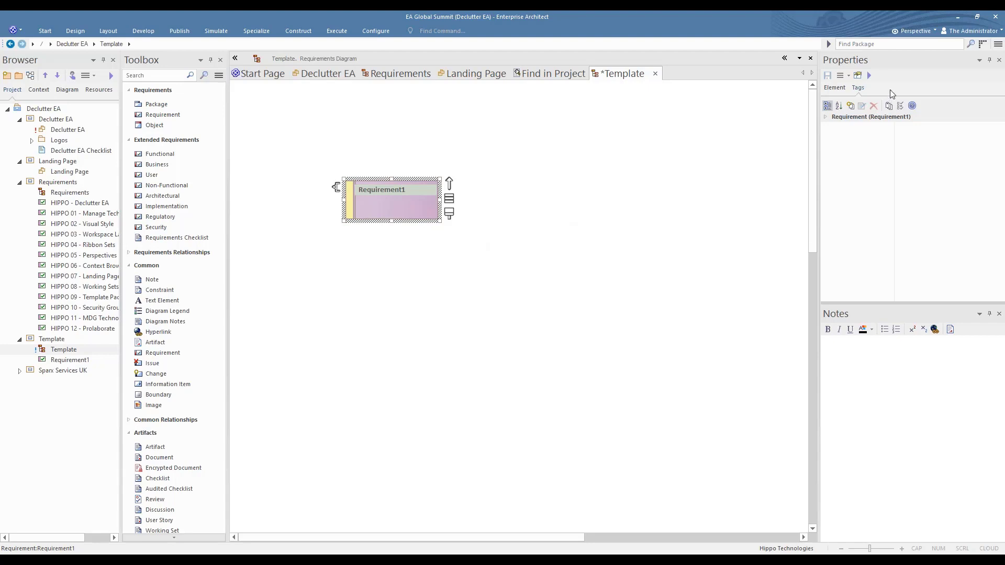
Set the status of the requirement in the Template diagram to Approved
left_click(837, 89)
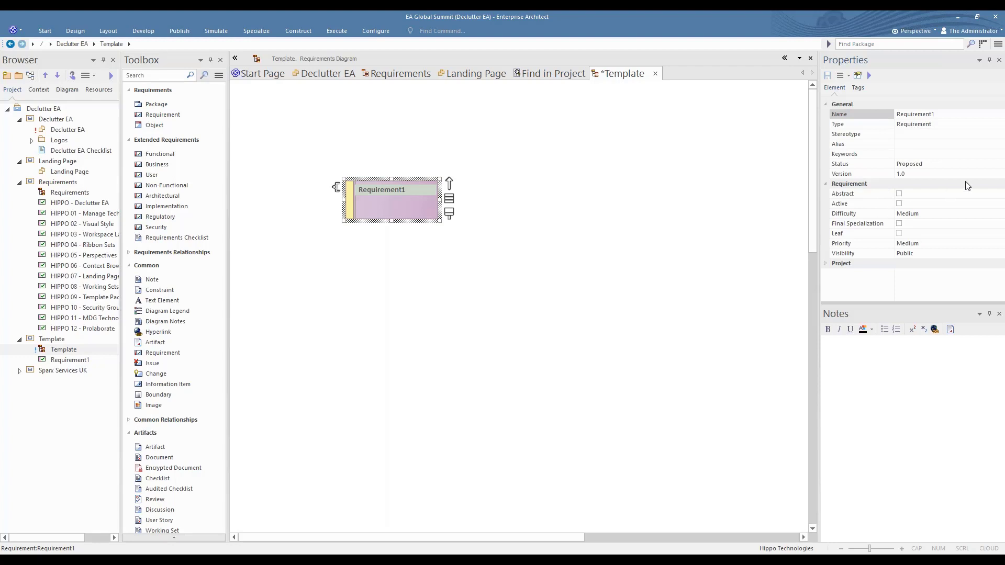
left_click(990, 166)
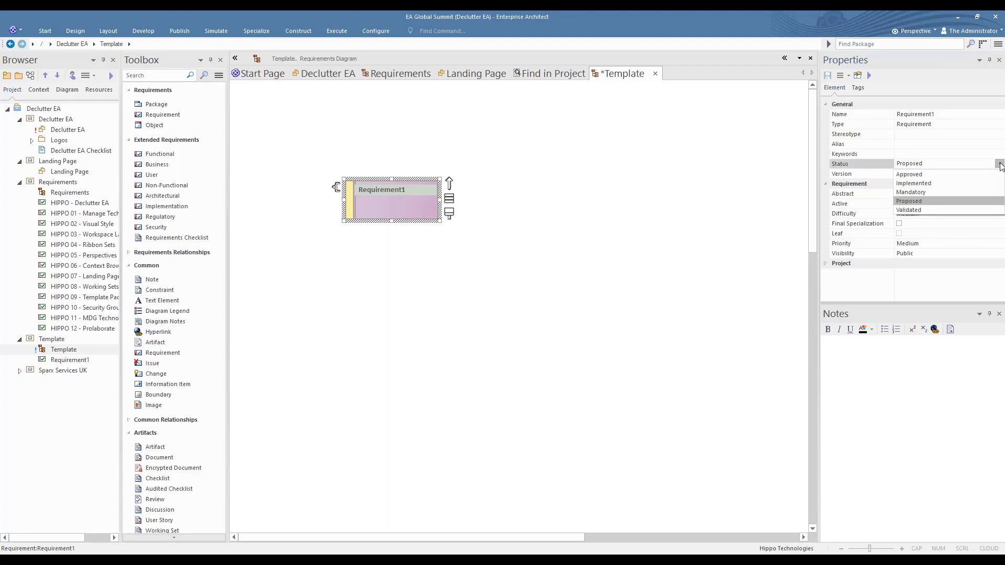
left_click(1000, 165)
left_click(917, 179)
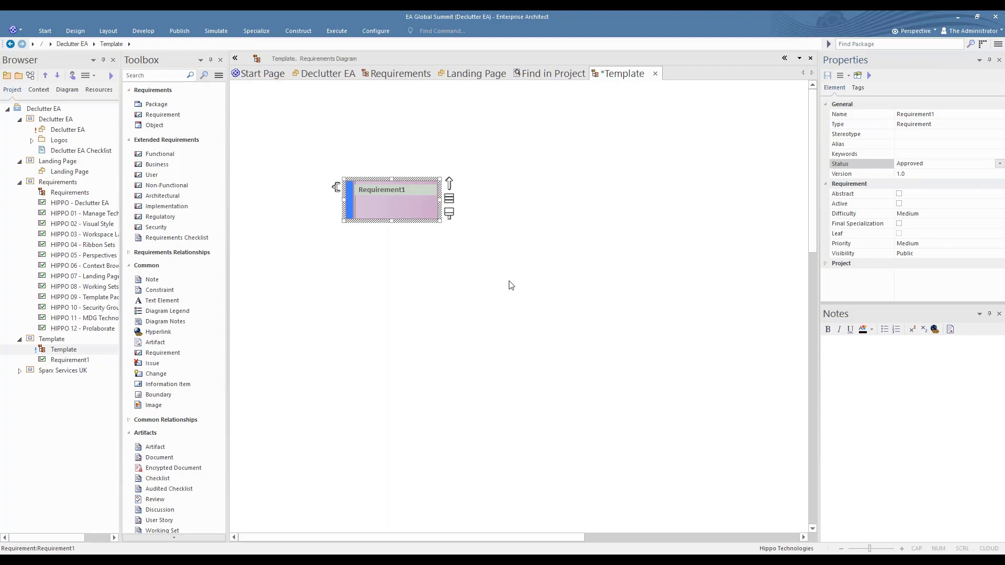
Examine the default tagged value type definitions for Owner, Review Date and Review Status, including their types, allowed values and defaults
left_click(859, 88)
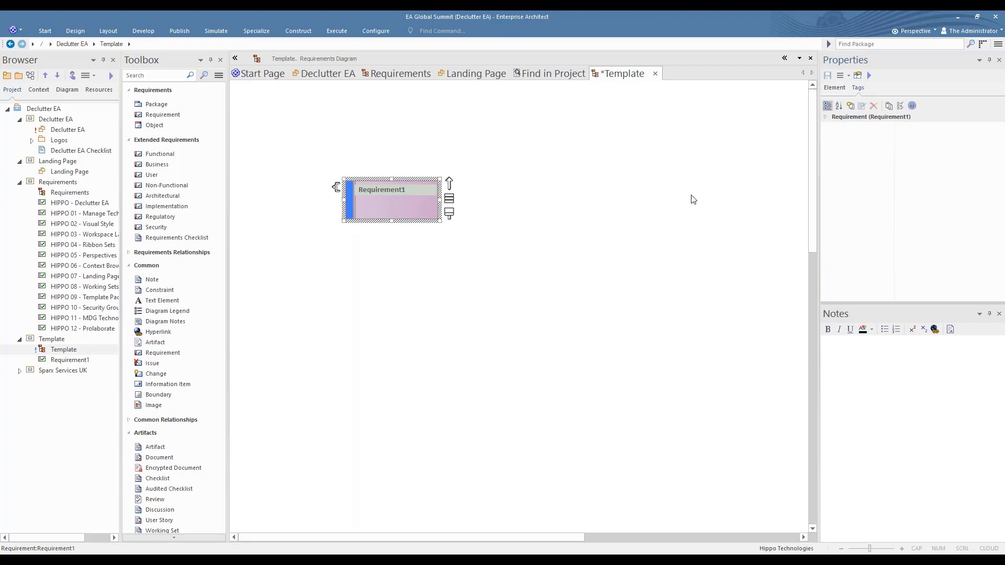
left_click(890, 106)
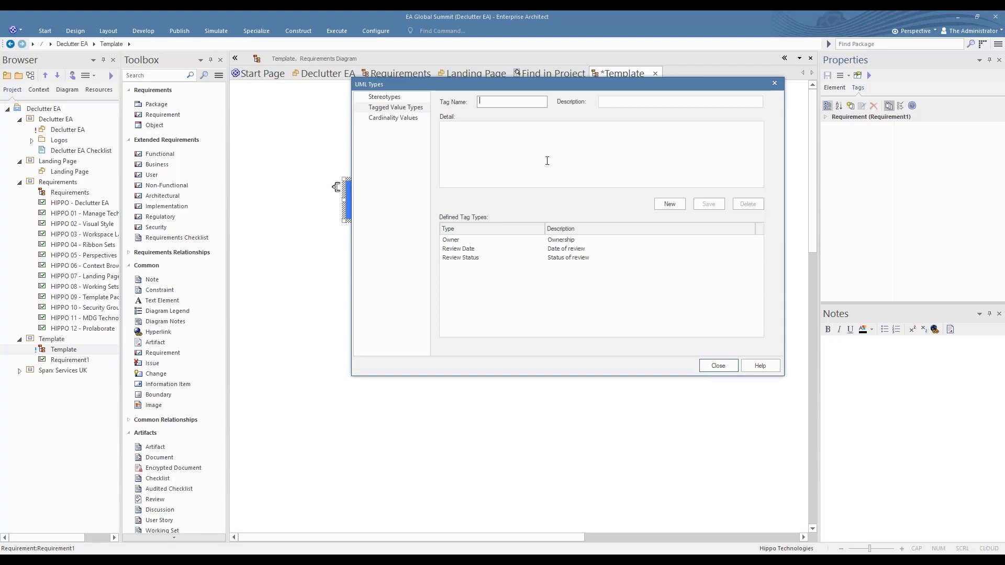
left_click(458, 243)
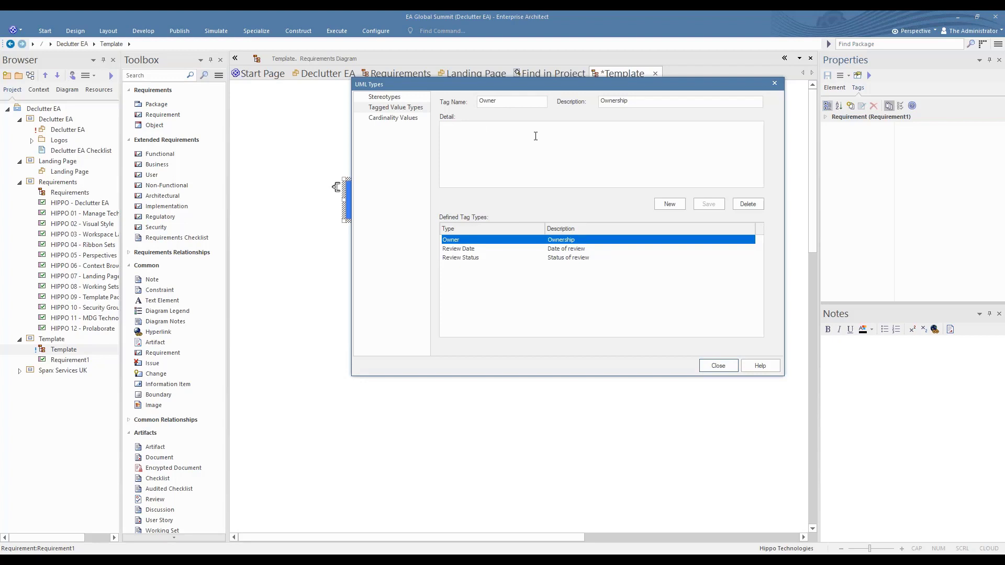
left_click(466, 250)
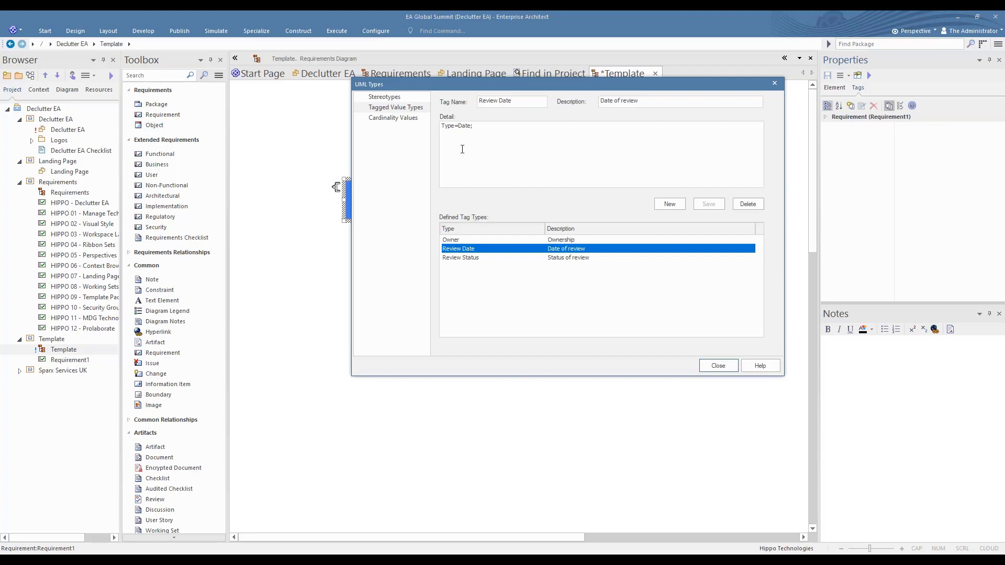
left_click_drag(441, 126, 496, 126)
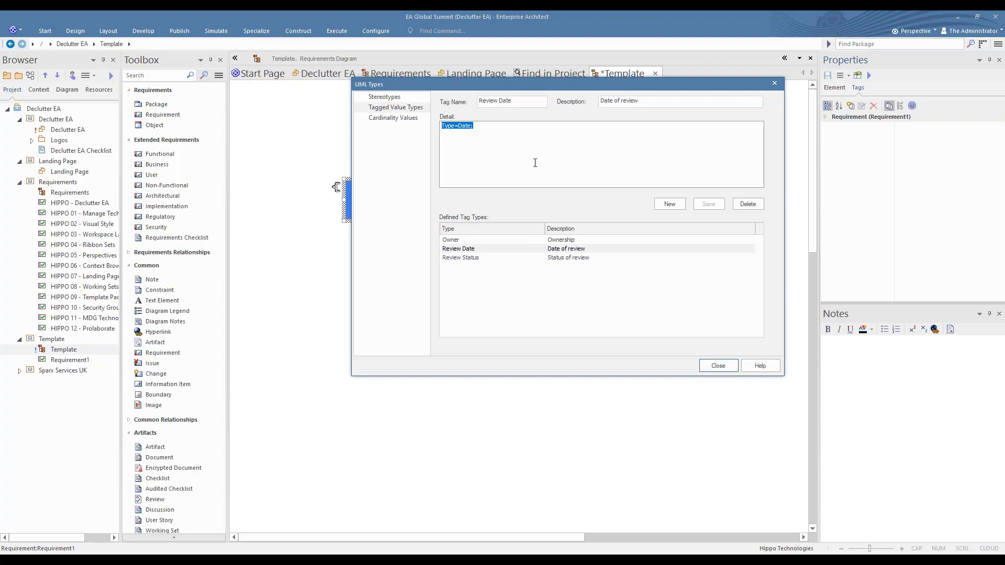
left_click(470, 259)
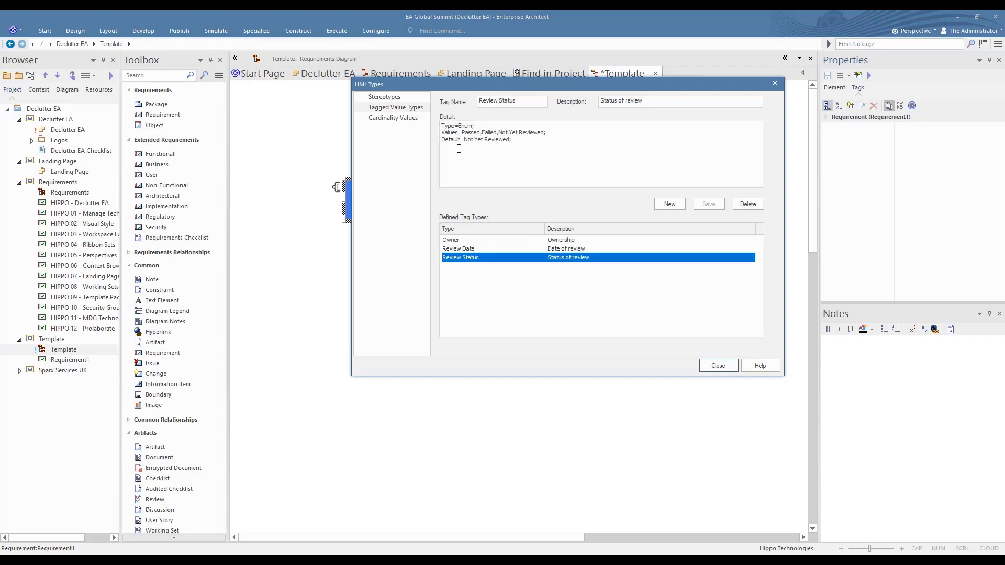
left_click_drag(442, 133, 570, 134)
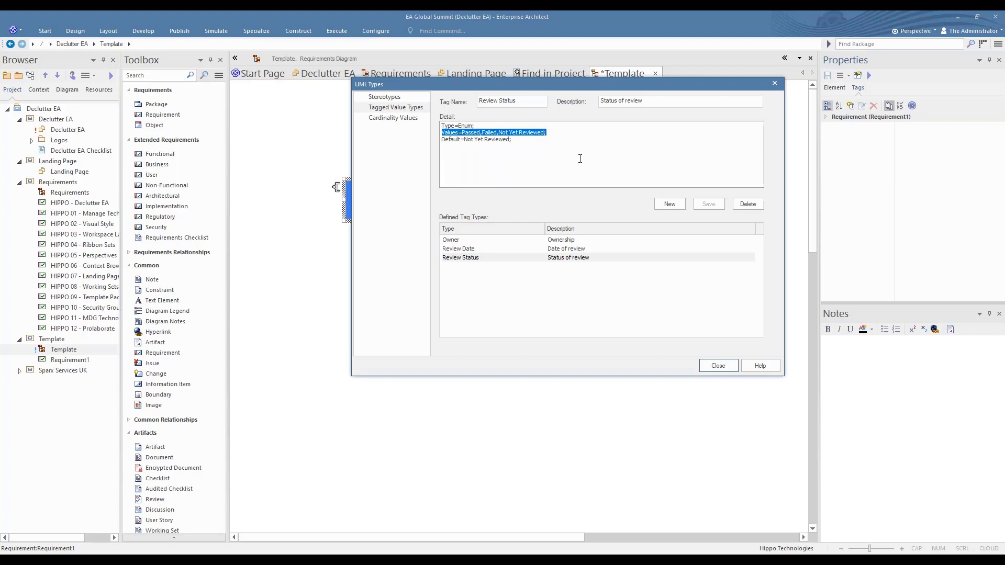
left_click_drag(443, 140, 533, 141)
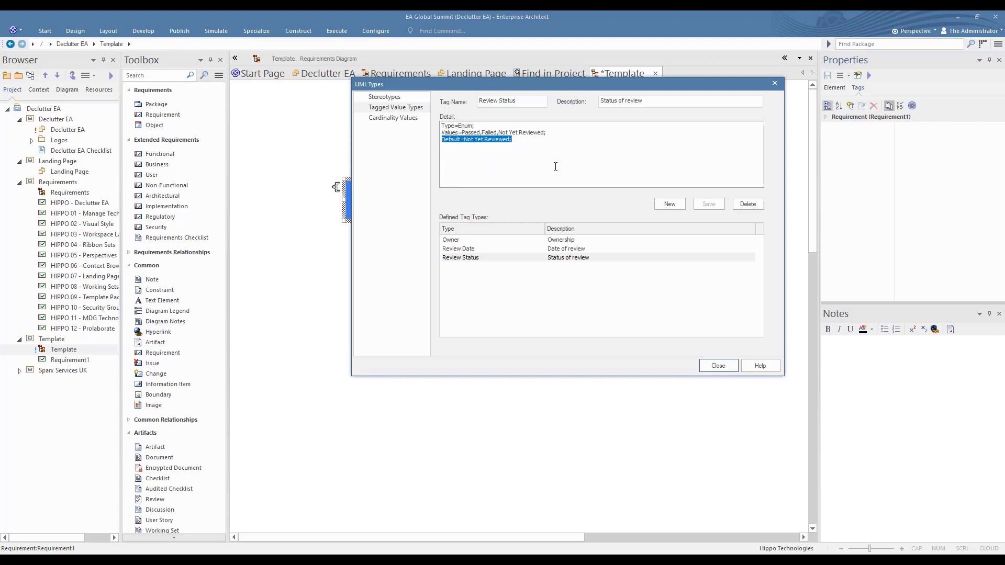
left_click(719, 368)
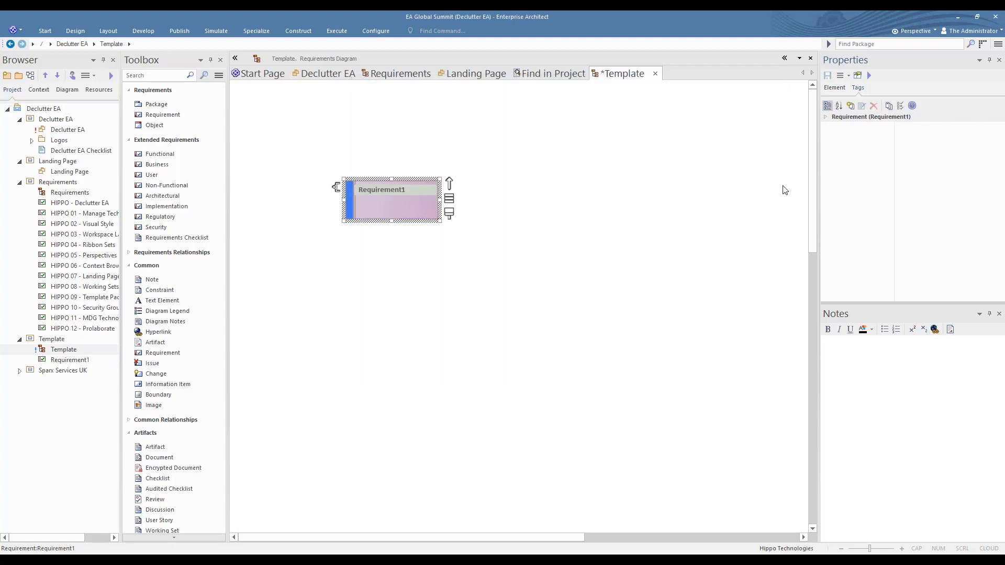
Add an Owner tag with no value to the template requirement
left_click(851, 106)
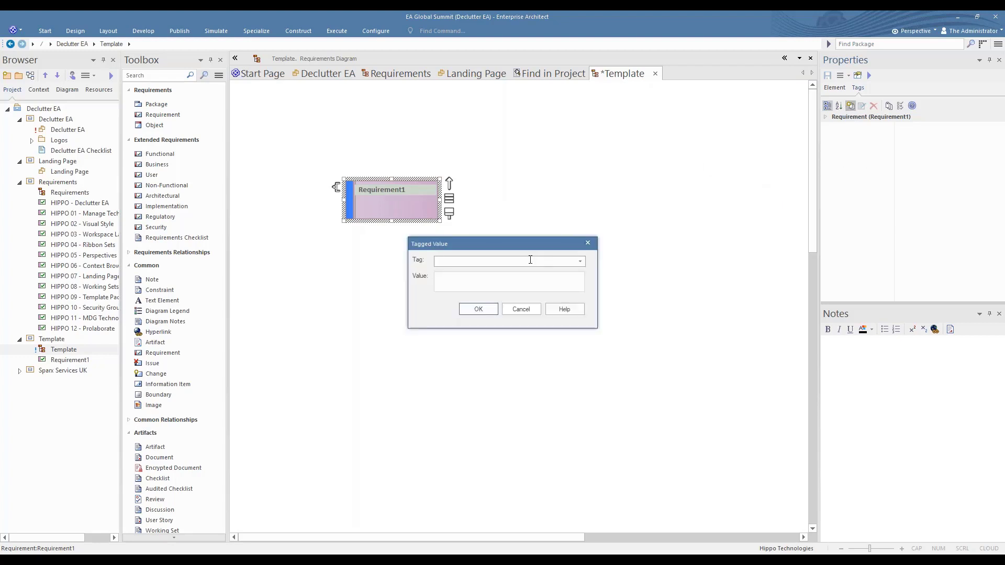
type("O")
left_click(581, 261)
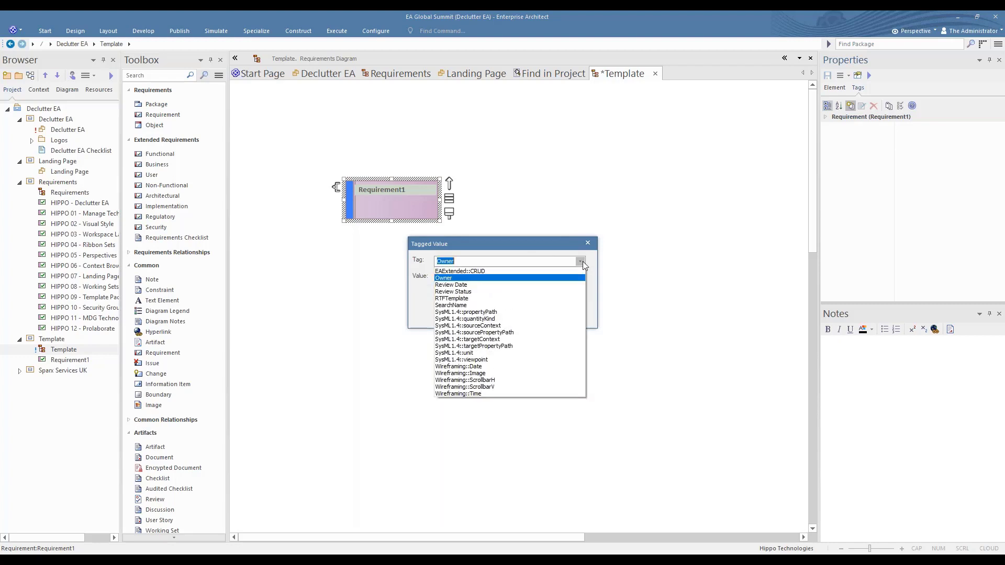
left_click(476, 278)
left_click(478, 309)
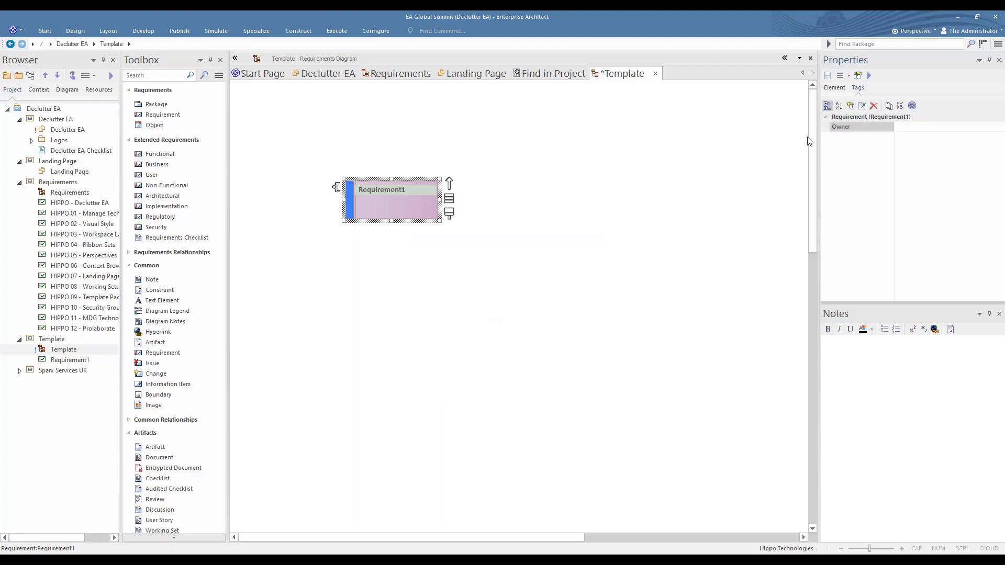
Add a Review Date tag to the template requirement
left_click(850, 106)
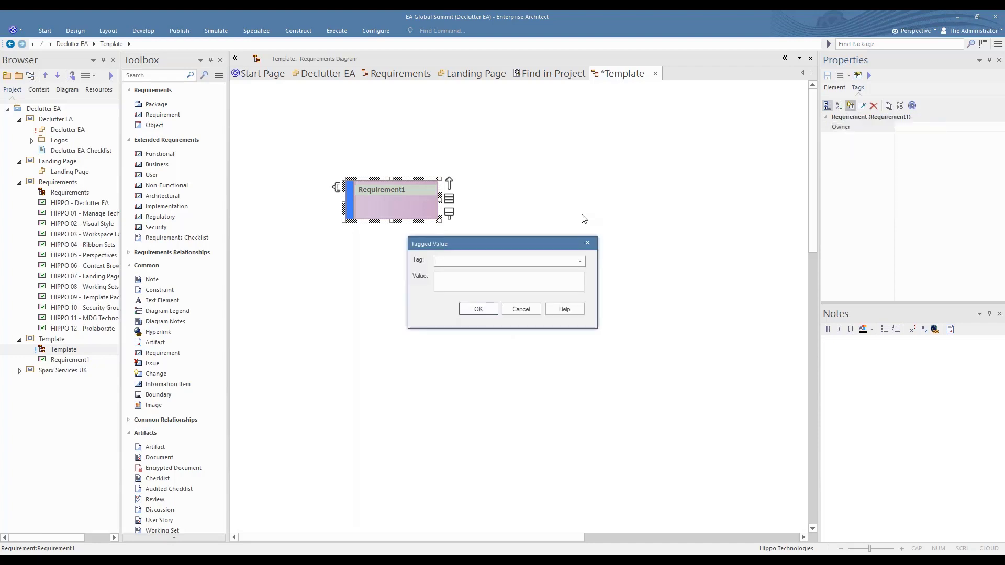
type("R")
left_click(580, 262)
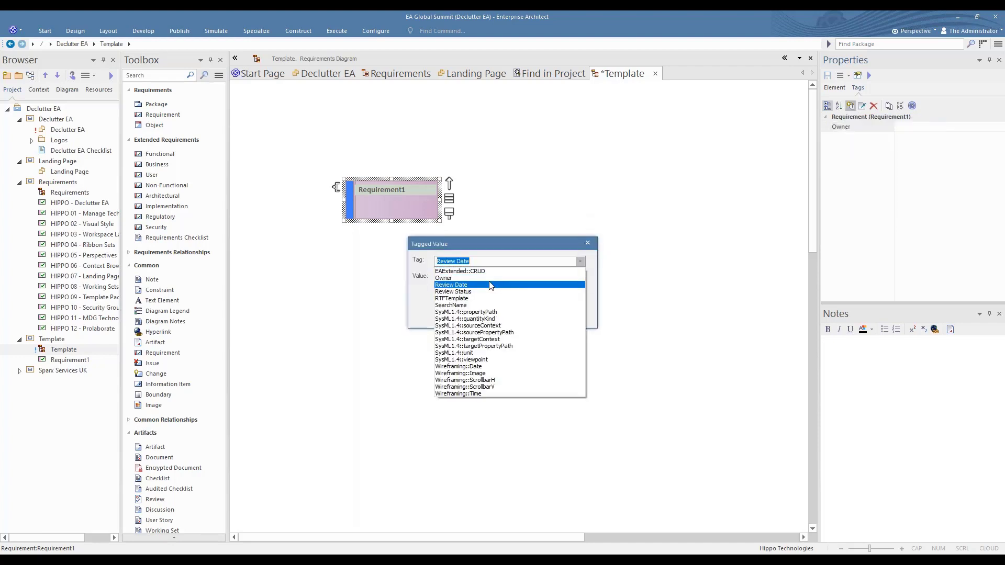
left_click(487, 286)
left_click(474, 310)
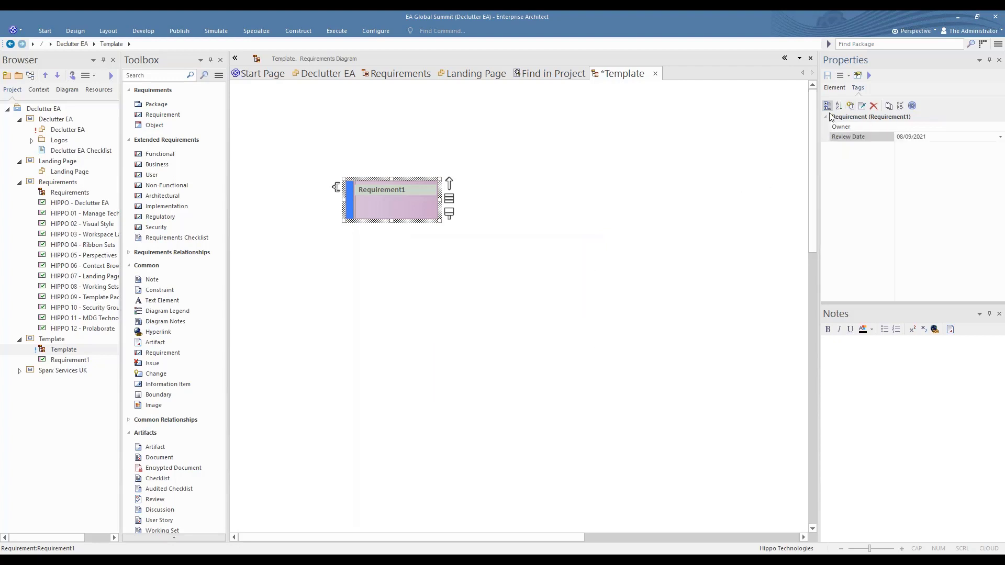
Add a Review Status tag with the default value Not Yet Reviewed to the template requirement
left_click(851, 106)
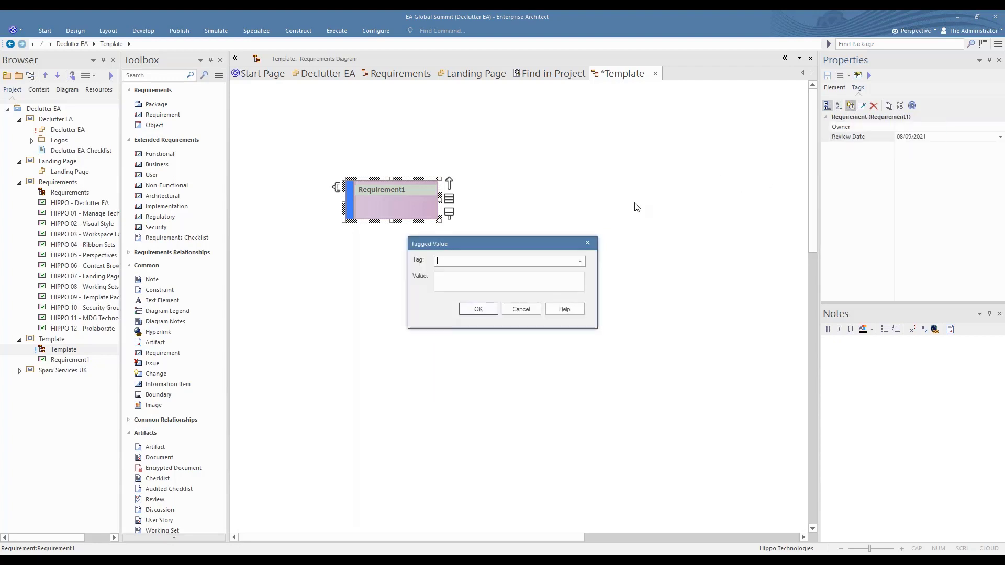
type("R")
left_click(581, 261)
left_click(486, 295)
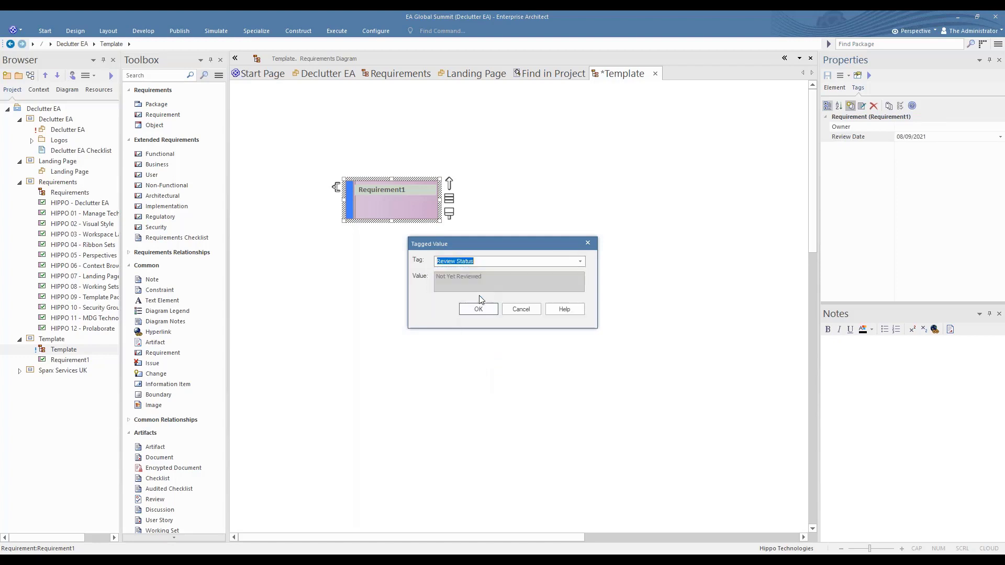
left_click(478, 309)
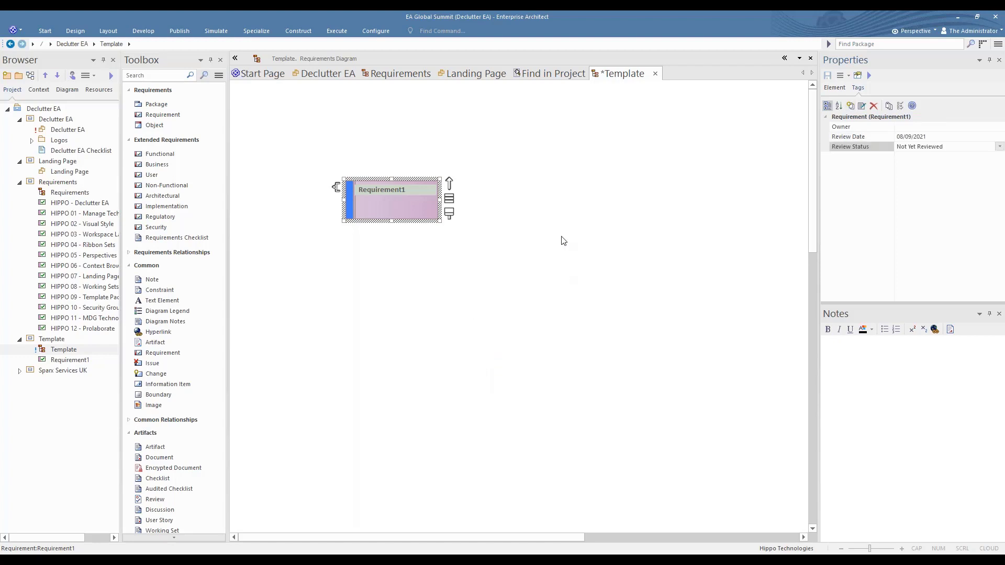
Save all open changes and close the Template diagram
right_click(631, 74)
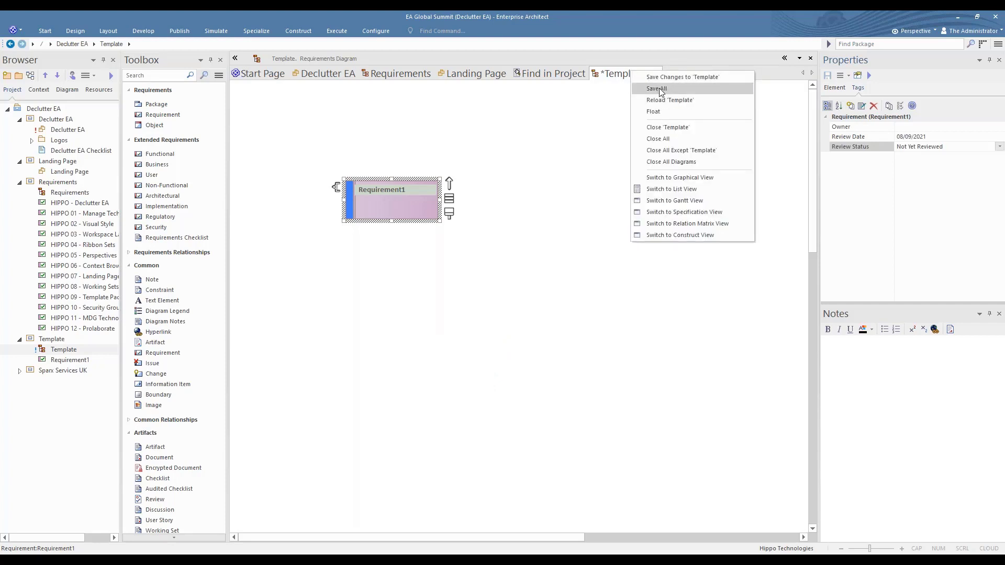
left_click(659, 88)
left_click(654, 72)
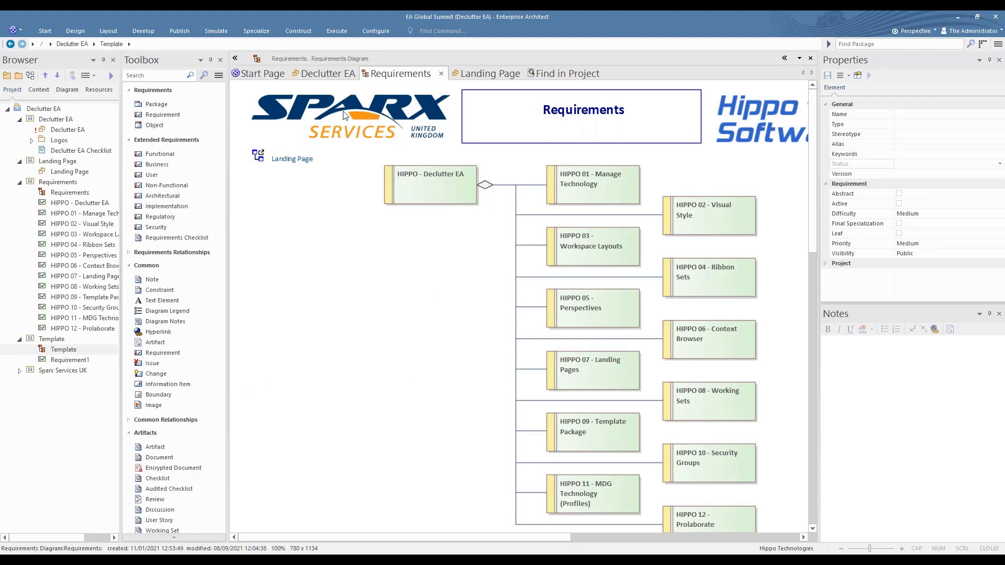
Assign the Template package as the Project Template Package in the model settings
left_click(376, 31)
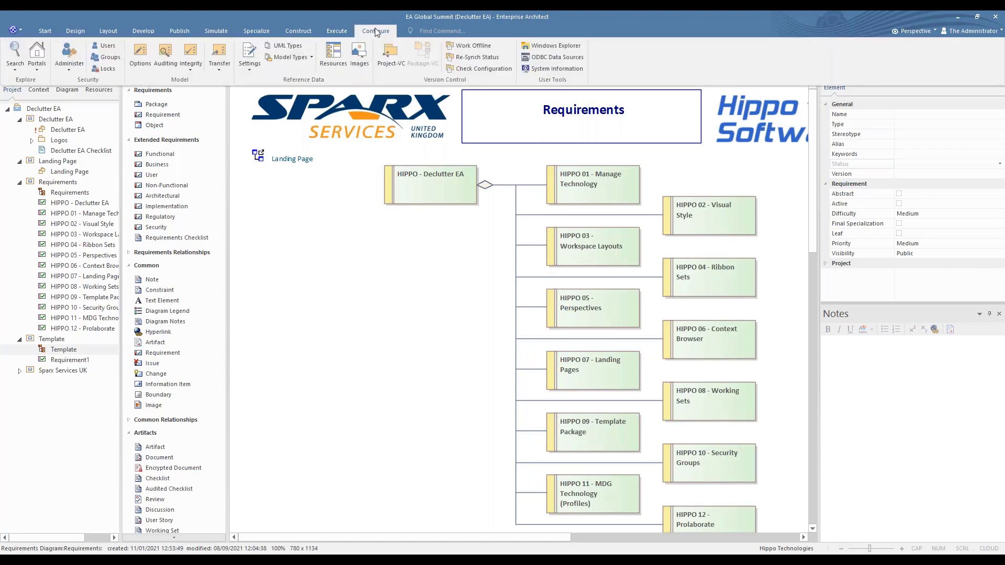
left_click(250, 67)
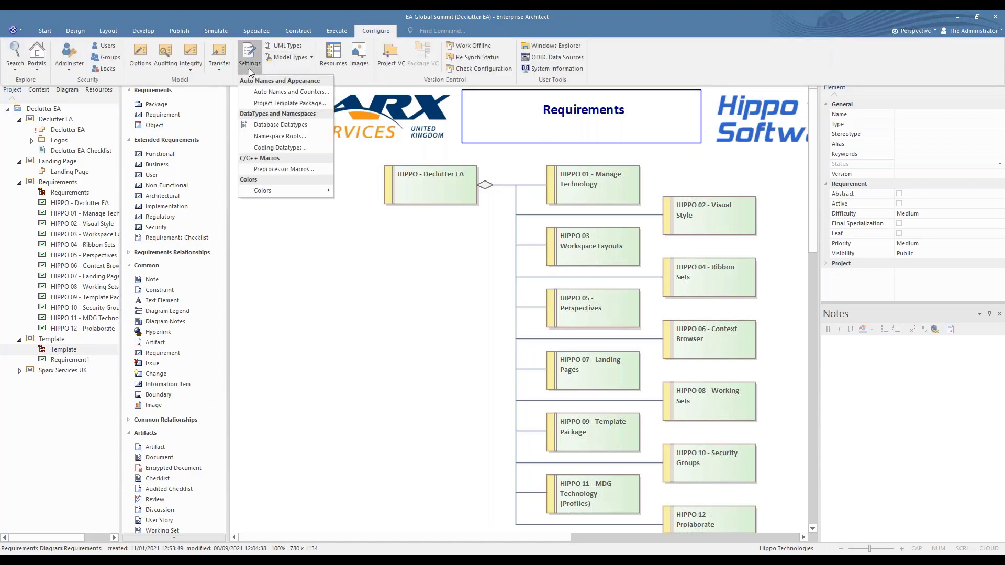
left_click(272, 103)
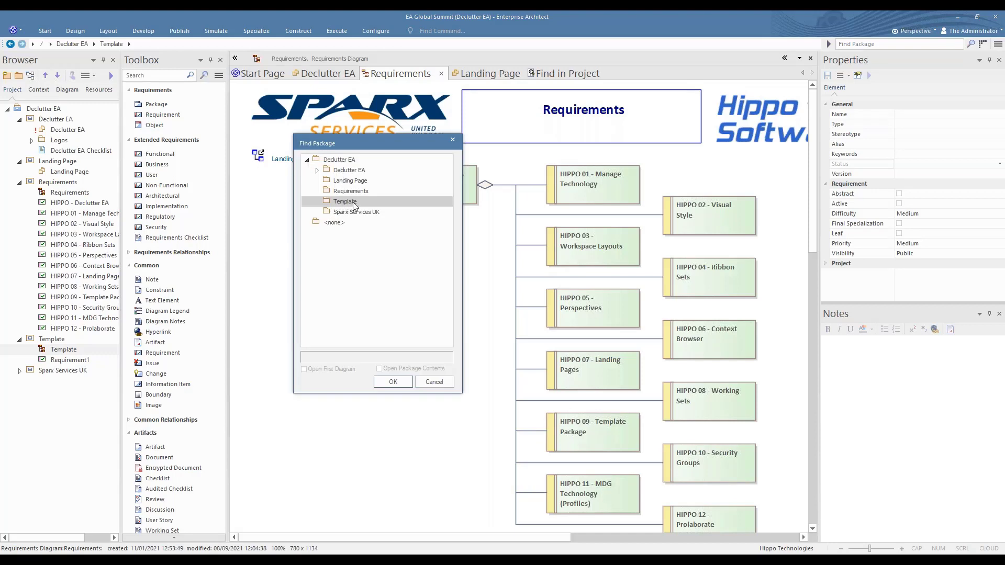
left_click(406, 384)
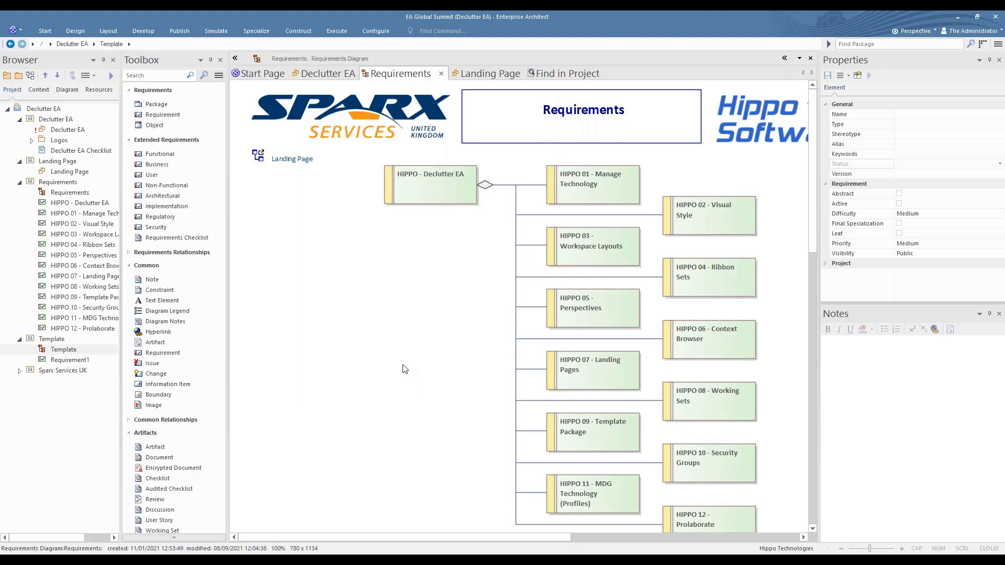
Place a new Requirement in the blank area beneath the Landing Page link in the Requirements diagram, and select Approved as its status
left_click(151, 116)
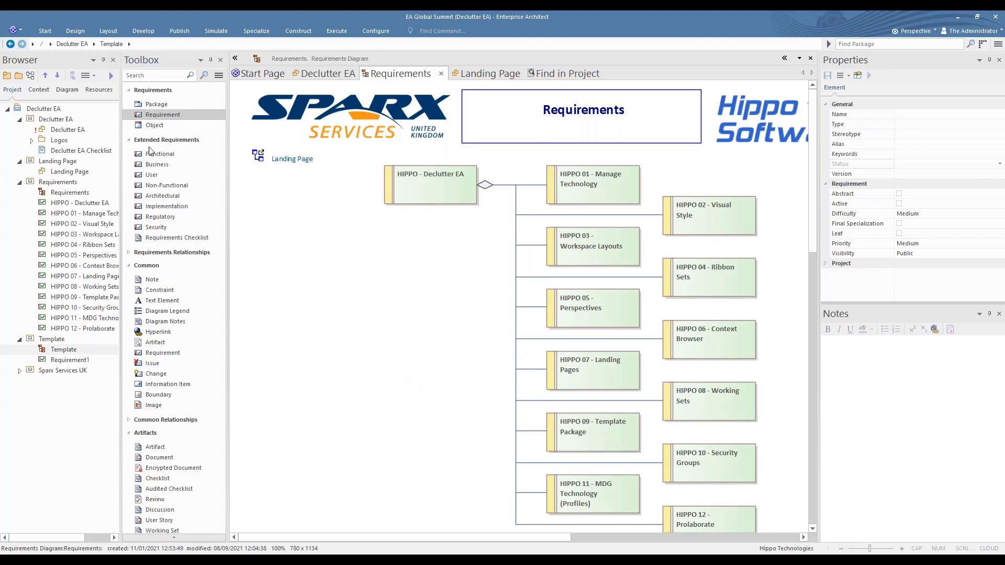
left_click(297, 249)
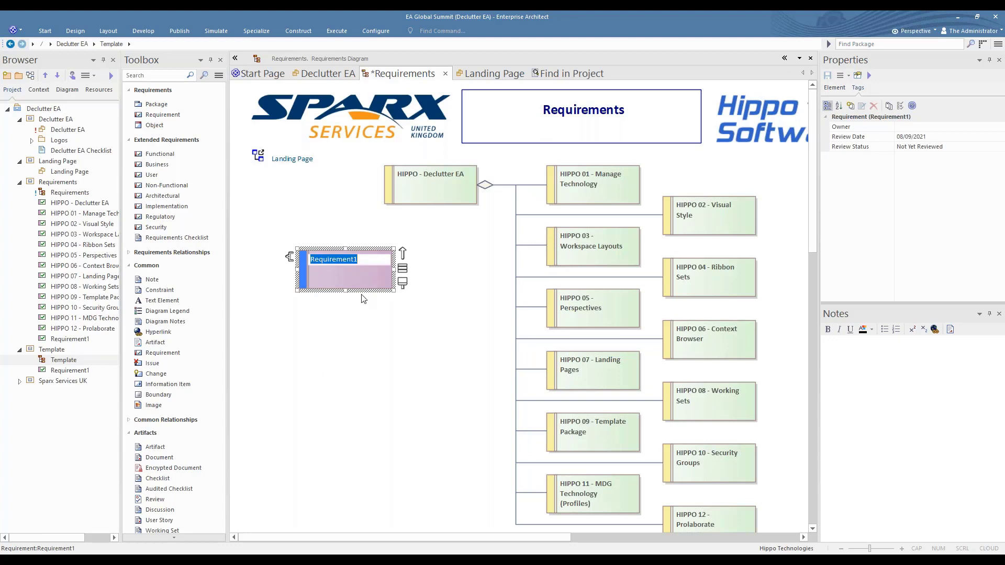
left_click(837, 90)
left_click(965, 166)
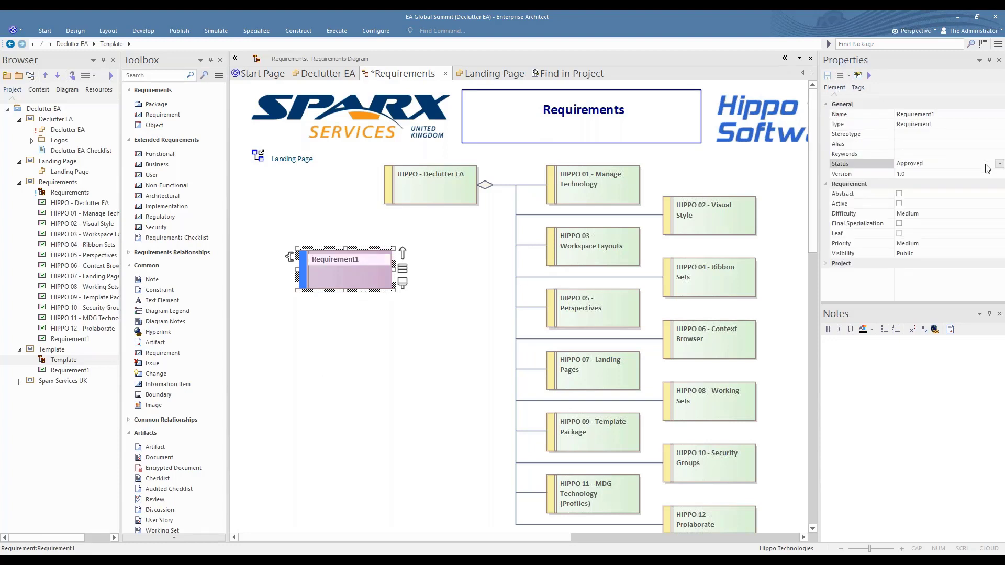
left_click(964, 165)
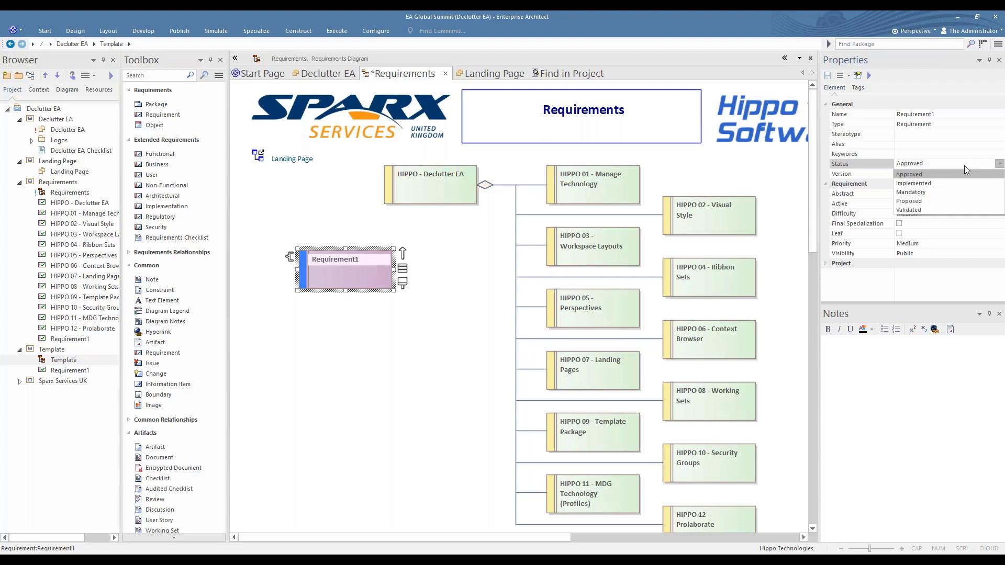
left_click(932, 176)
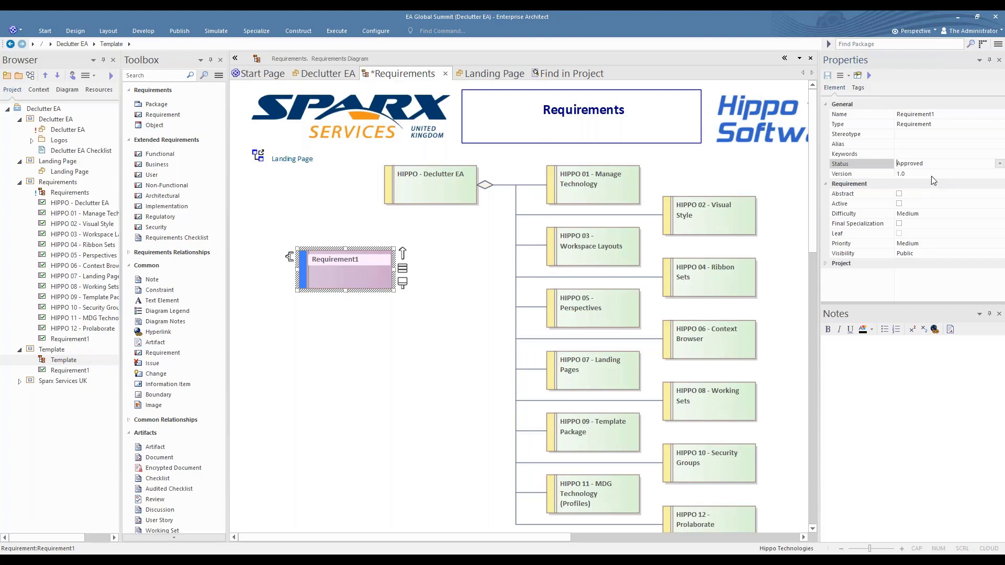
Set the new requirement's Review Date tag to 02/09/2021 and its Review Status tag to Passed
left_click(860, 88)
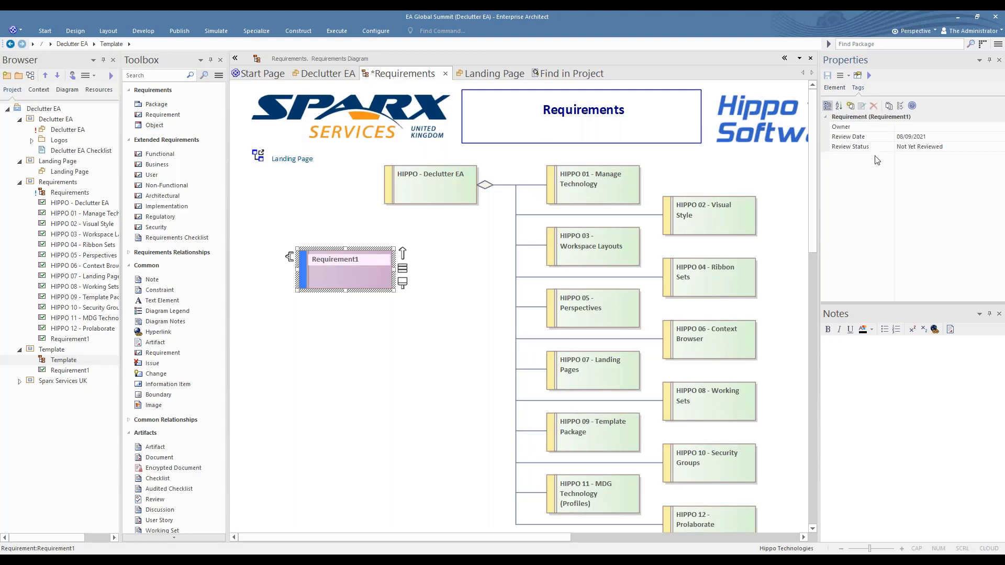
left_click(998, 135)
left_click(1000, 137)
left_click(960, 169)
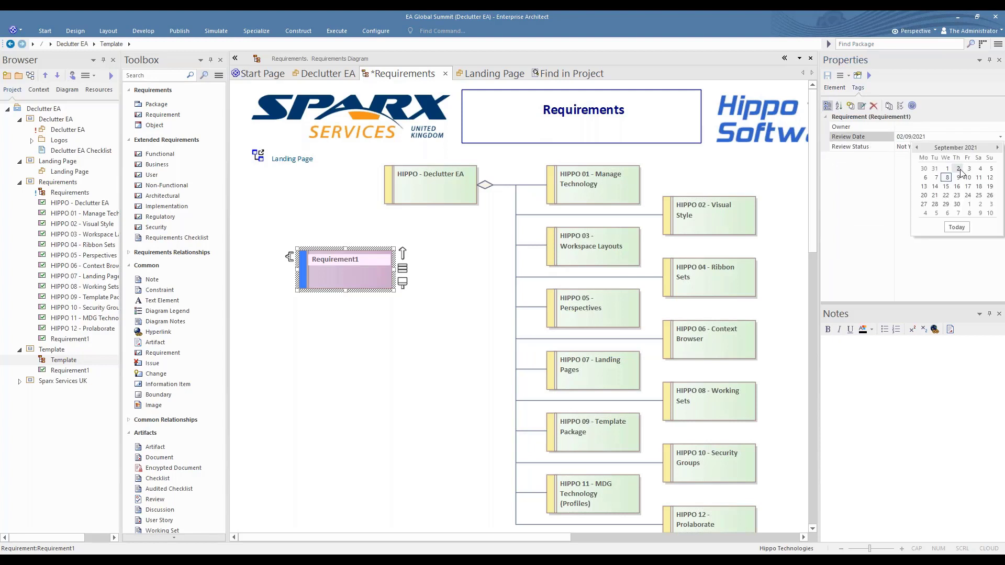
left_click(984, 147)
left_click(999, 147)
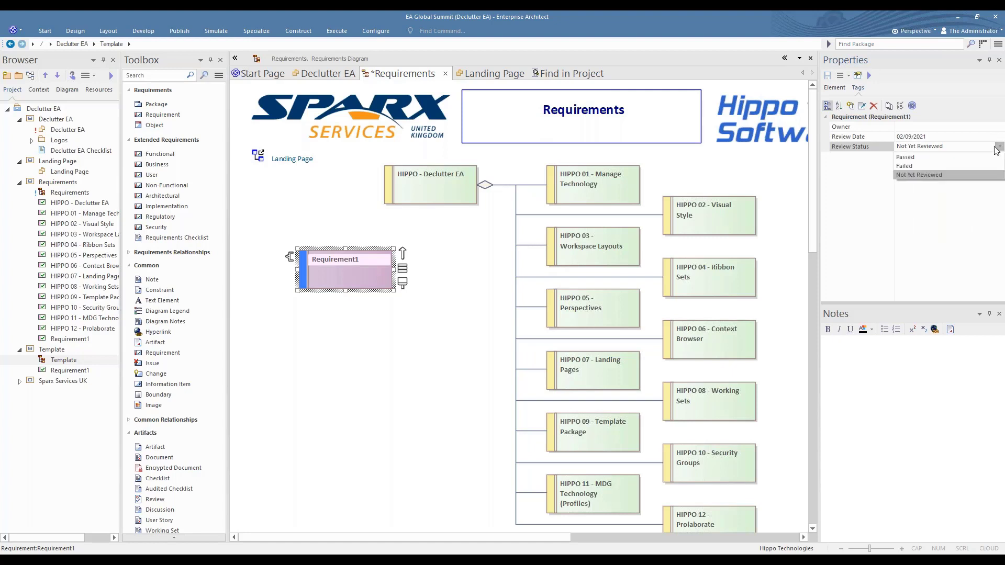
left_click(913, 156)
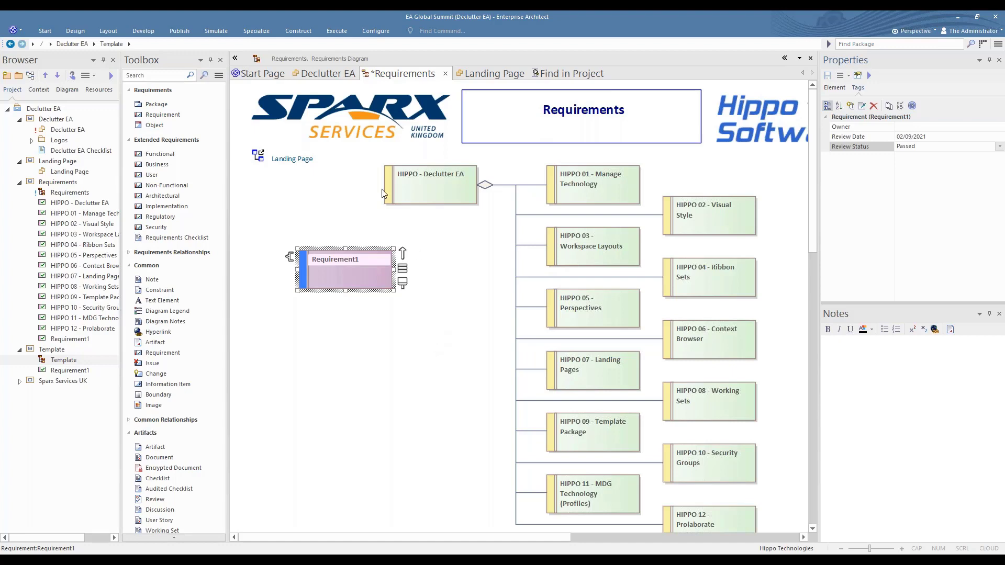
Tick item 9, Template Package, in the Declutter EA checklist and hide the Toolbox
left_click(330, 76)
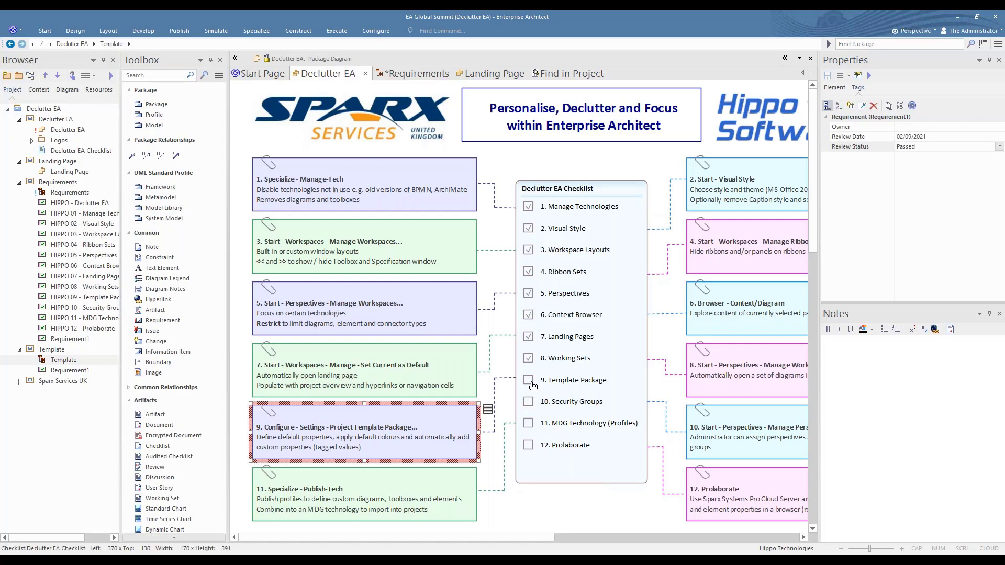
left_click(534, 387)
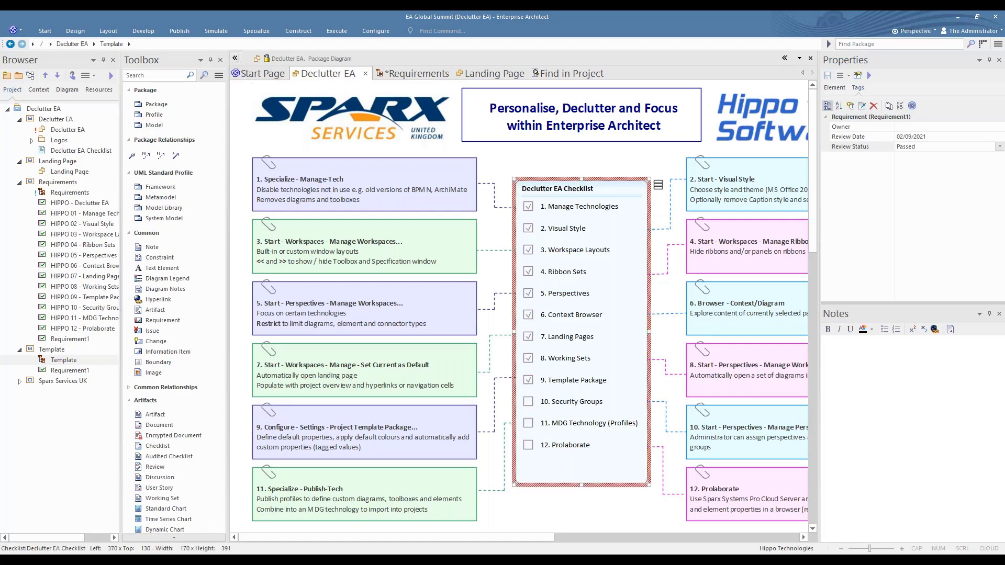
left_click(234, 58)
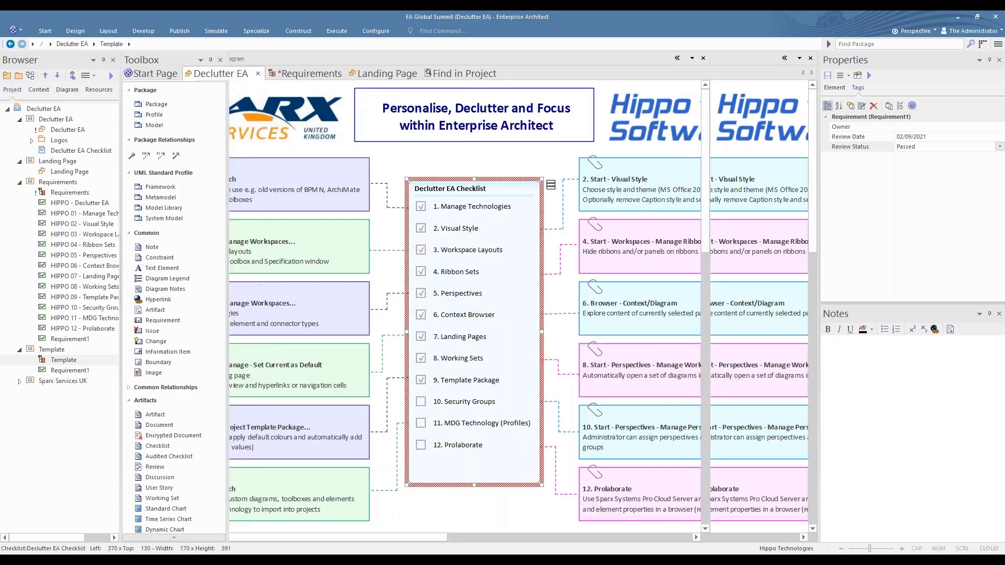
Select the Manage Perspectives note for item 10, and inspect the members and permissions of the Architects and Business Analysts security groups
left_click(656, 444)
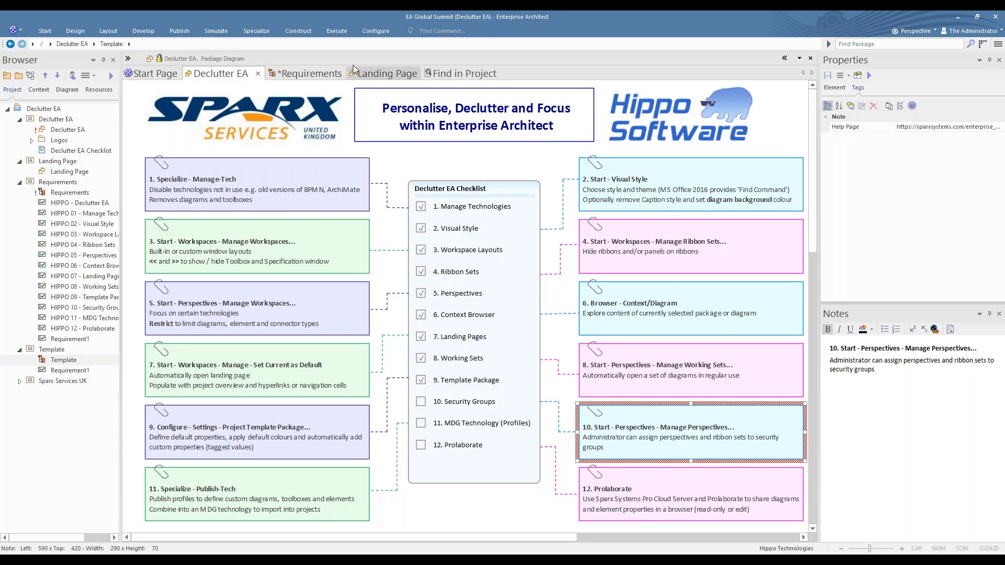
left_click(376, 31)
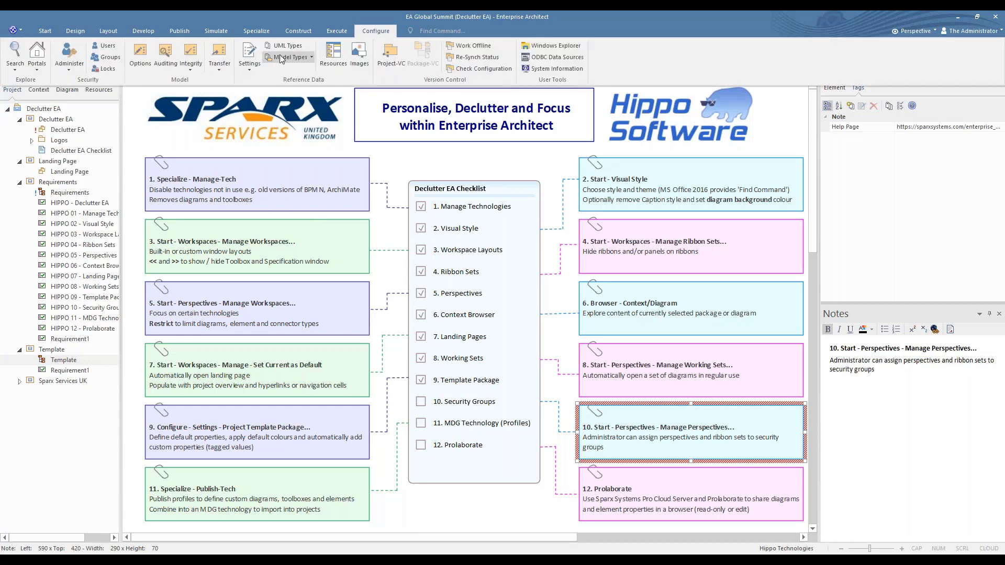
left_click(104, 59)
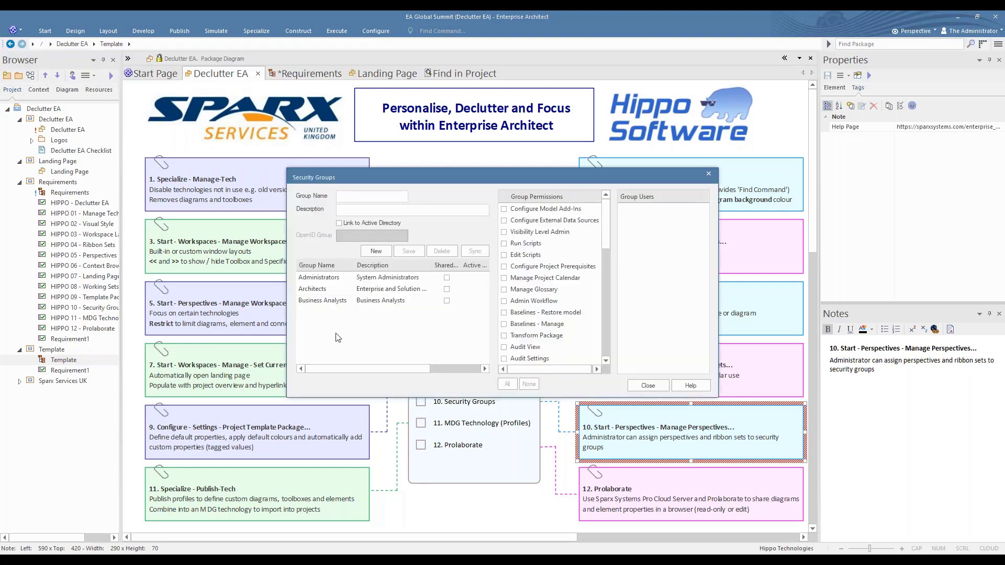
left_click(321, 291)
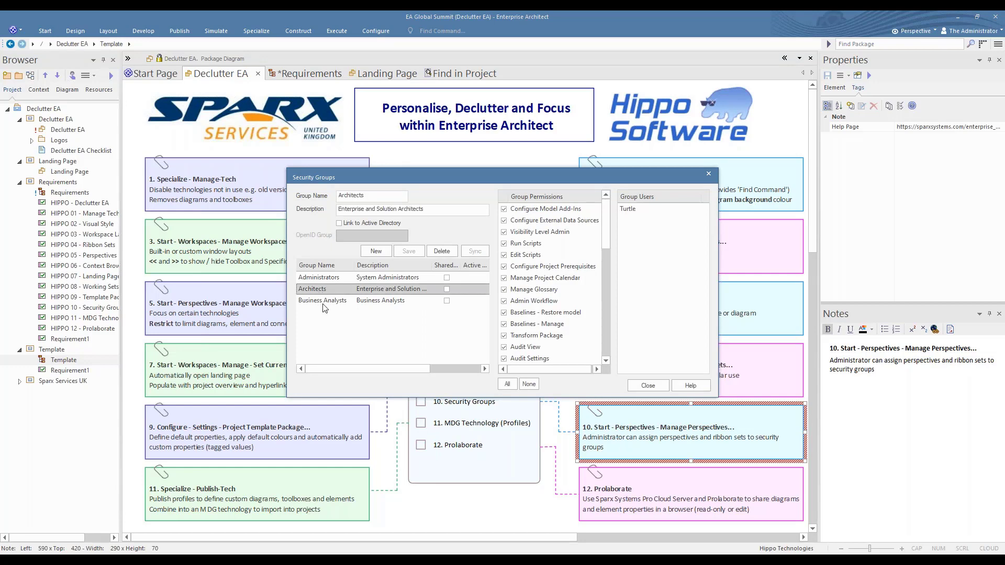
left_click(329, 302)
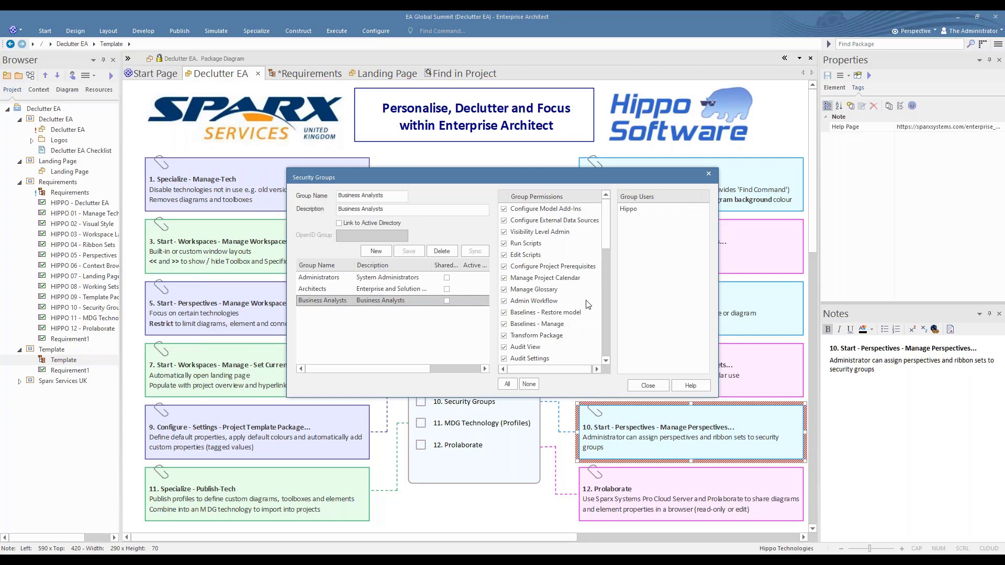
left_click(630, 210)
left_click(662, 386)
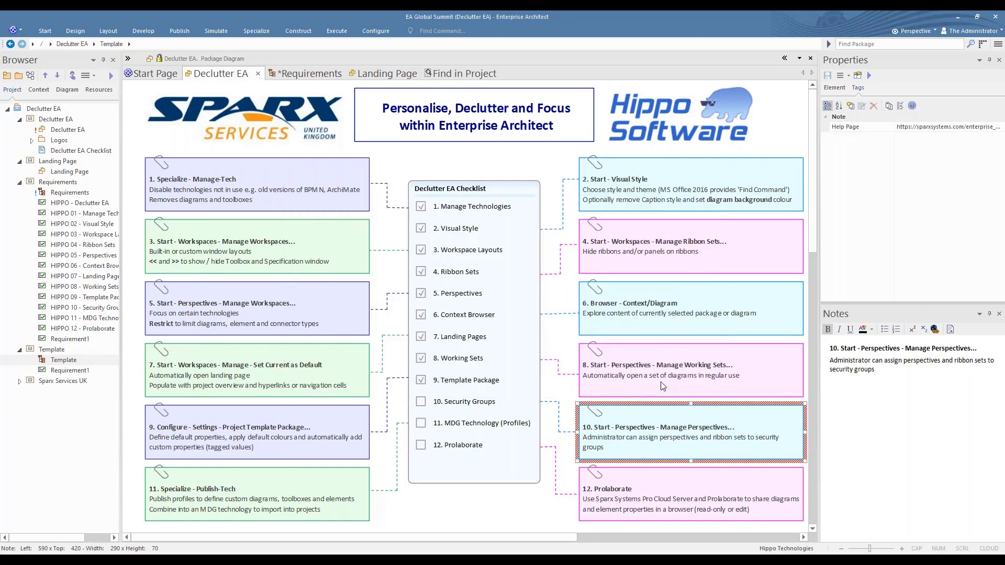
Inspect the perspective group restrictions for Architects, examining the UML and Enterprise Architecture sets in the Architect Perspective
left_click(46, 30)
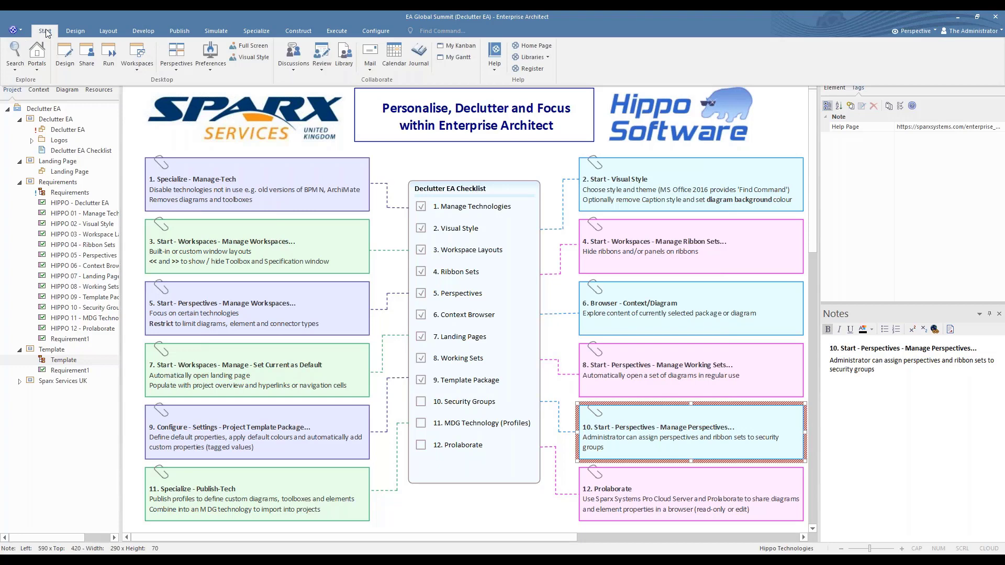
left_click(183, 50)
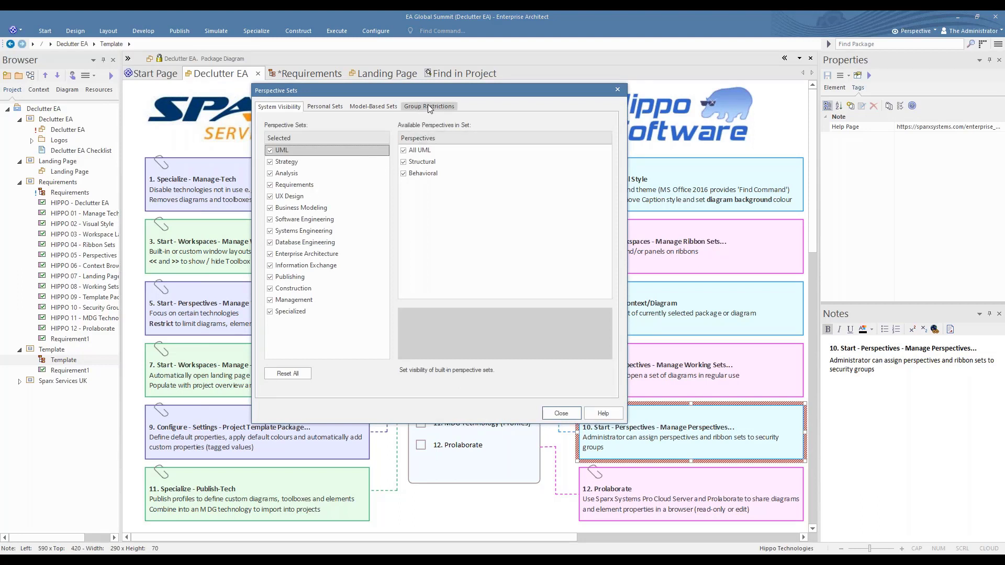
left_click(428, 107)
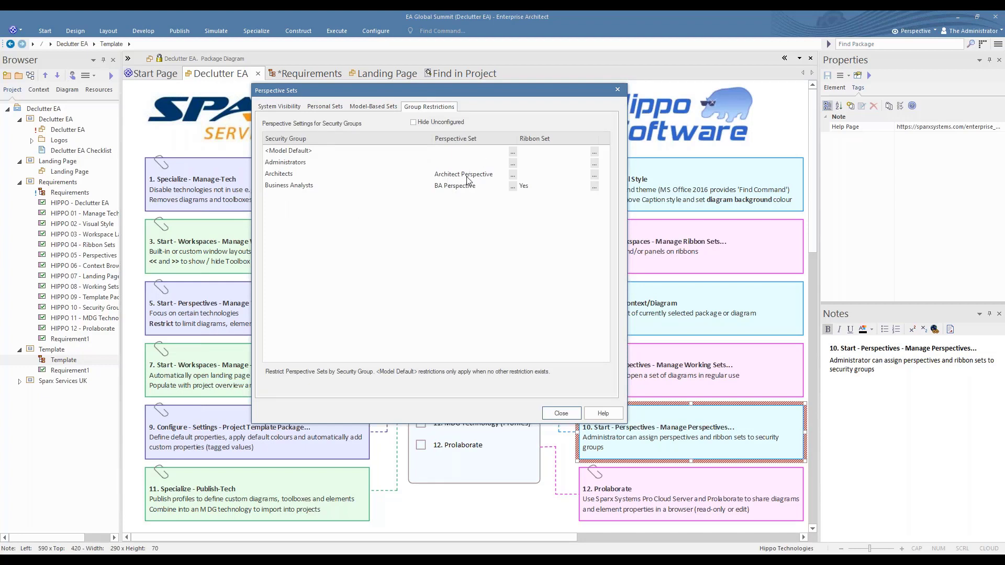
left_click(513, 176)
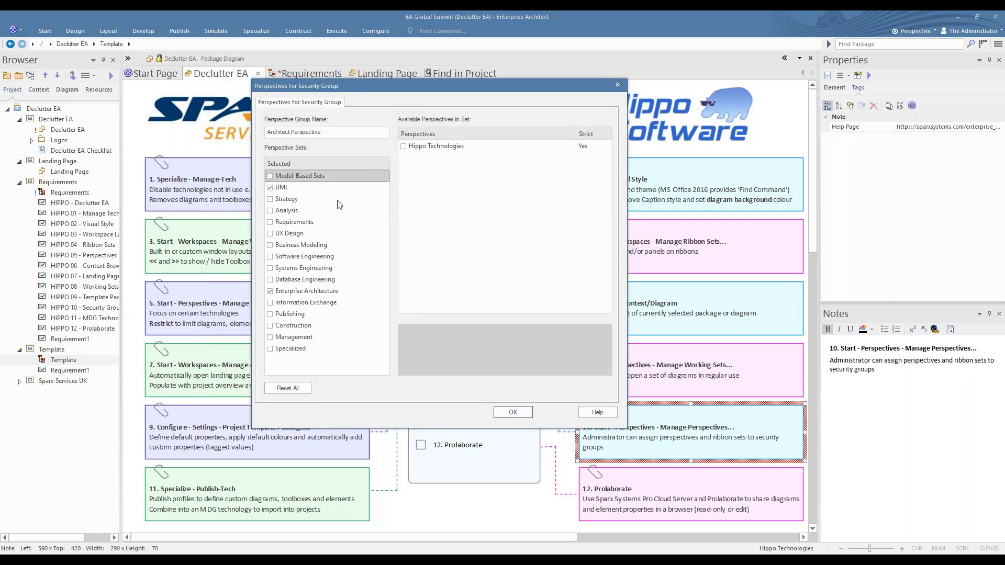
left_click(290, 188)
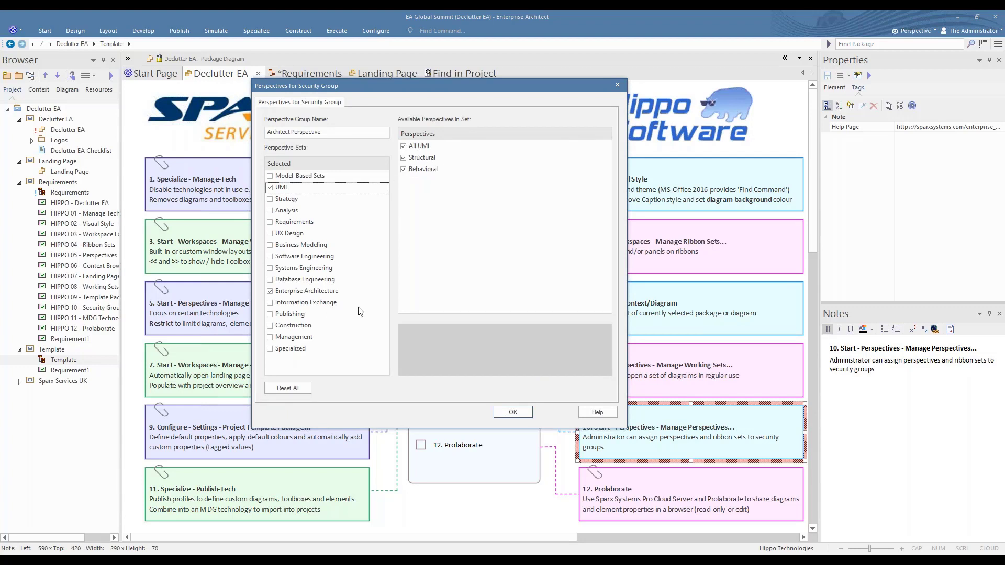
left_click(289, 293)
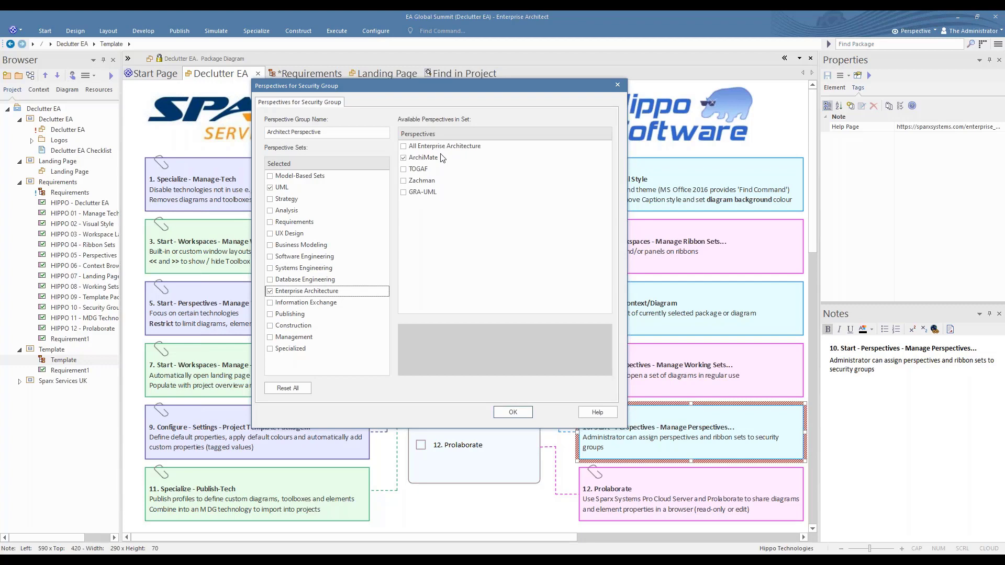
left_click(520, 412)
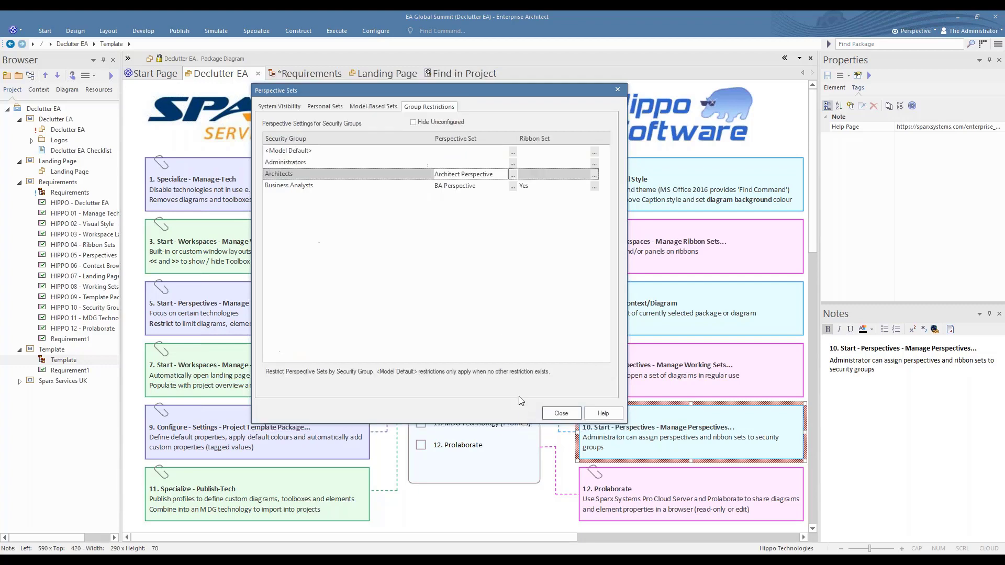
Inspect the Business Analysts group's perspective set and enabled ribbons, and close the perspective settings
left_click(513, 187)
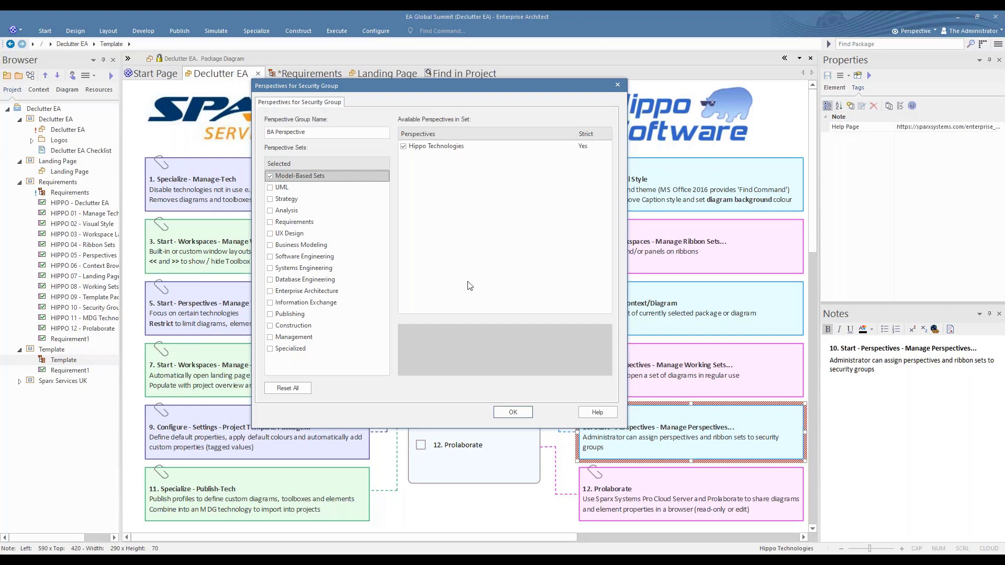
left_click(508, 412)
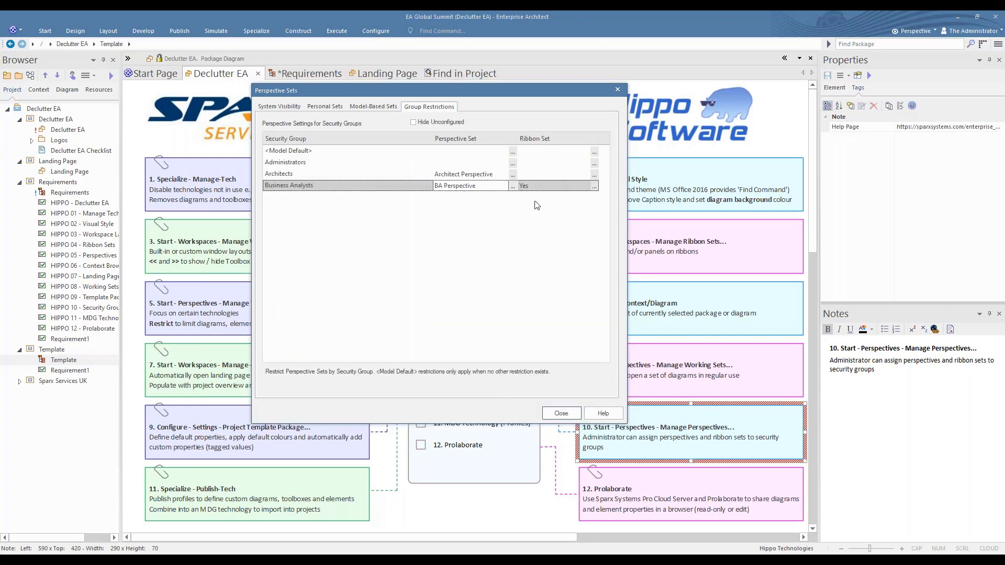
left_click(595, 187)
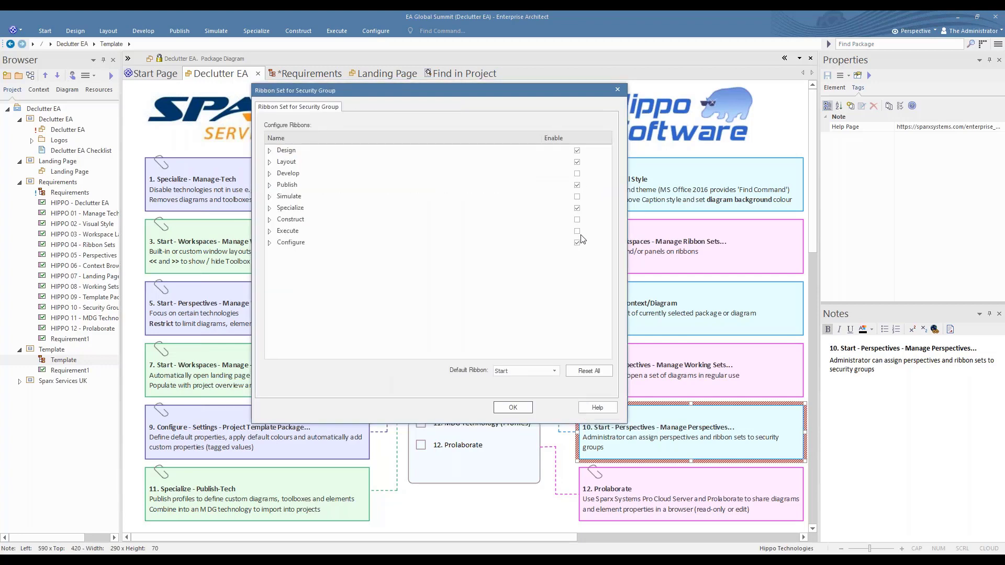
left_click(528, 409)
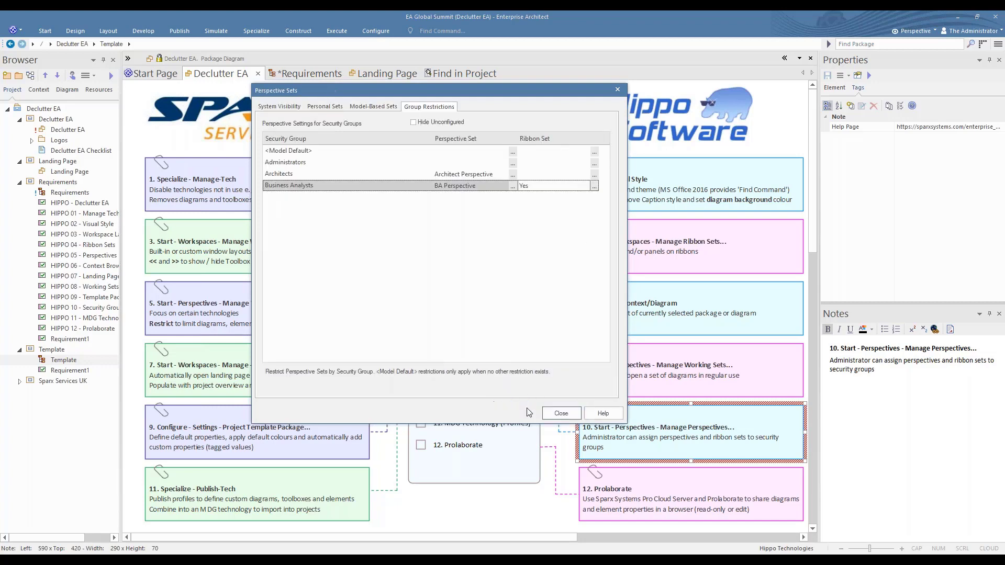
left_click(562, 414)
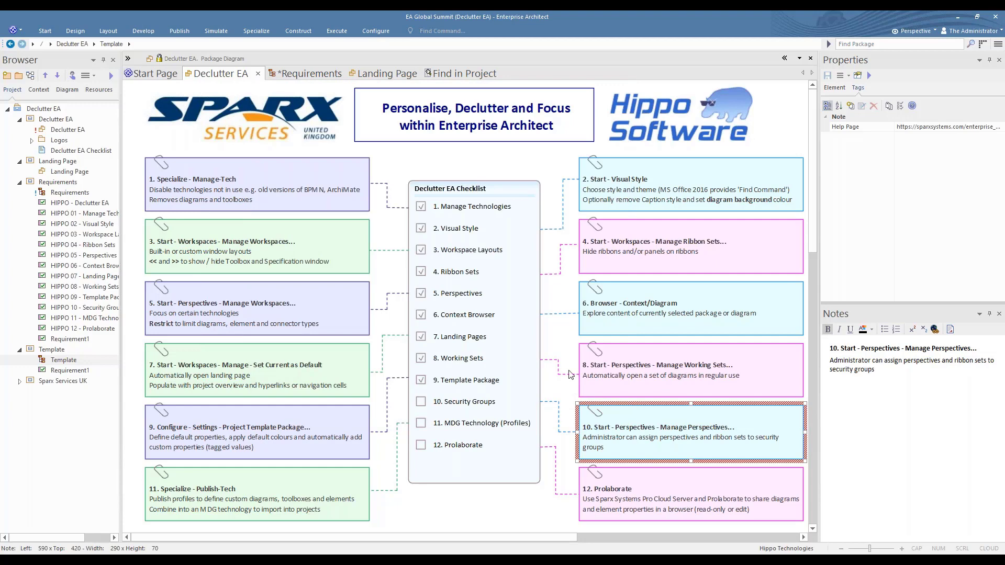
Log in to the repository as the Business Analysts group's user, entering the user ID and account password
left_click(968, 32)
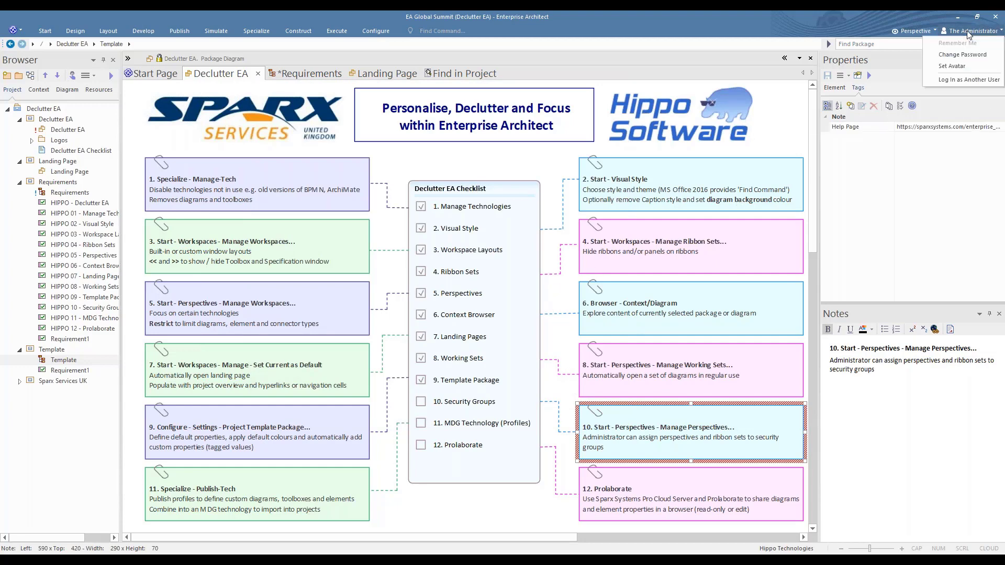
left_click(954, 80)
left_click_drag(497, 265, 467, 262)
type("Hippo")
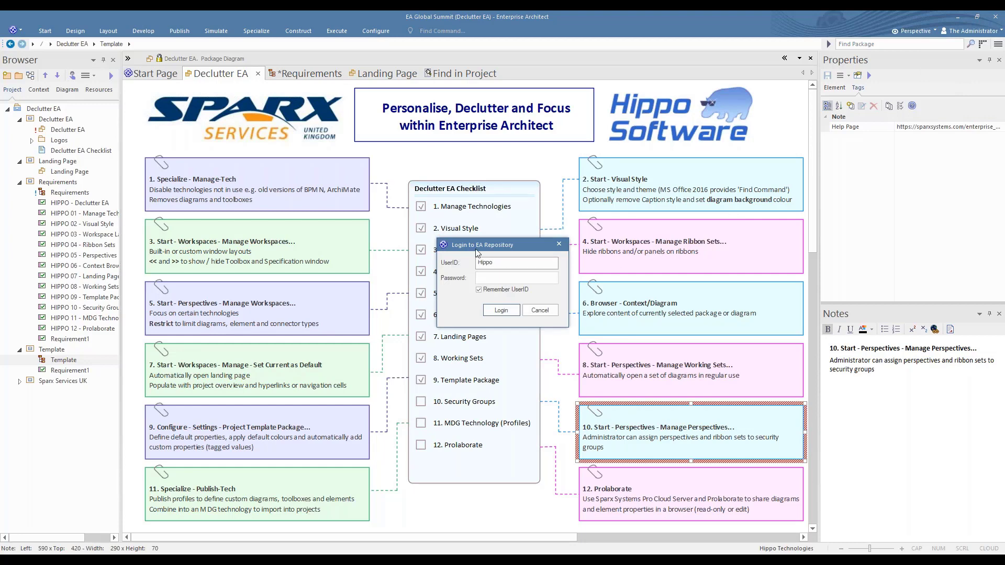
left_click(482, 277)
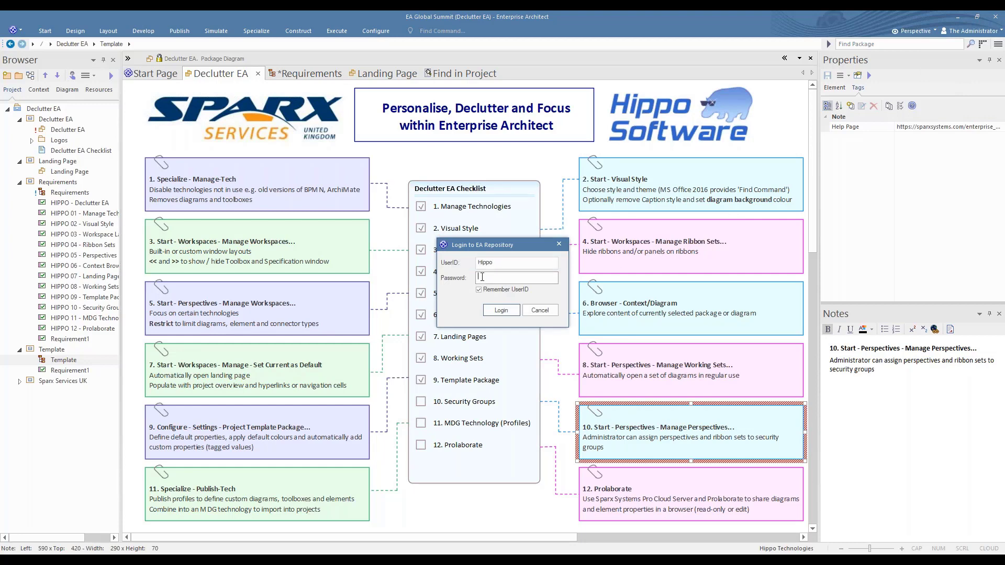
type("password")
left_click(502, 311)
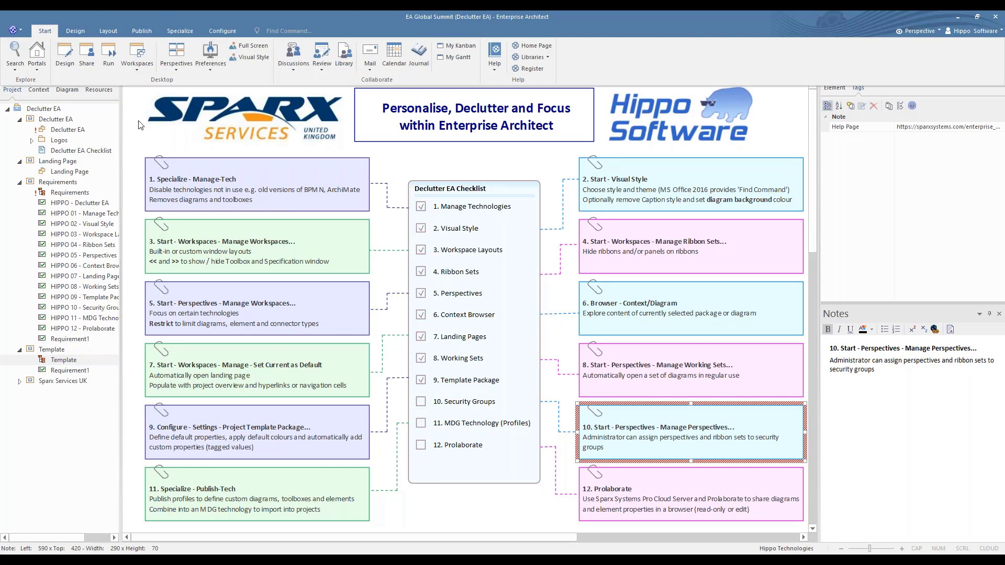
Inspect the diagram types offered for a new Template package diagram under Hippo Technologies, checking UML Structural, UML Behavioral and BPMN 2.0, without creating one
left_click(163, 138)
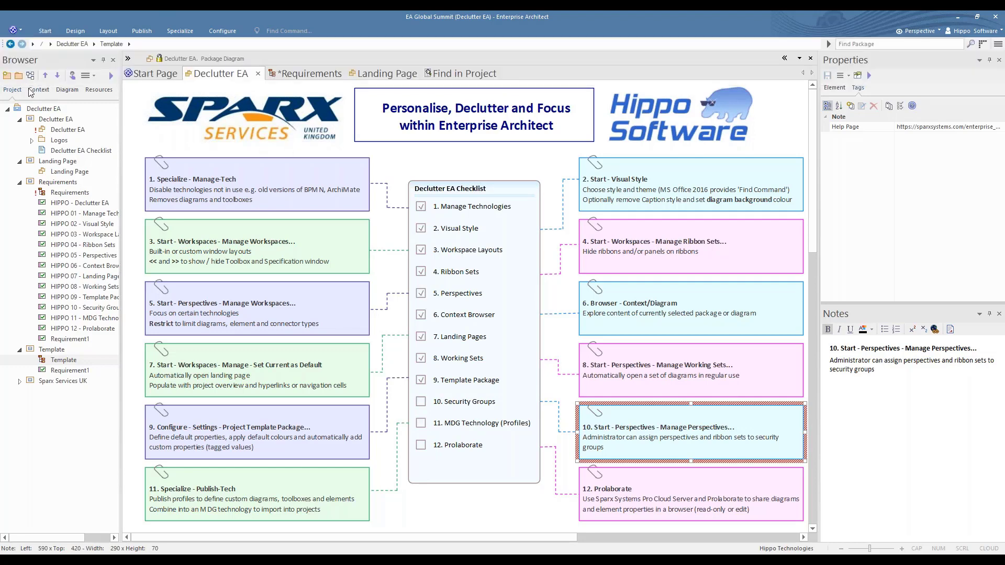
left_click(31, 75)
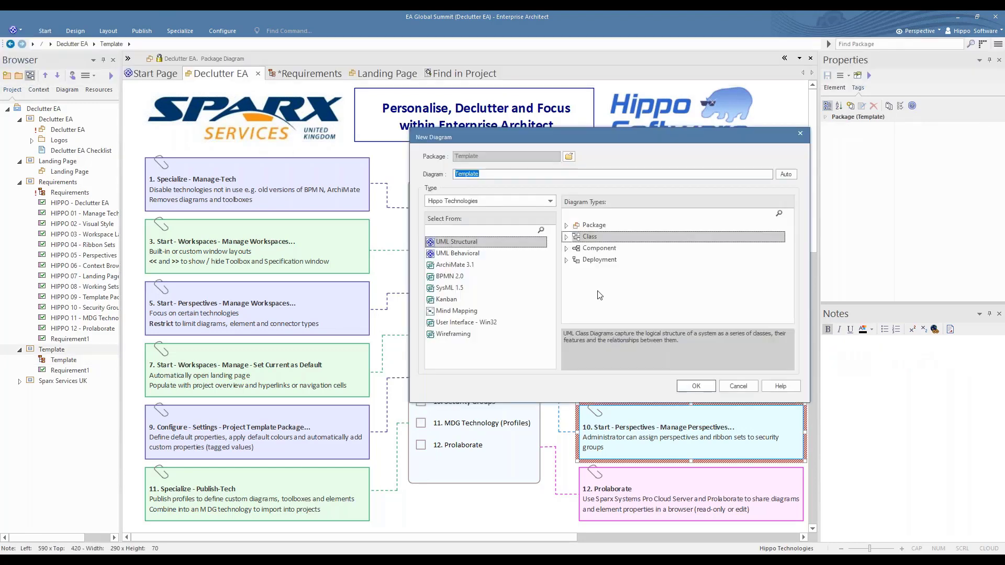
left_click(551, 202)
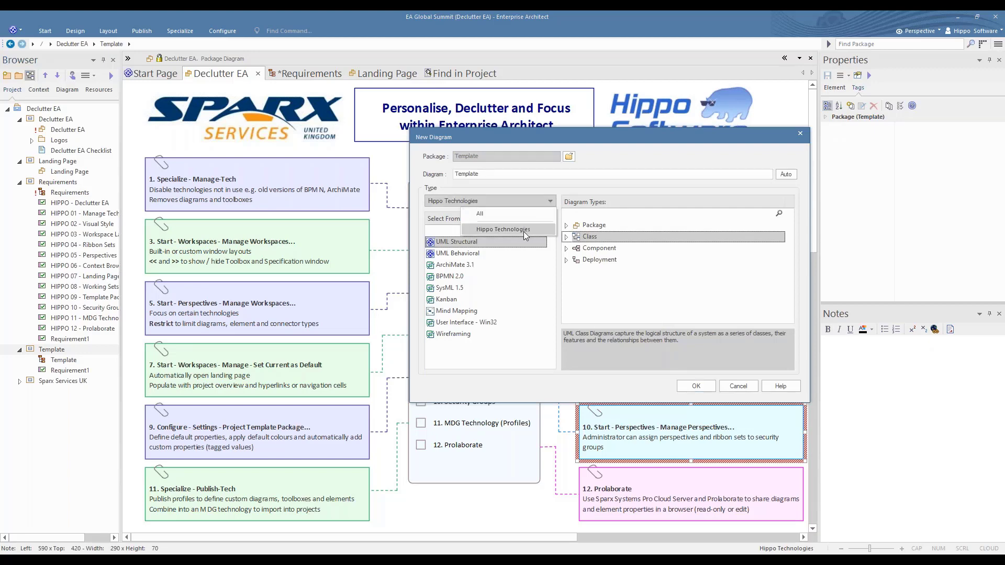
left_click(524, 231)
left_click(479, 242)
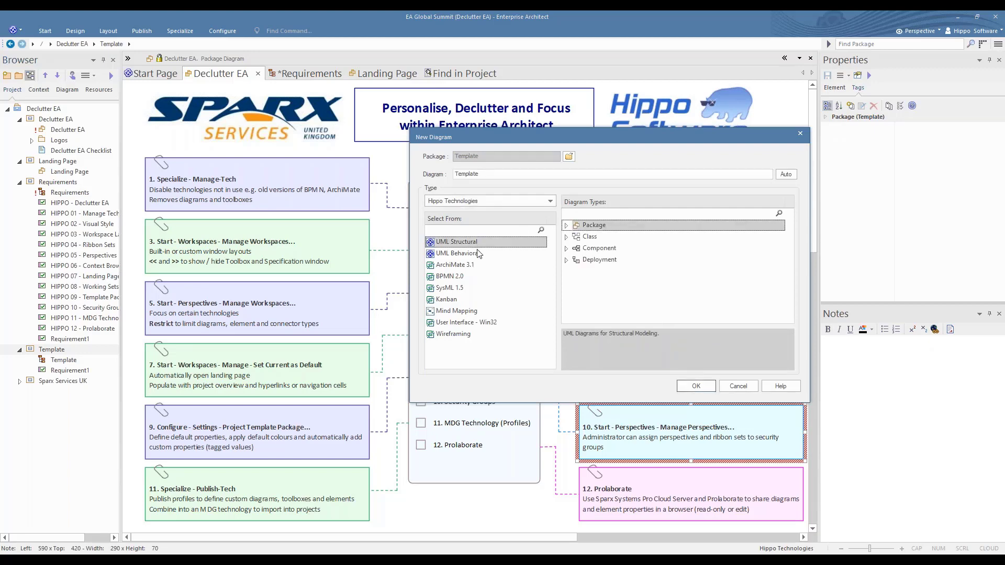
left_click(480, 253)
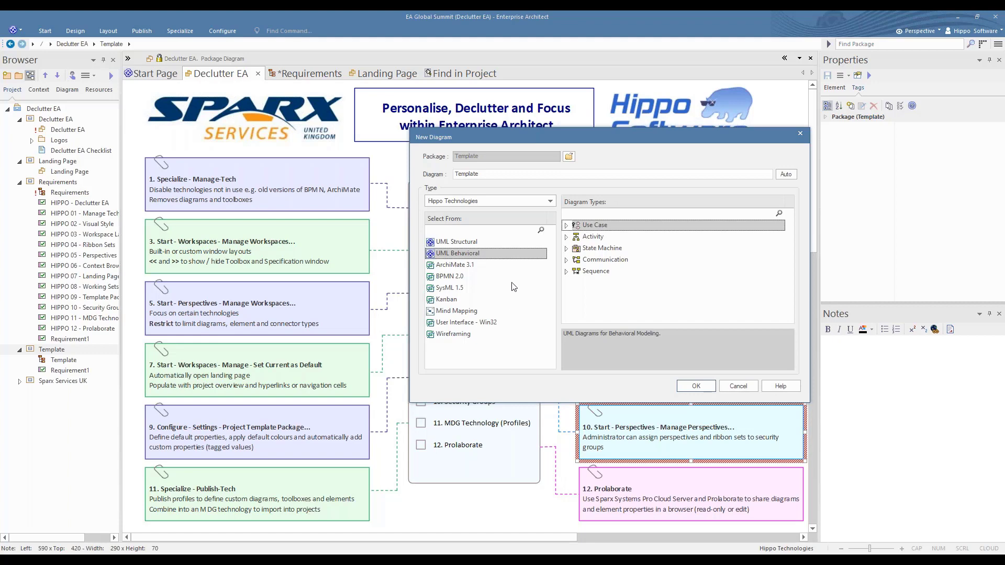
left_click(449, 278)
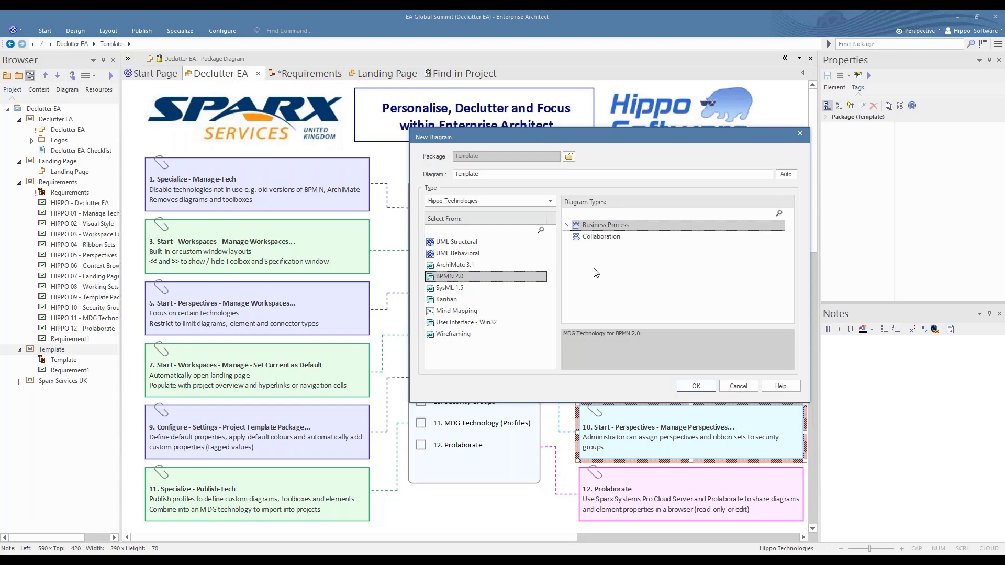
left_click(738, 386)
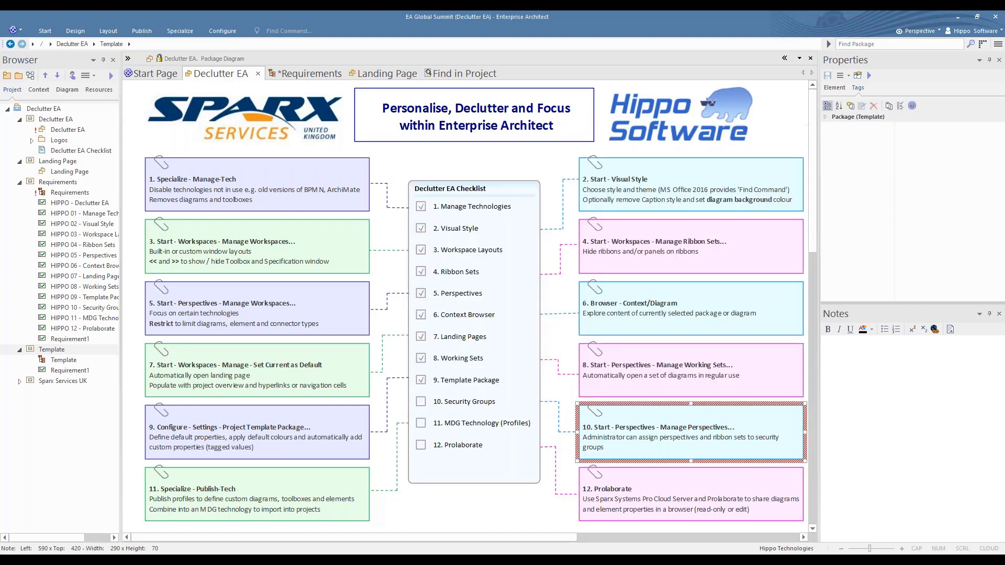
Mark 10. Security Groups and 11. MDG Technology (Profiles) complete in the Declutter EA Checklist, consulting the Manage Perspectives and Publish-Tech notes
left_click(423, 409)
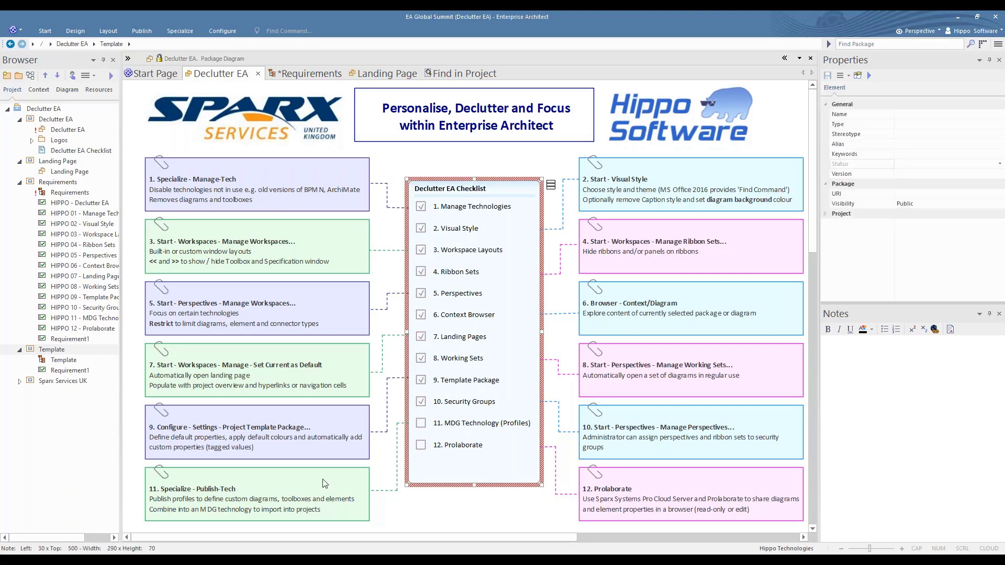
left_click(323, 439)
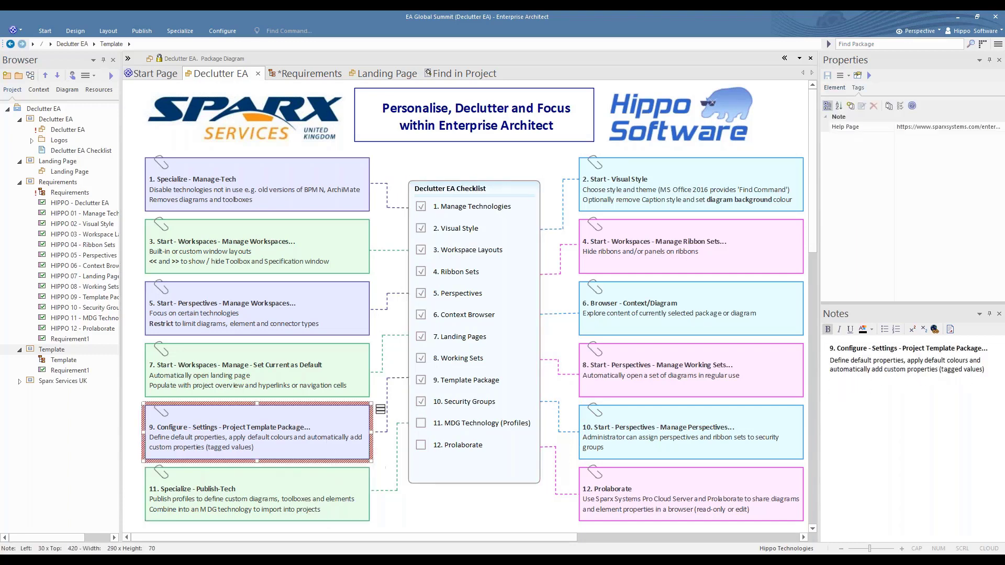
left_click(665, 447)
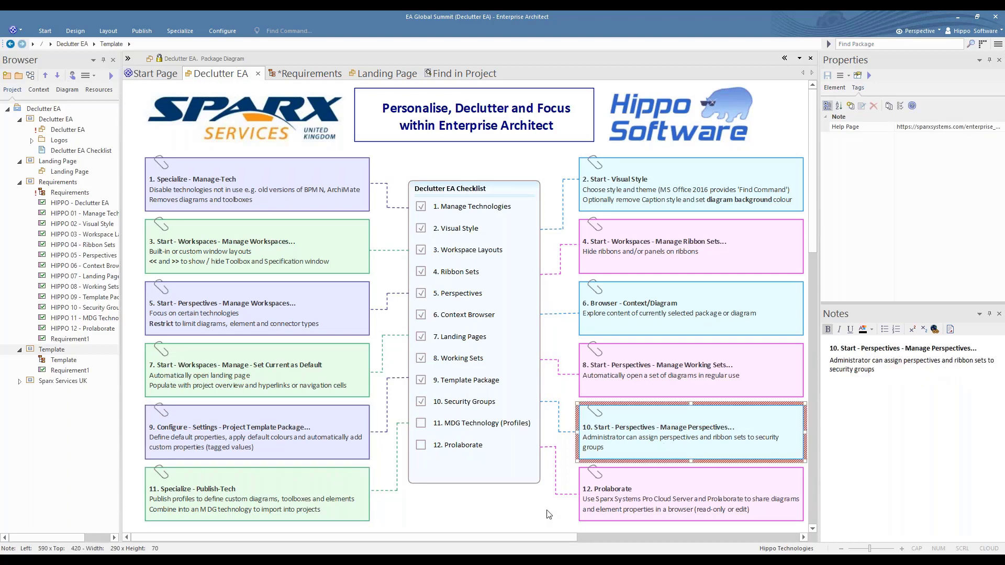
left_click(355, 504)
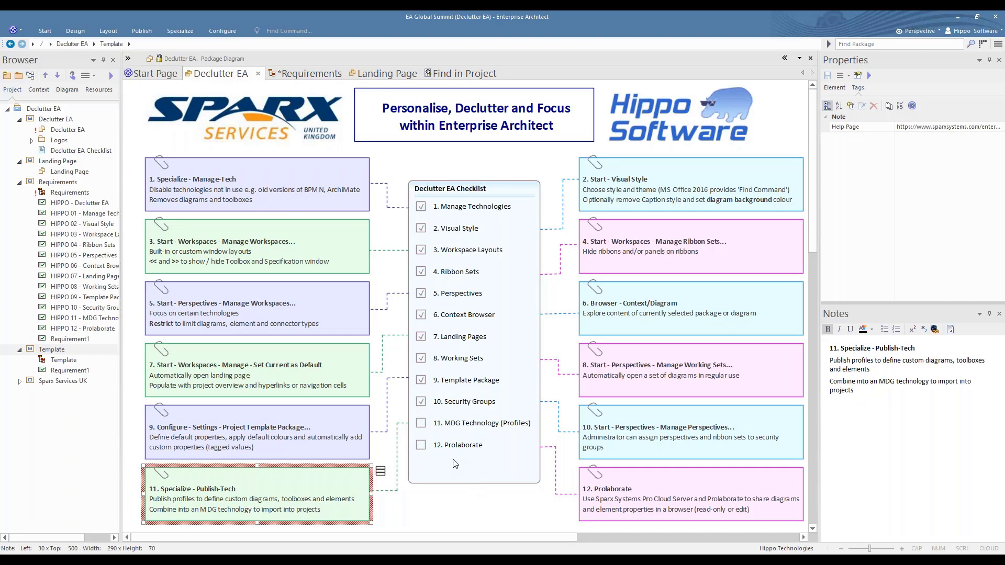
left_click(423, 428)
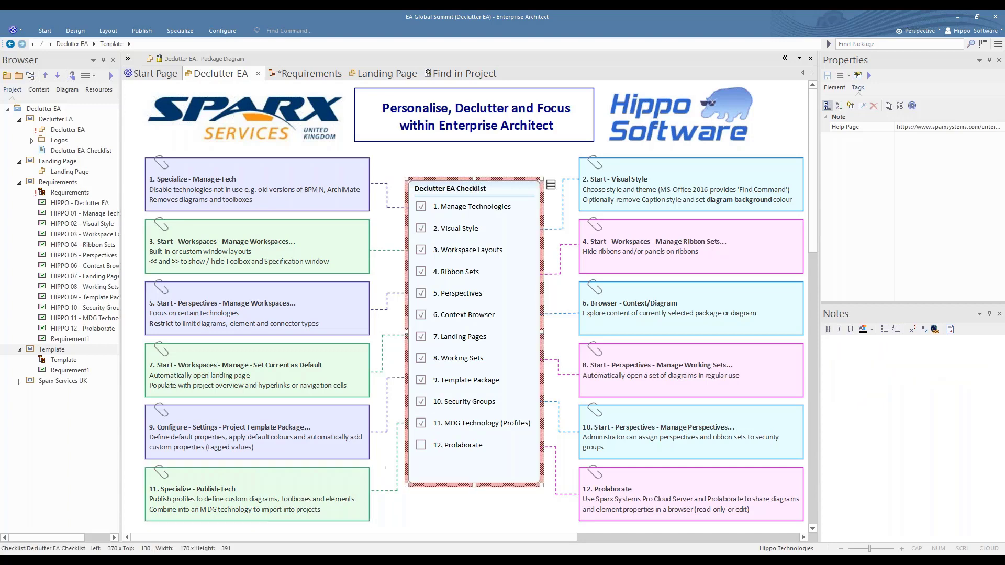
Select the Prolaborate note for item 12, switch to Prolaborate in the browser and open the Application Components diagram
left_click(702, 493)
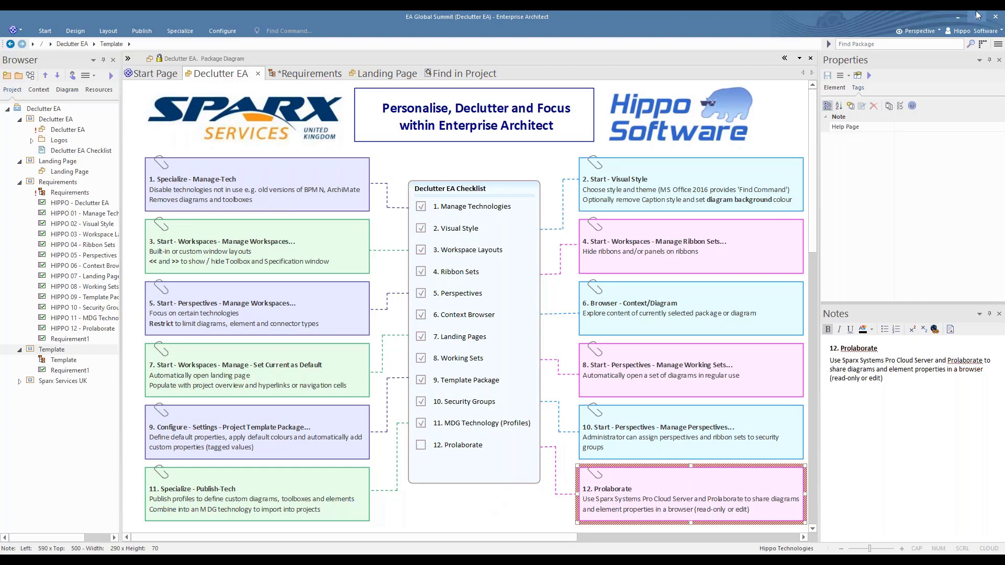
left_click(960, 22)
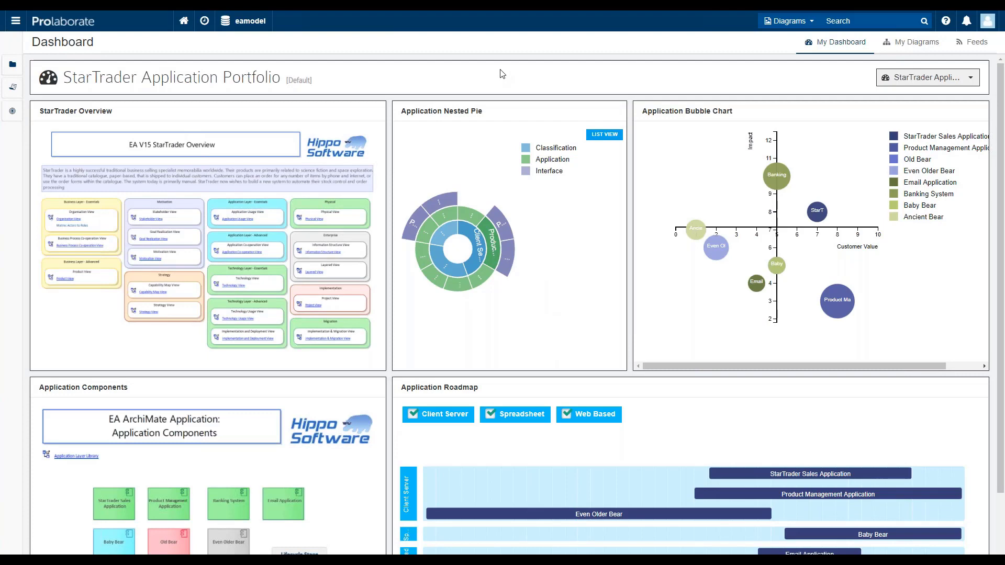
left_click(904, 44)
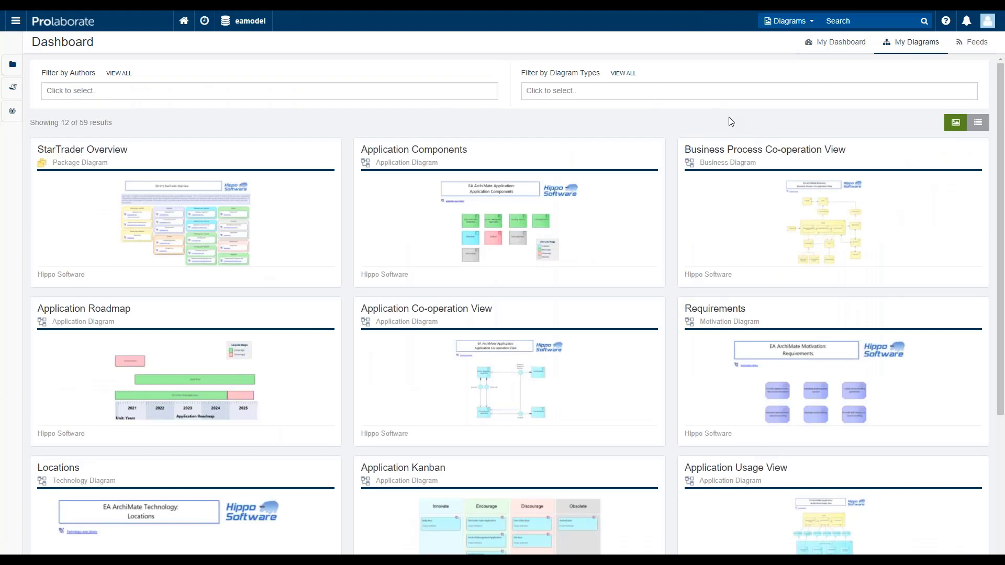
left_click(614, 222)
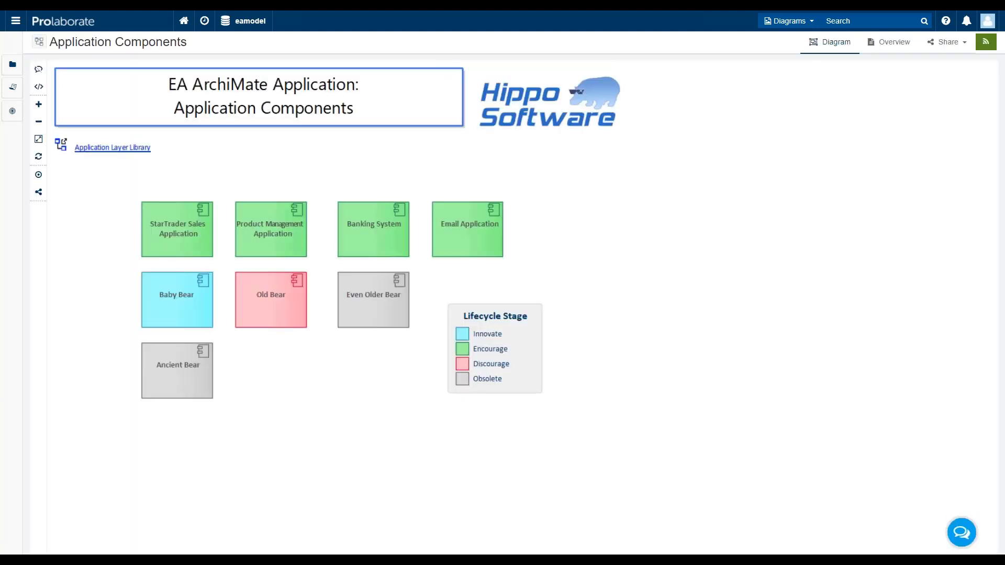
Inspect the StarTrader Sales Application's other attributes, with the basic attributes collapsed, including the choices for Application Classification
left_click(162, 224)
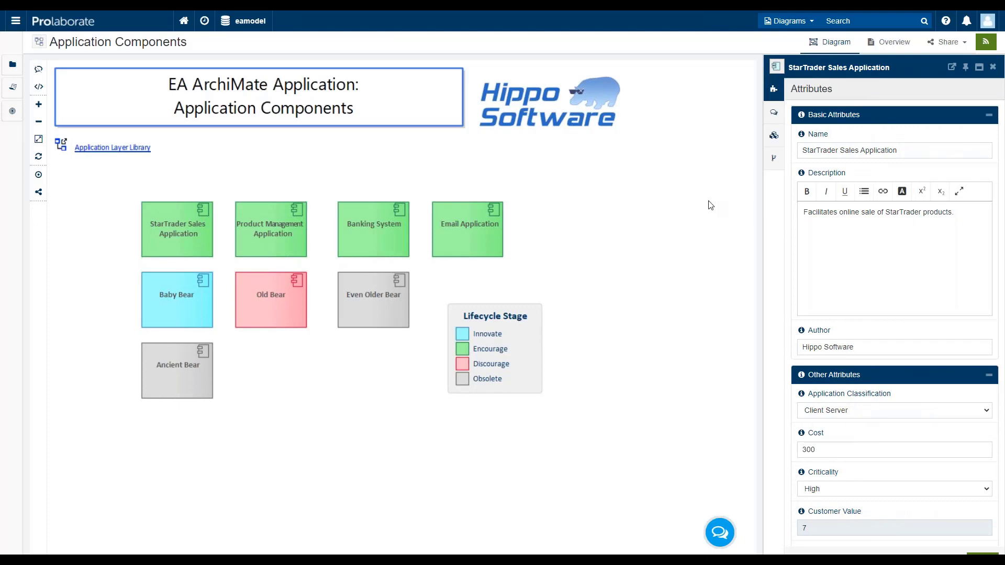
left_click(990, 116)
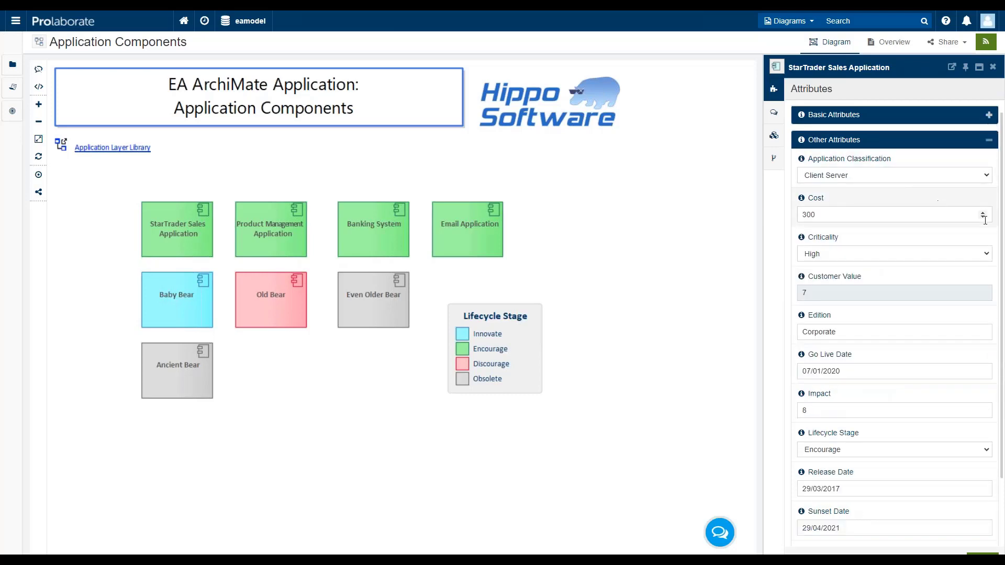
left_click(989, 177)
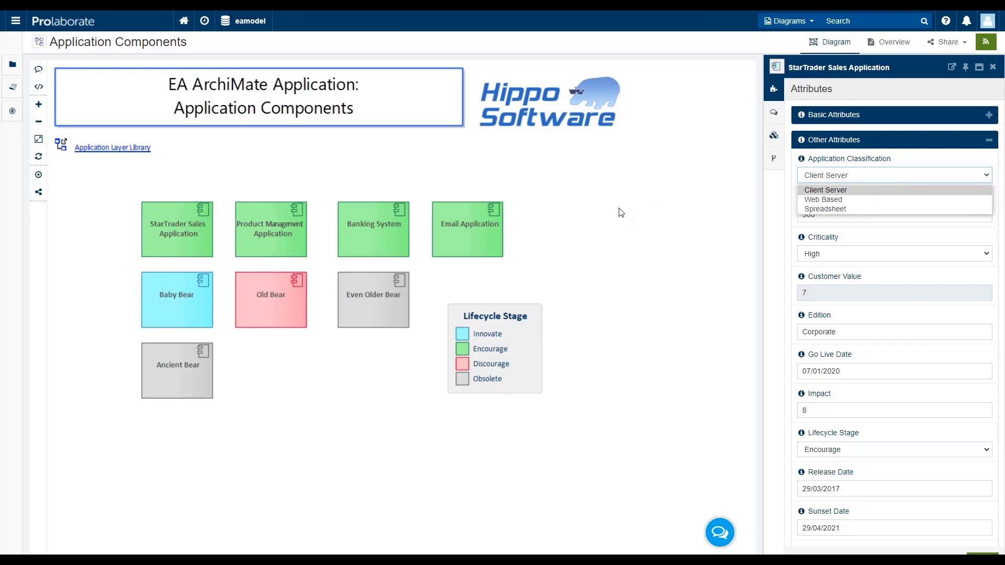
Return to the repository dashboard, enlarge the Application Nested Pie, and drill into Client Server and its Product Management Application
left_click(183, 22)
left_click(184, 21)
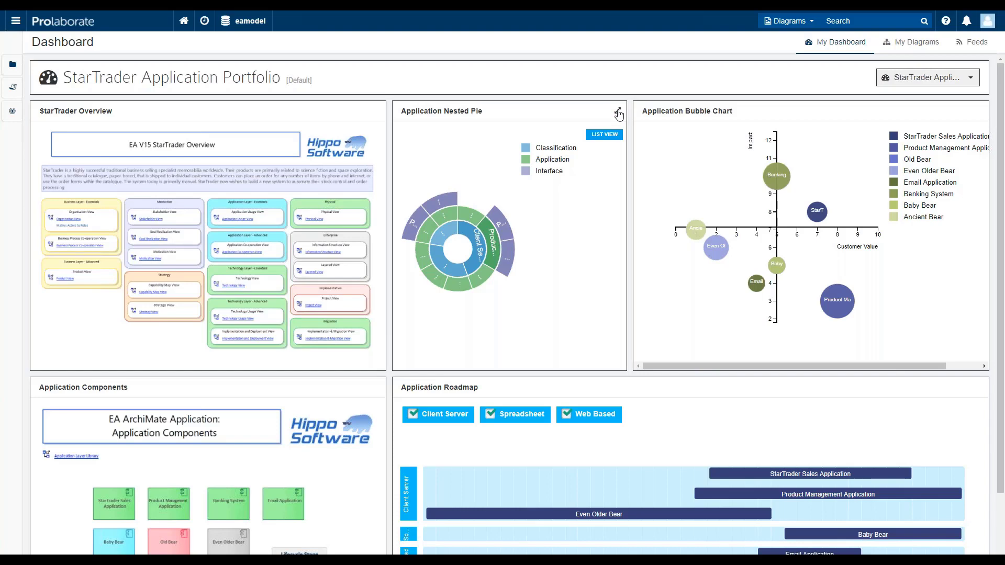
left_click(619, 113)
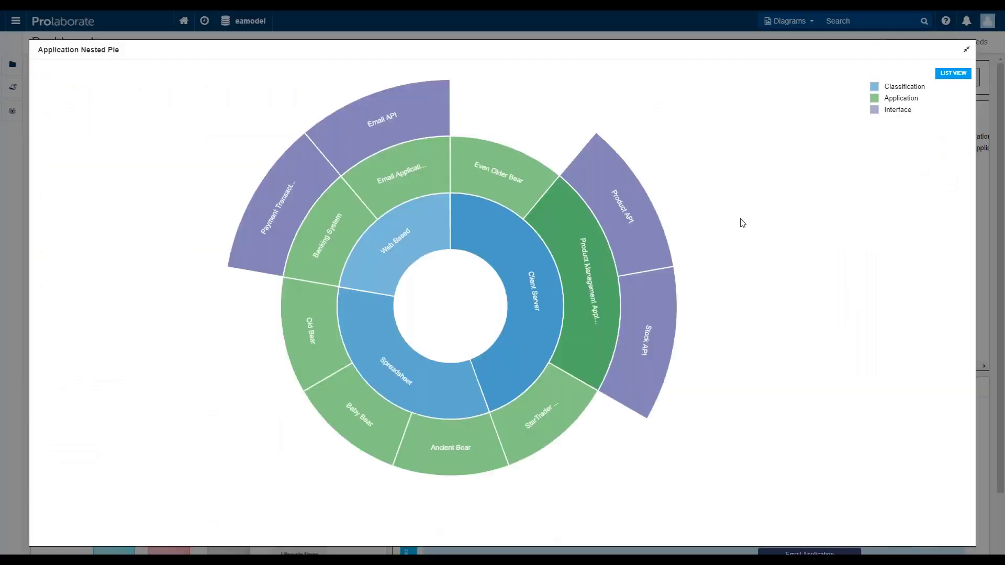
mouse_move(527, 341)
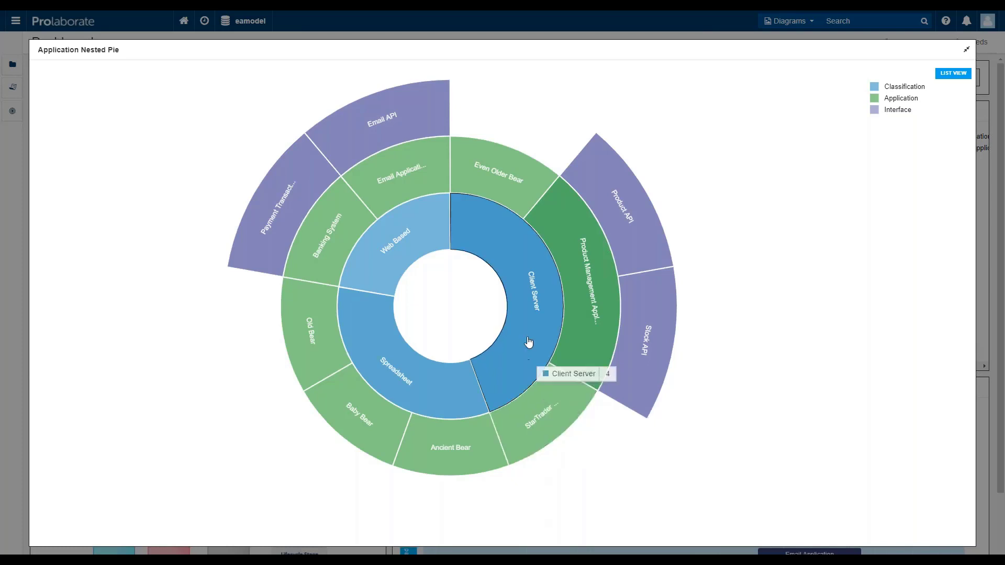
left_click(530, 308)
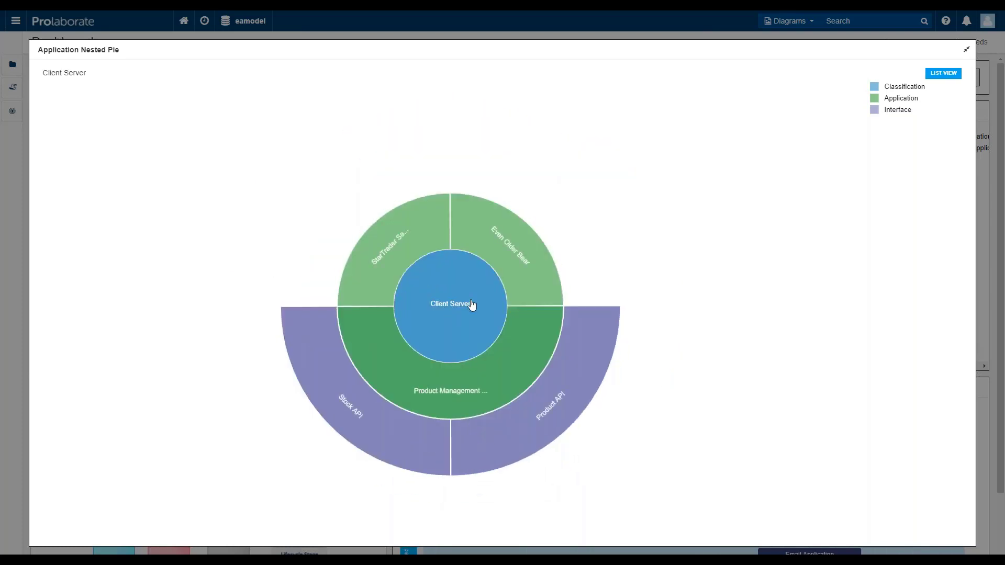
left_click(496, 366)
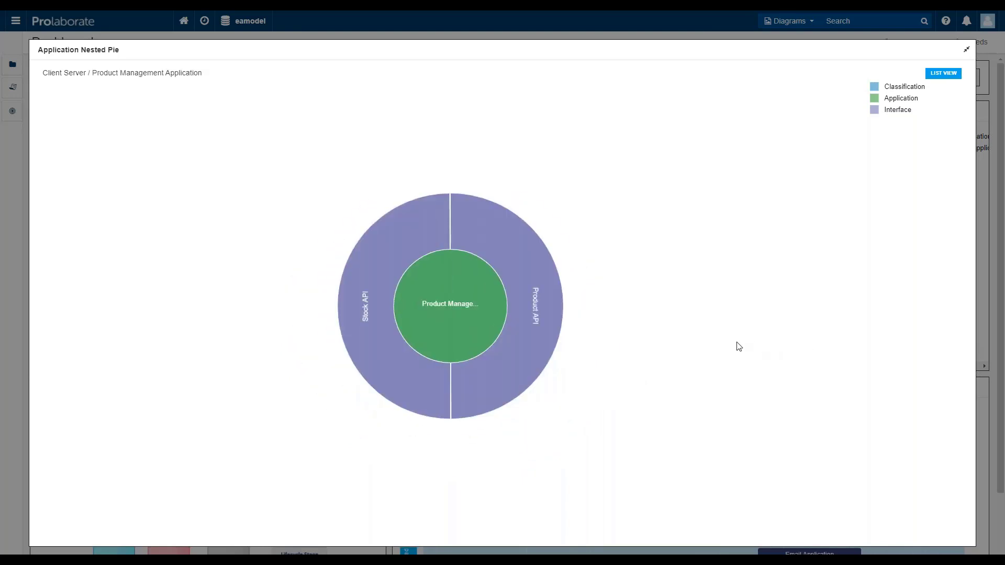
Go back up to the full nested pie, drill into the Web Based classification, and close the enlarged chart
left_click(476, 322)
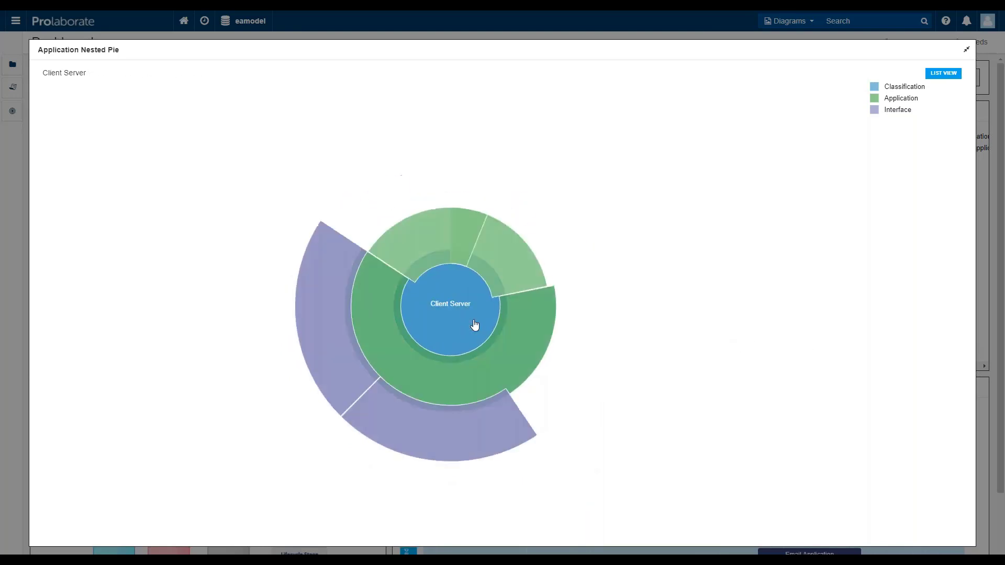
left_click(456, 301)
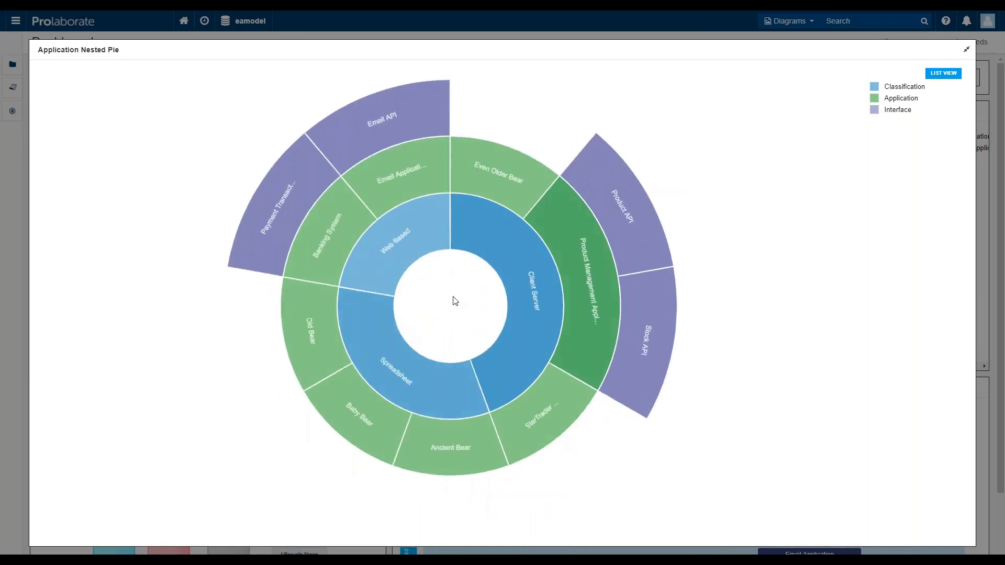
left_click(406, 249)
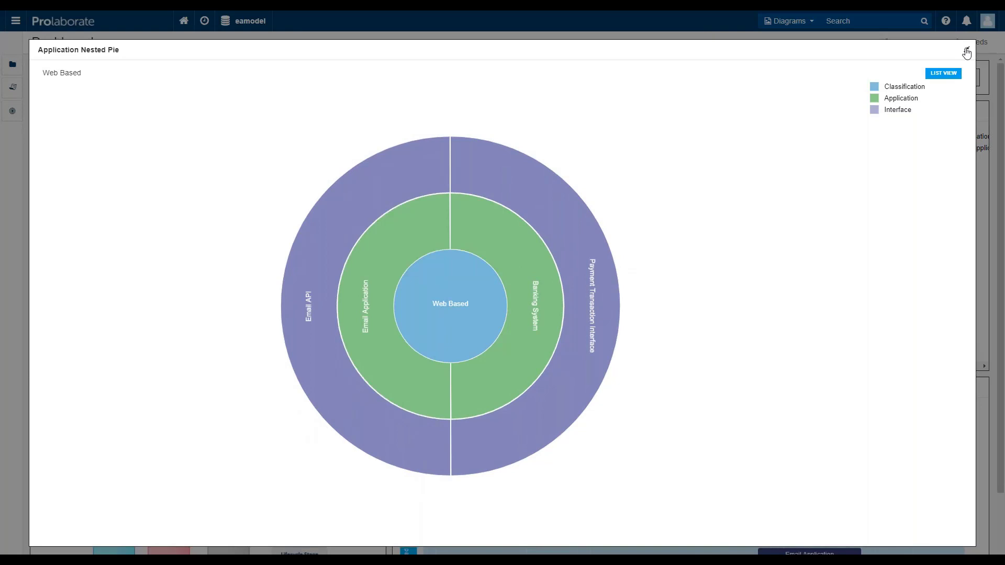
left_click(967, 52)
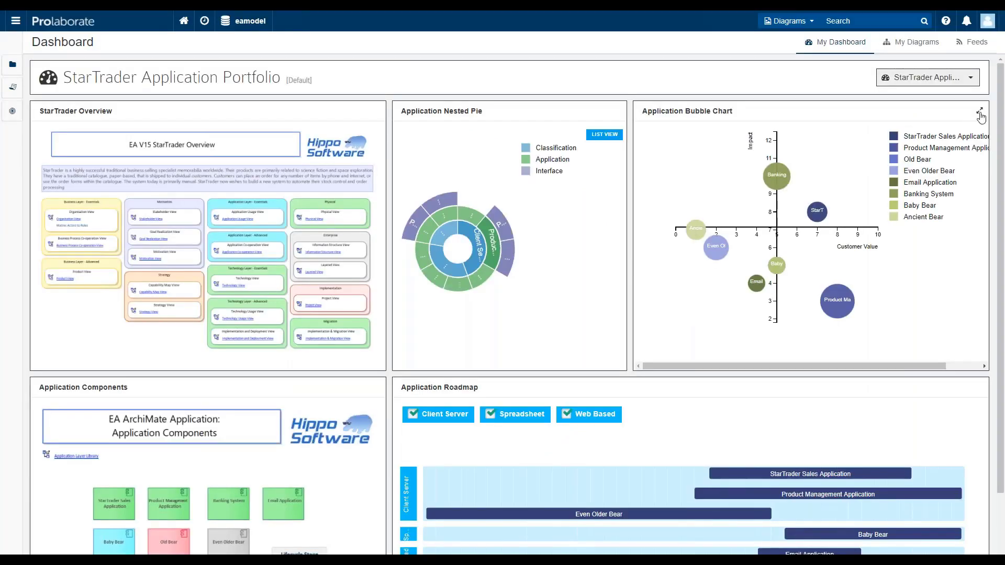
Enlarge the Application Bubble Chart, examine the details of the Banking System and StarTrader Sales Application bubbles, and close the enlarged chart
left_click(981, 112)
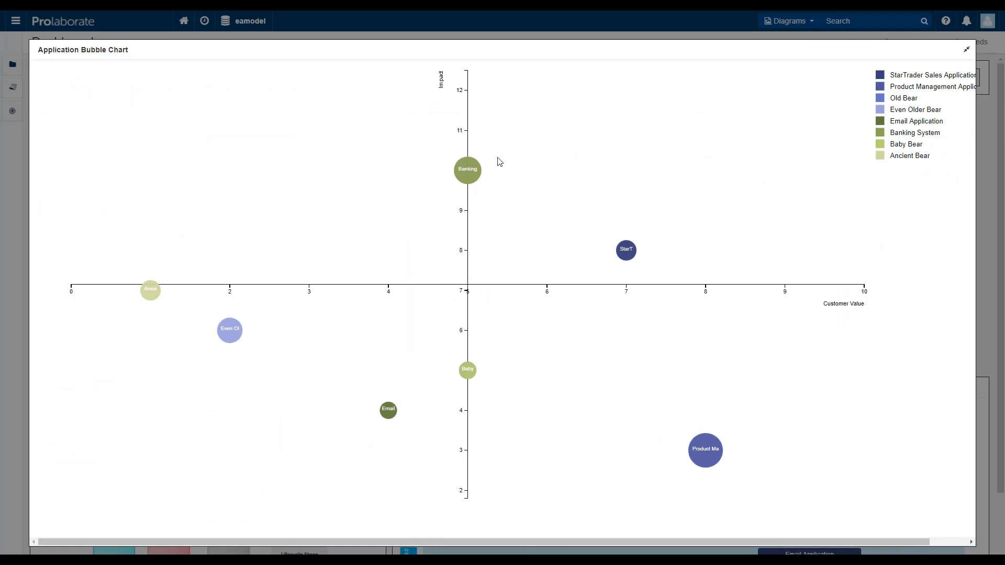
mouse_move(470, 173)
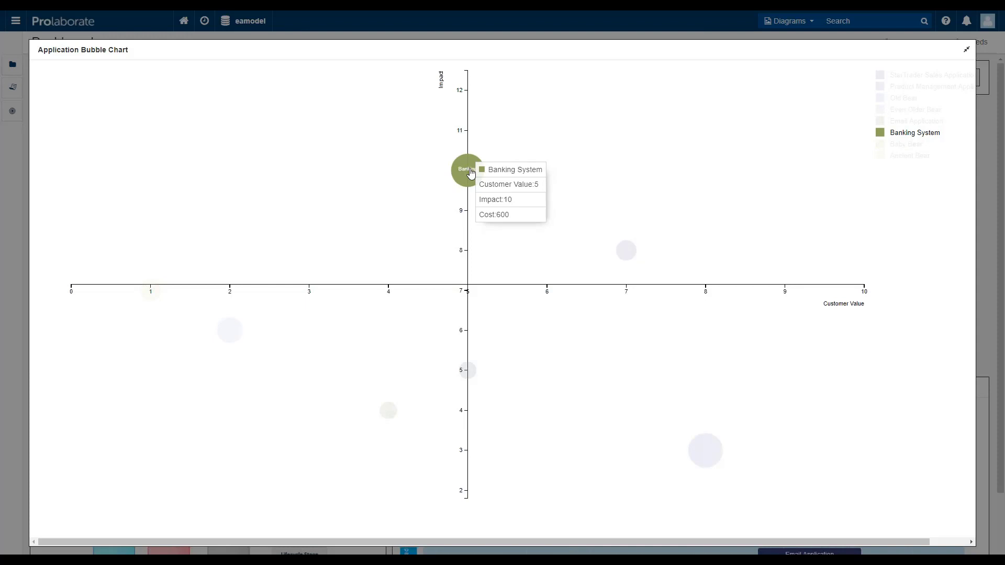
mouse_move(629, 252)
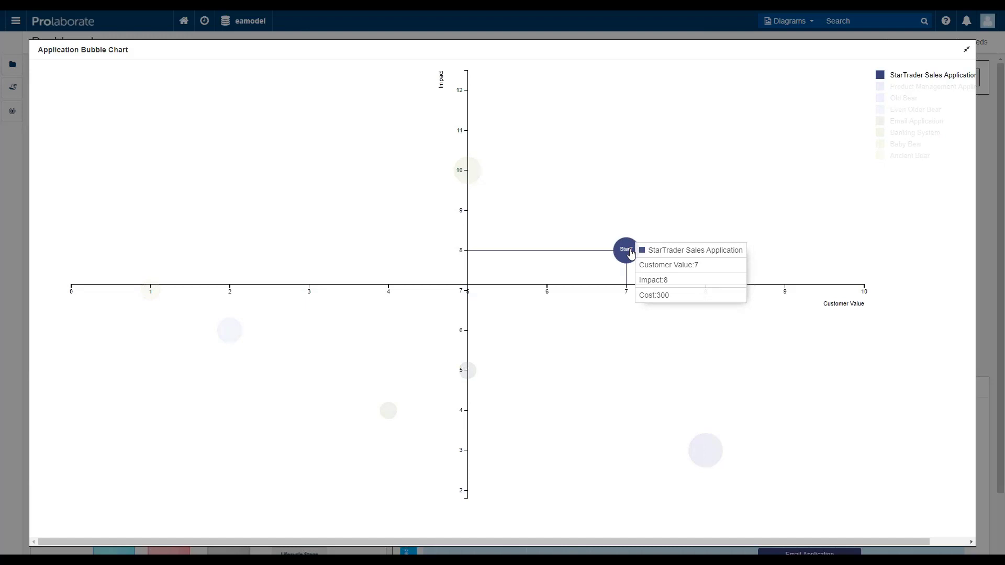
left_click(967, 50)
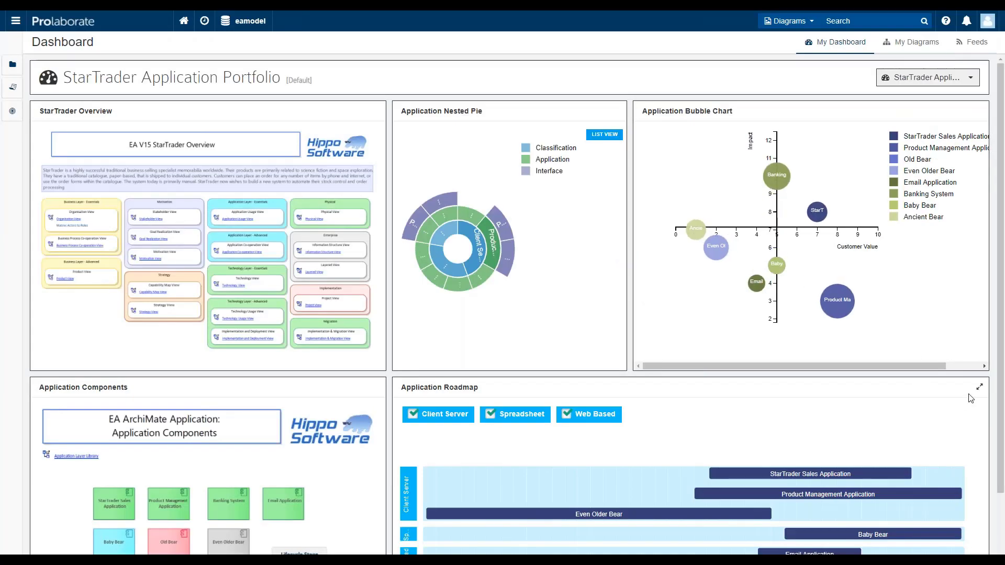
Enlarge the Application Roadmap, filter out the Spreadsheet applications, and close the enlarged roadmap
left_click(979, 388)
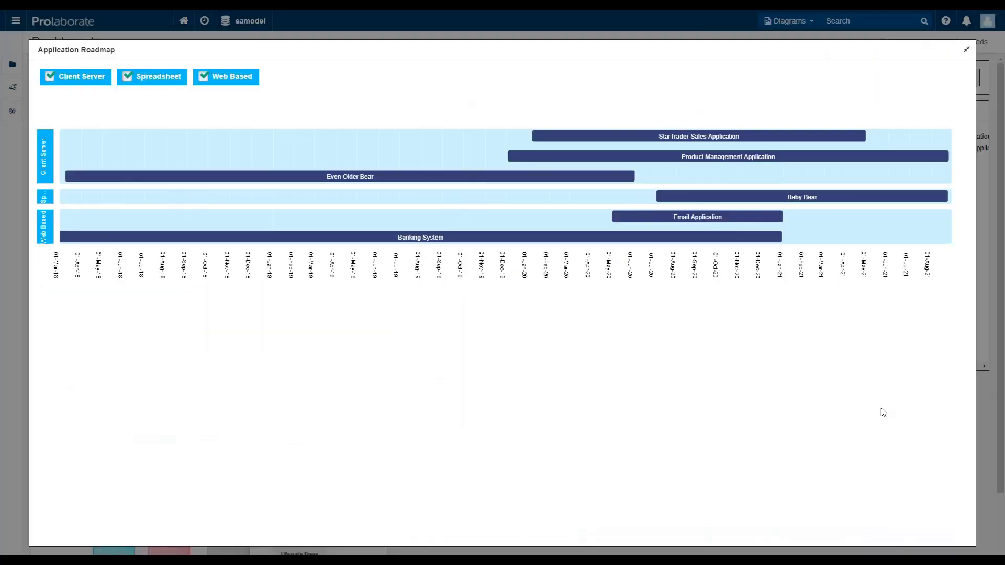
mouse_move(398, 181)
left_click(129, 79)
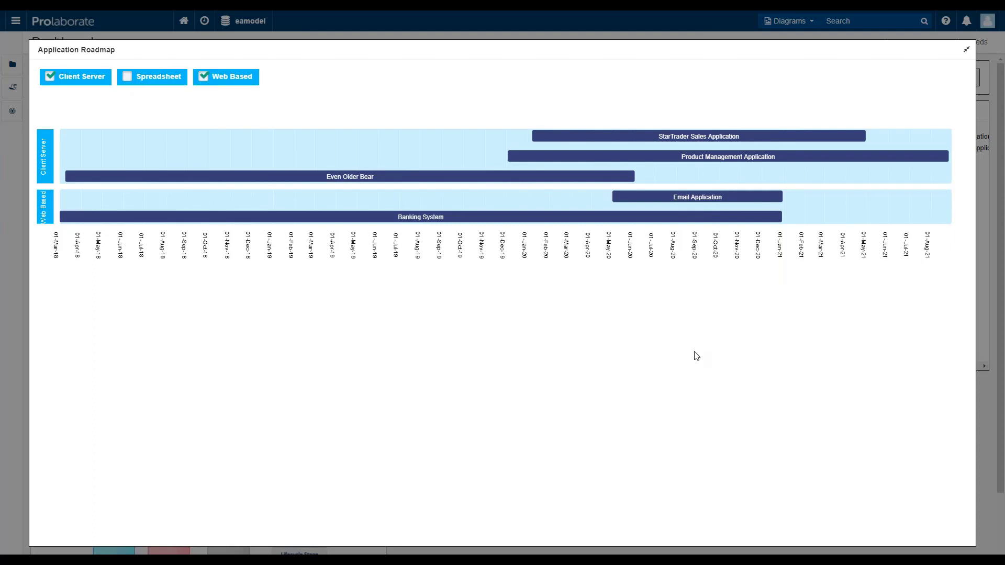
left_click(968, 52)
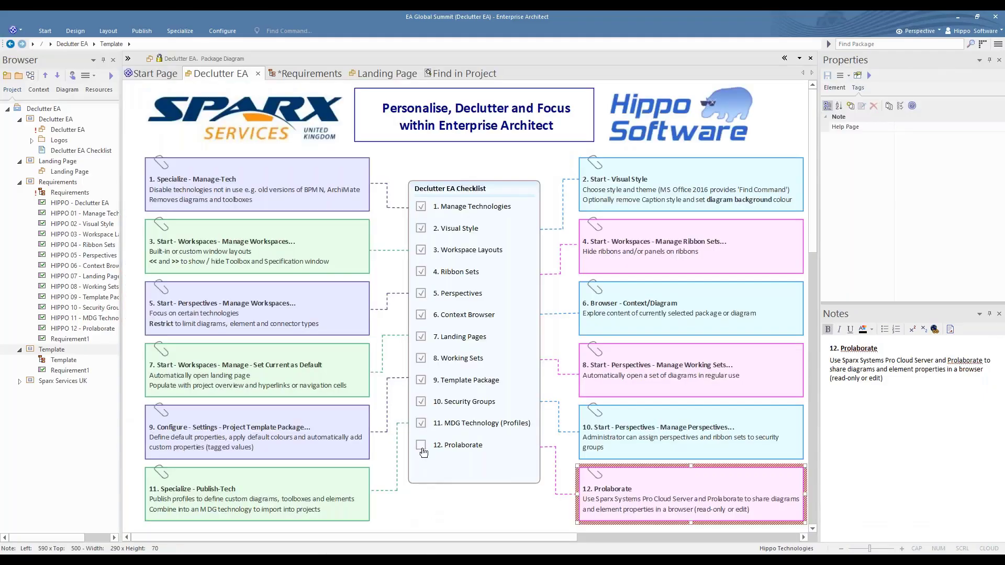
Mark 12. Prolaborate complete in the checklist in Enterprise Architect, and open the Sparx Services UK diagram from its package
left_click(426, 455)
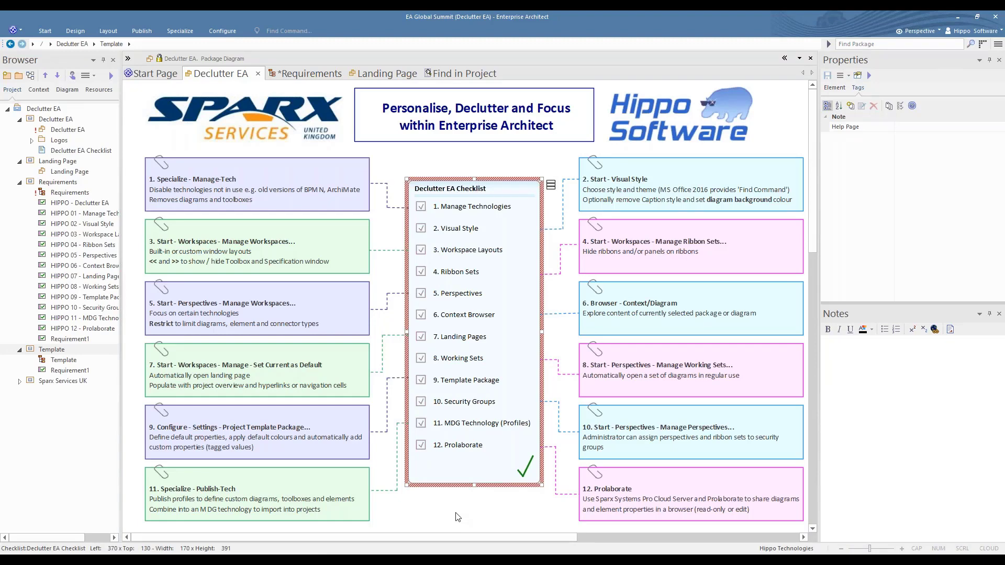
left_click(19, 382)
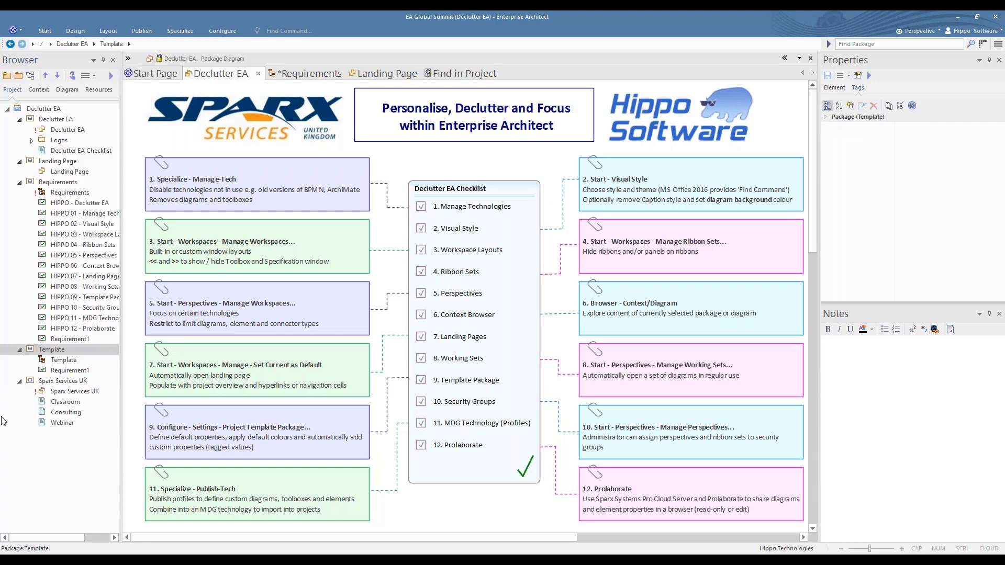
double_click(62, 393)
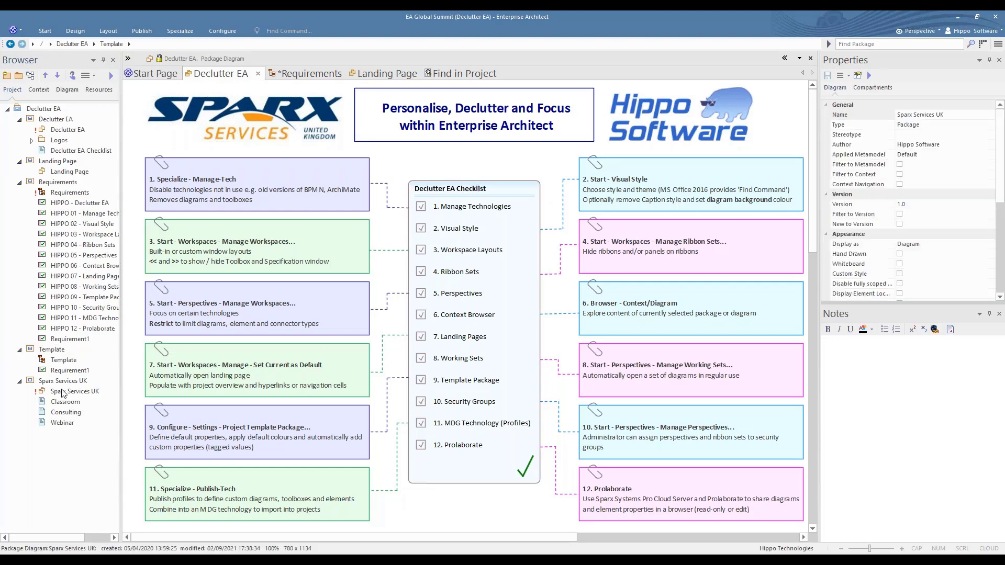